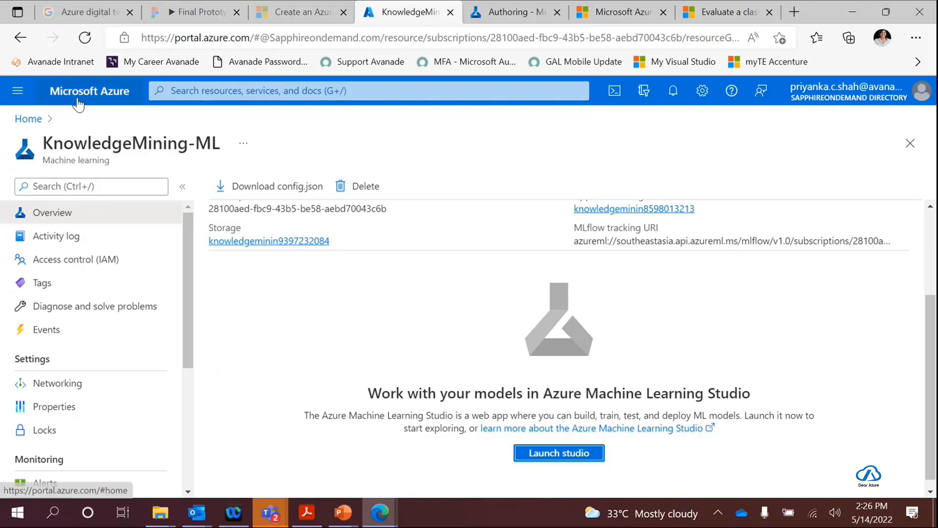
- From the portal home, start creating a resource, search the marketplace for "Machine" and open the Machine Learning offering
{"action": "left_click", "coordinate": [26, 122]}
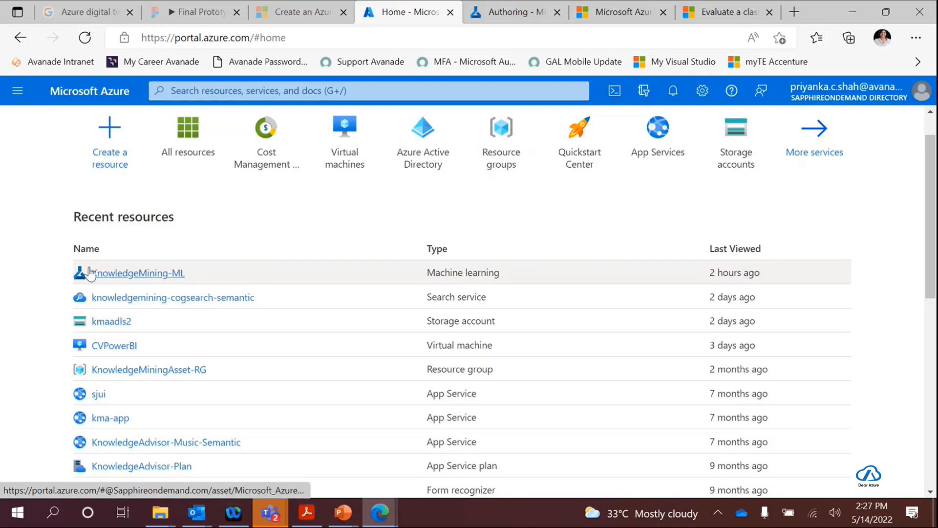
{"action": "left_click", "coordinate": [115, 165]}
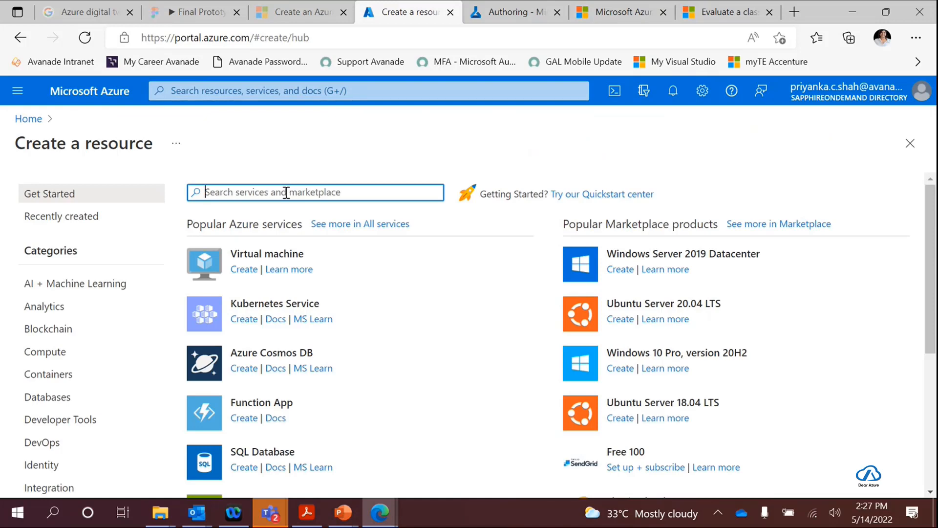
{"action": "type", "text": "Machine"}
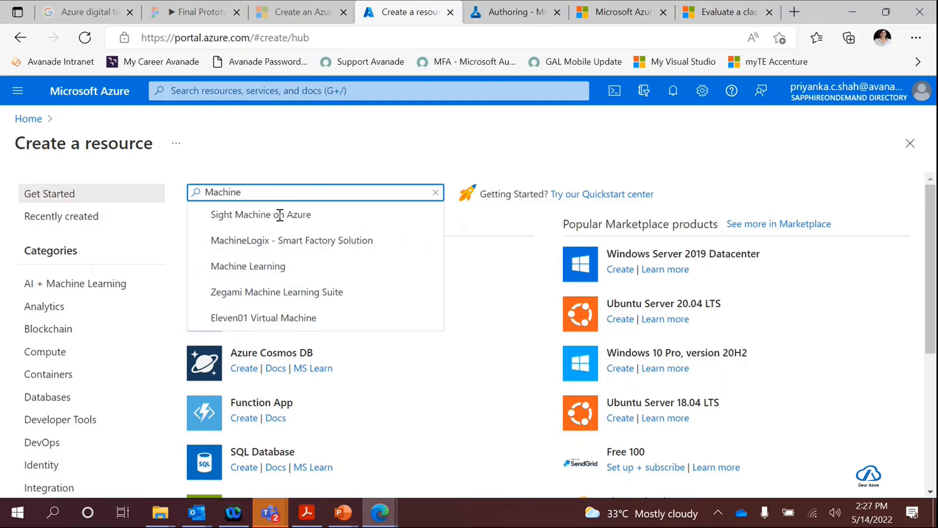
{"action": "left_click", "coordinate": [264, 266]}
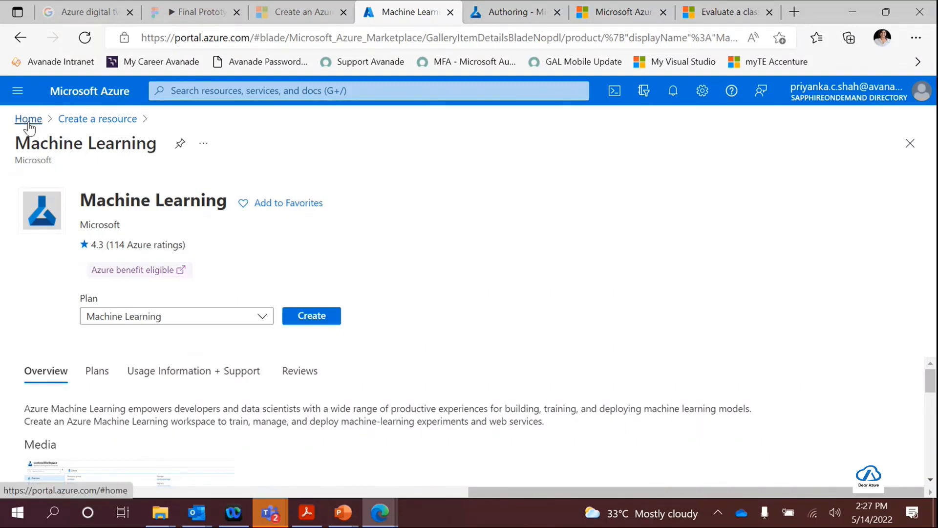
- Open the KnowledgeMining-ML workspace from the recent resources and launch its Azure Machine Learning Studio
{"action": "left_click", "coordinate": [28, 120]}
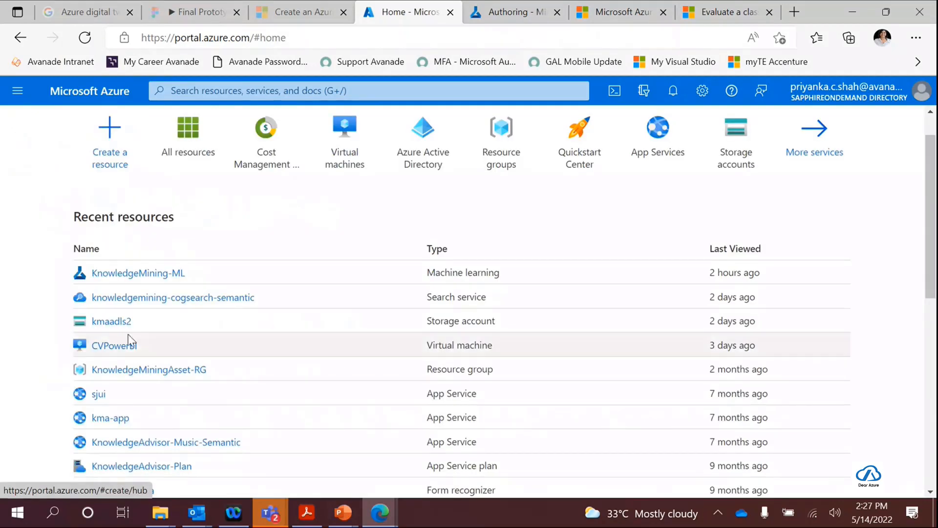
{"action": "mouse_move", "coordinate": [111, 276]}
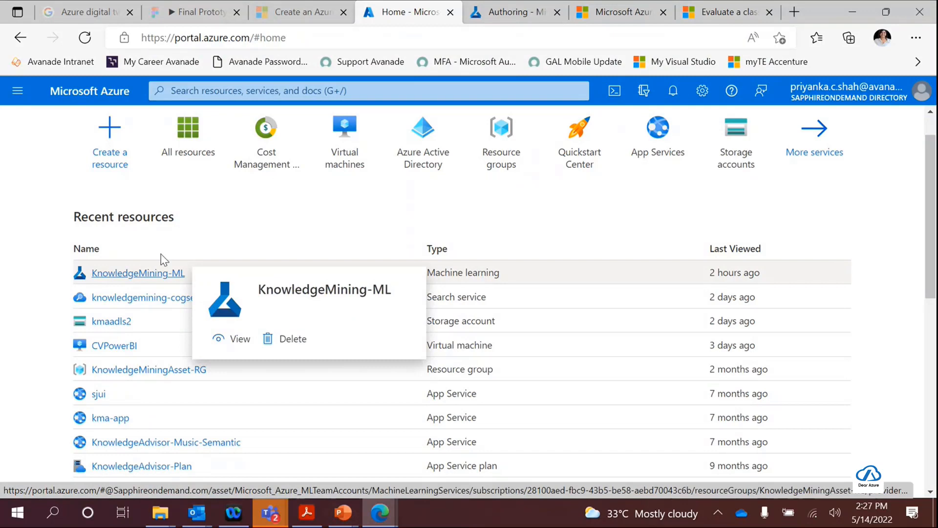
{"action": "left_click", "coordinate": [135, 273]}
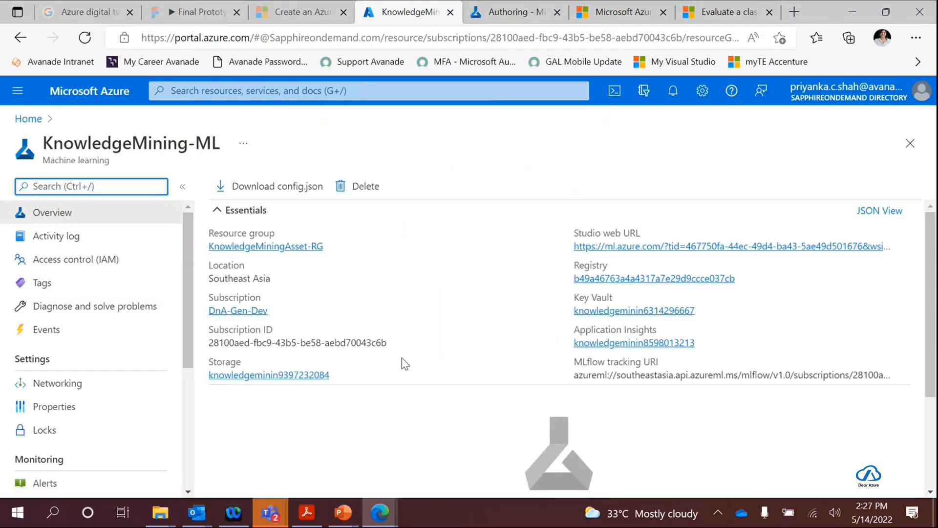
{"action": "scroll", "coordinate": [469, 282], "scroll_direction": "down", "scroll_amount": 2}
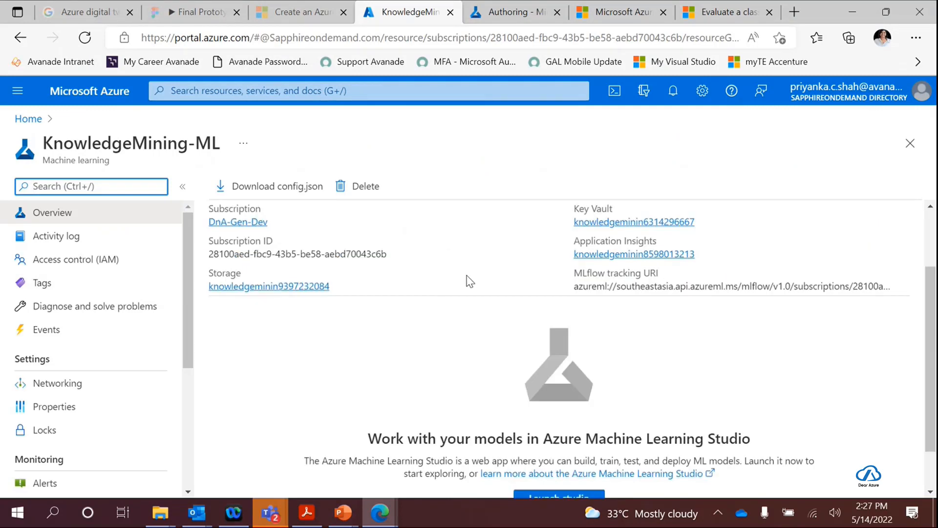
{"action": "scroll", "coordinate": [469, 282], "scroll_direction": "down", "scroll_amount": 1}
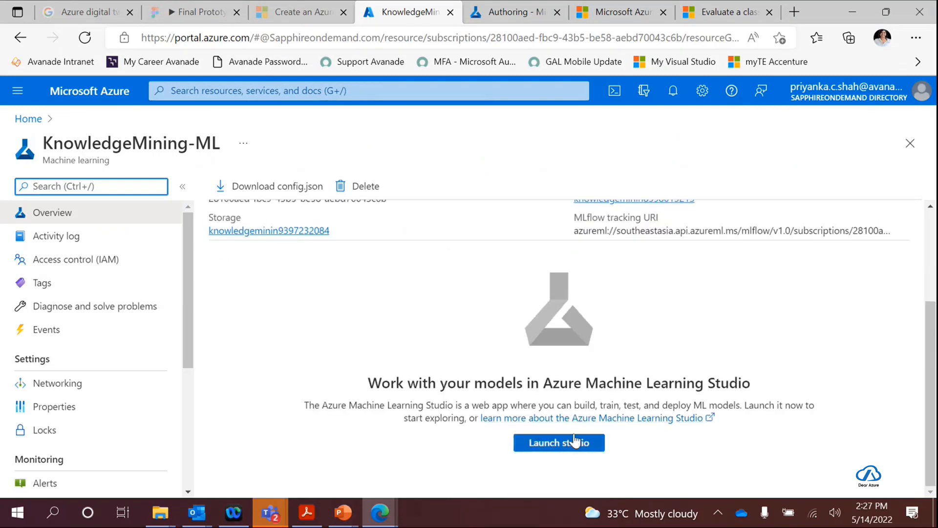
{"action": "left_click", "coordinate": [547, 447]}
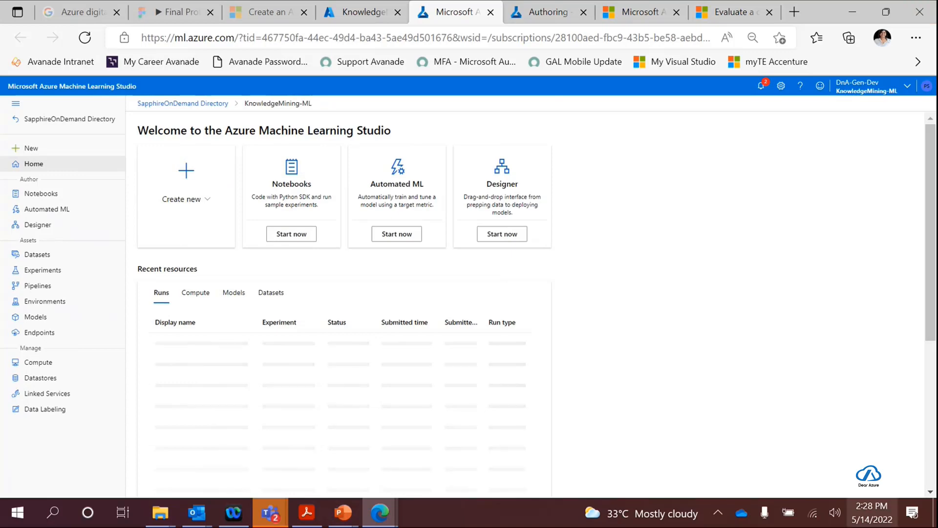
{"action": "left_click", "coordinate": [347, 16]}
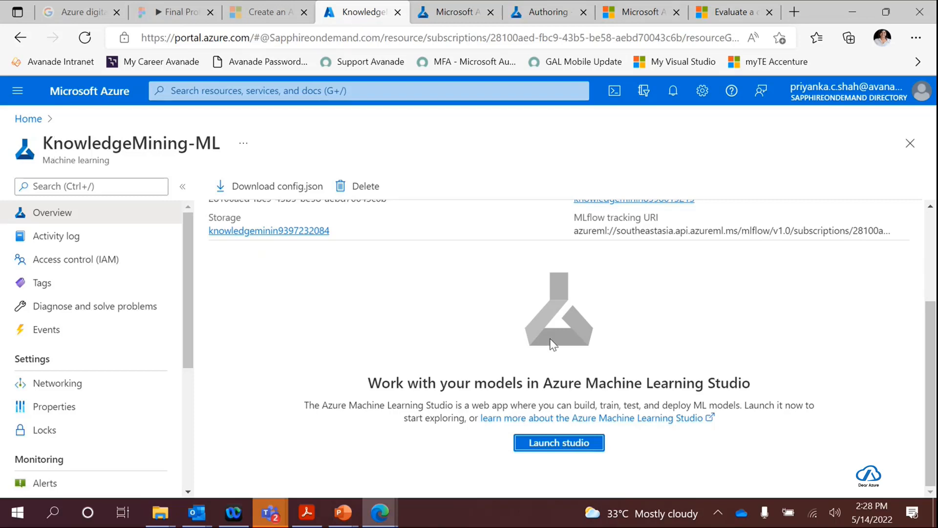
{"action": "left_click", "coordinate": [446, 14]}
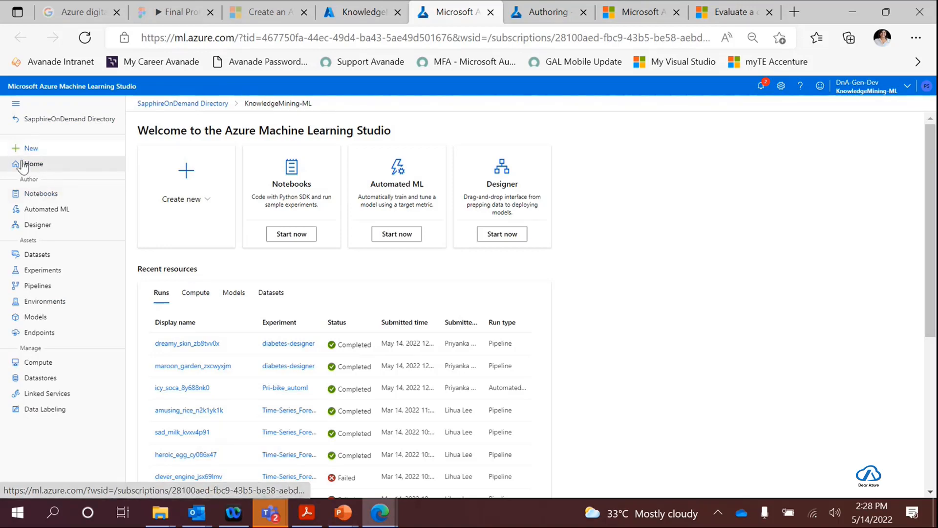
- Browse the workspace's notebook files, expanding a user's folder and its predict_time_series subfolder, and collapse that subfolder again
{"action": "left_click", "coordinate": [30, 198]}
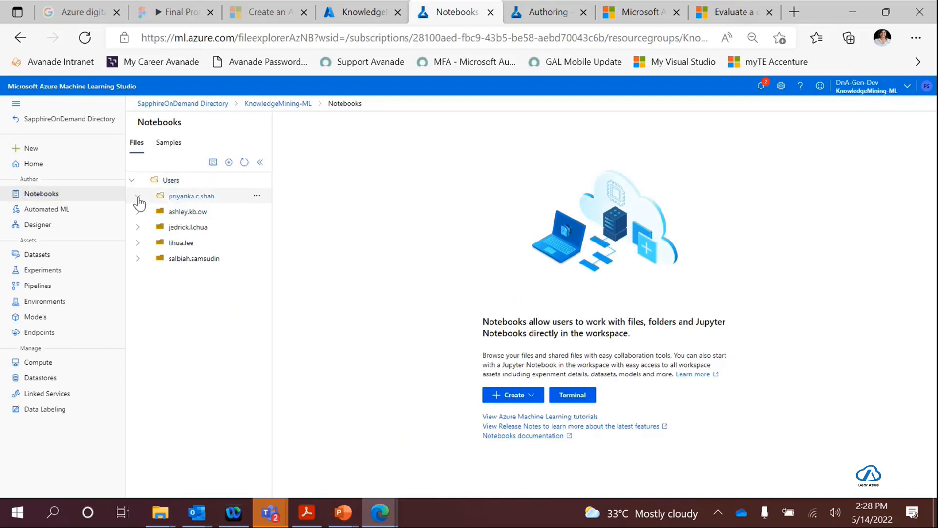
{"action": "left_click", "coordinate": [139, 200]}
{"action": "left_click", "coordinate": [139, 198]}
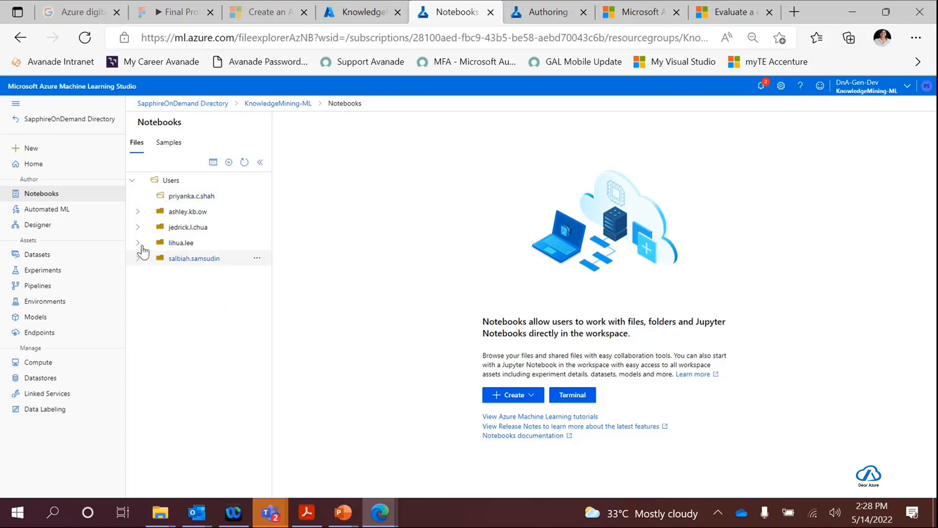
{"action": "left_click", "coordinate": [138, 243]}
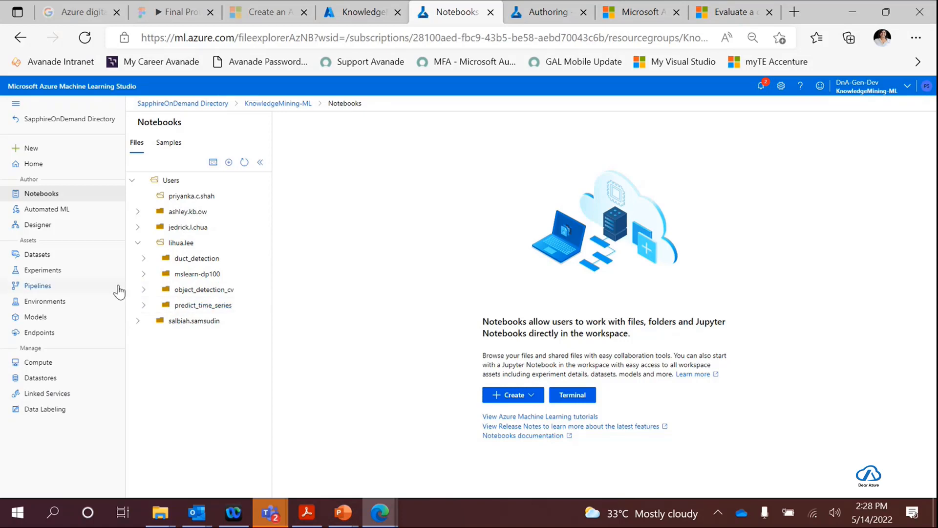
{"action": "left_click", "coordinate": [142, 306]}
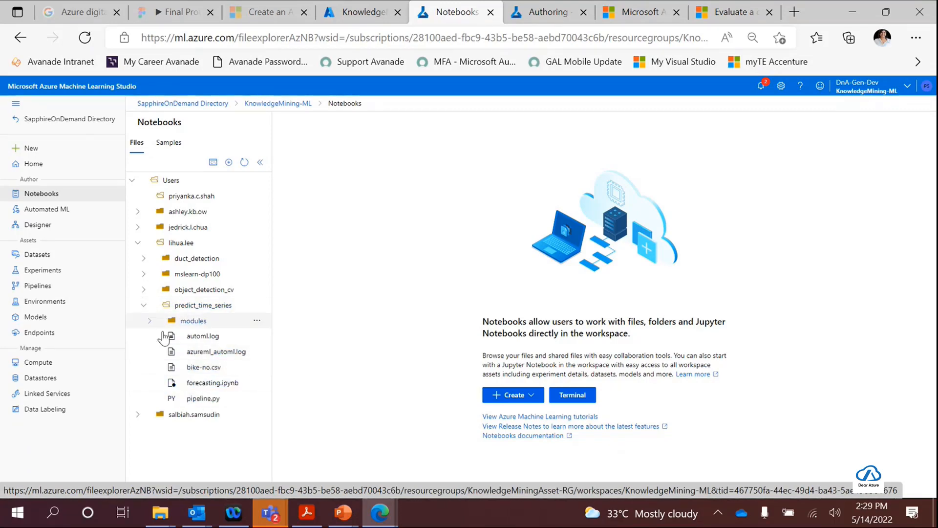
{"action": "left_click", "coordinate": [143, 305]}
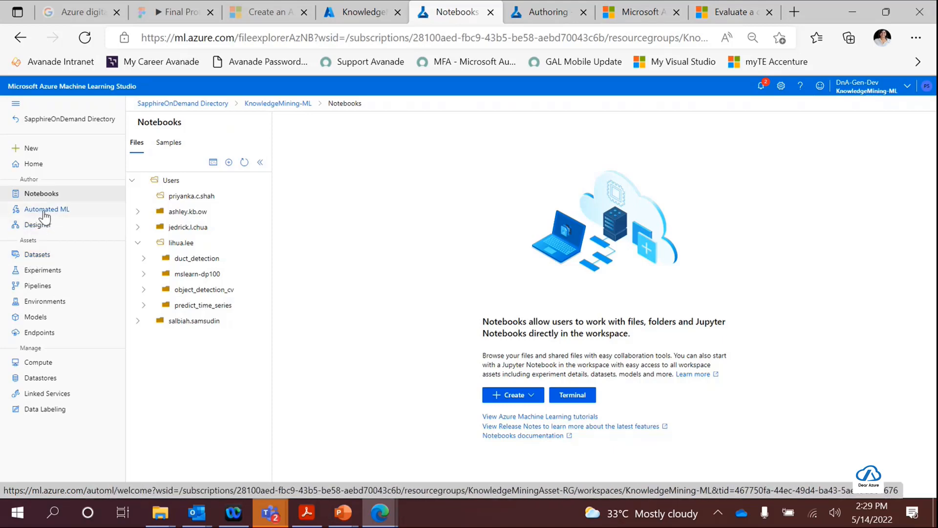
- Open the ductdetection experiment and review its list of runs
{"action": "left_click", "coordinate": [31, 272]}
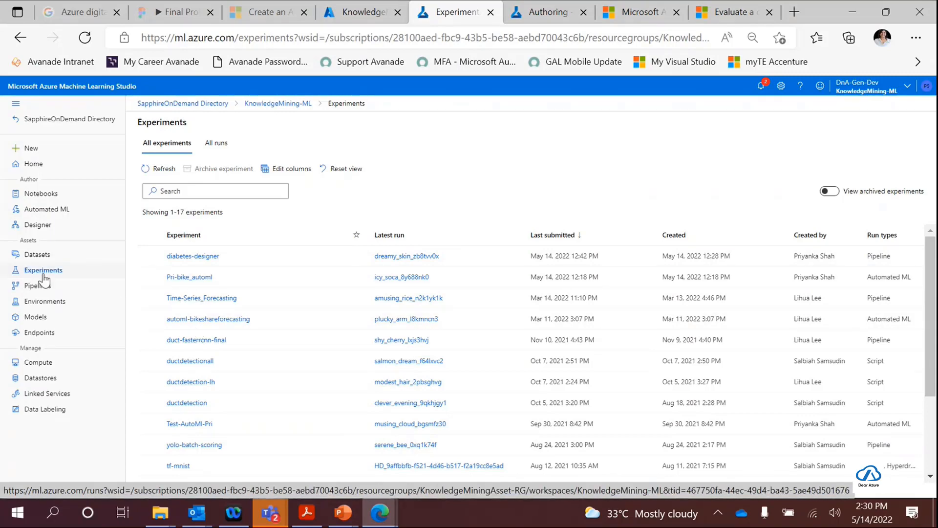
{"action": "left_click", "coordinate": [181, 403]}
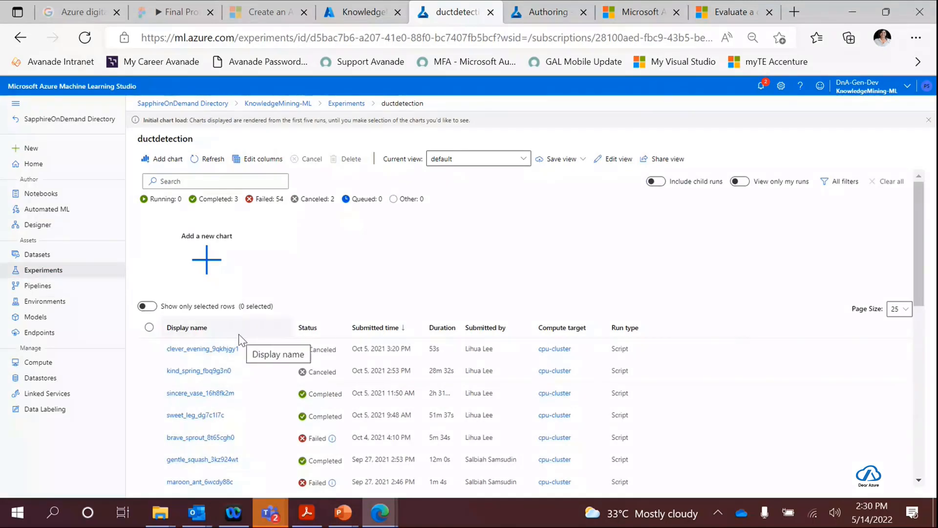
{"action": "scroll", "coordinate": [204, 361], "scroll_direction": "down", "scroll_amount": 5}
{"action": "scroll", "coordinate": [204, 362], "scroll_direction": "down", "scroll_amount": 4}
{"action": "scroll", "coordinate": [201, 367], "scroll_direction": "up", "scroll_amount": 10}
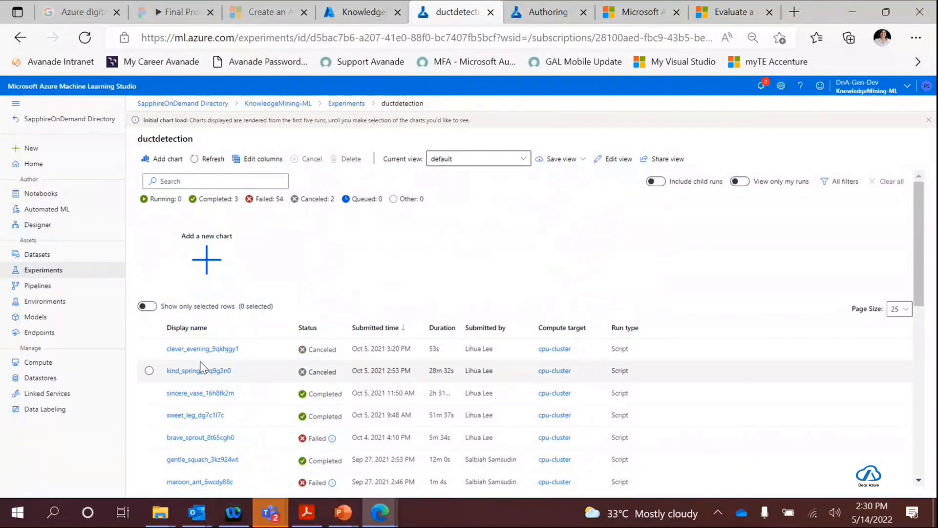
{"action": "scroll", "coordinate": [200, 367], "scroll_direction": "down", "scroll_amount": 7}
{"action": "scroll", "coordinate": [212, 433], "scroll_direction": "up", "scroll_amount": 6}
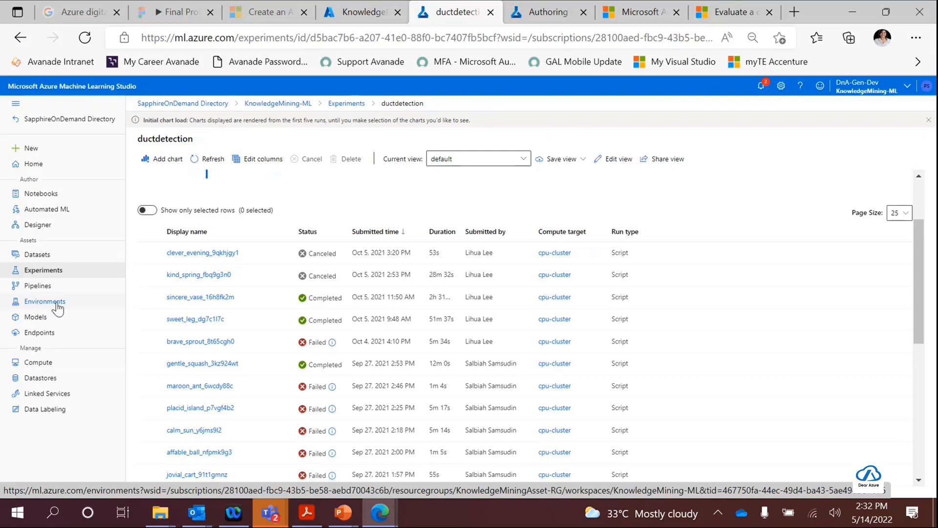
- Review the workspace's registered models and open the list of real-time endpoints
{"action": "left_click", "coordinate": [37, 318]}
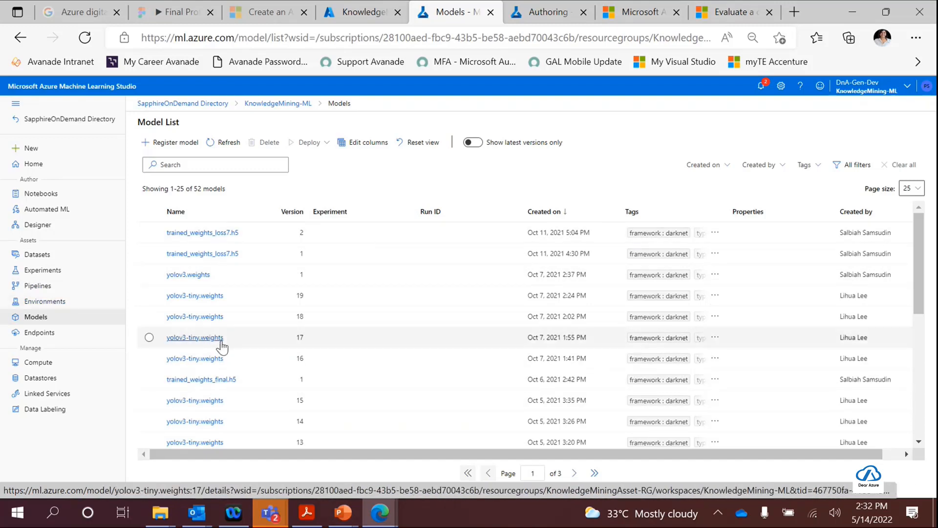
{"action": "scroll", "coordinate": [852, 236], "scroll_direction": "down", "scroll_amount": 5}
{"action": "scroll", "coordinate": [850, 306], "scroll_direction": "up", "scroll_amount": 3}
{"action": "scroll", "coordinate": [831, 355], "scroll_direction": "up", "scroll_amount": 2}
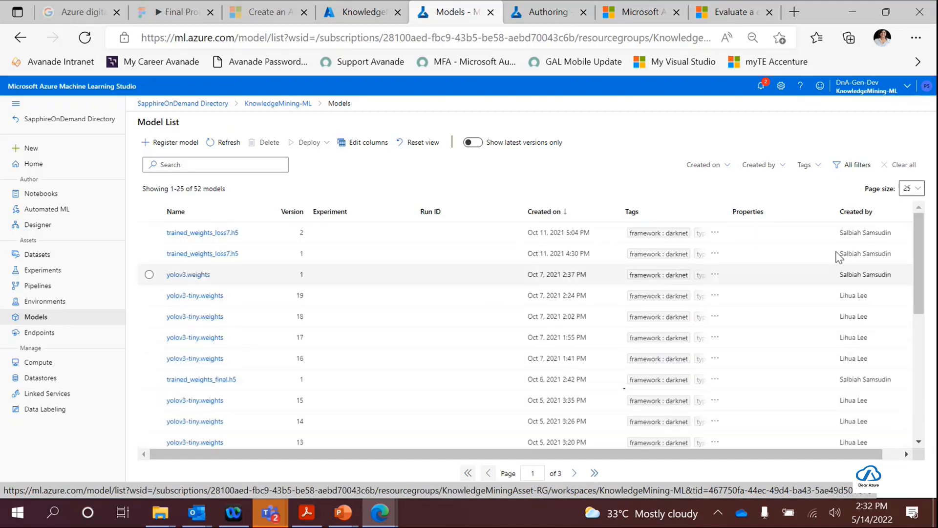
{"action": "left_click", "coordinate": [40, 339]}
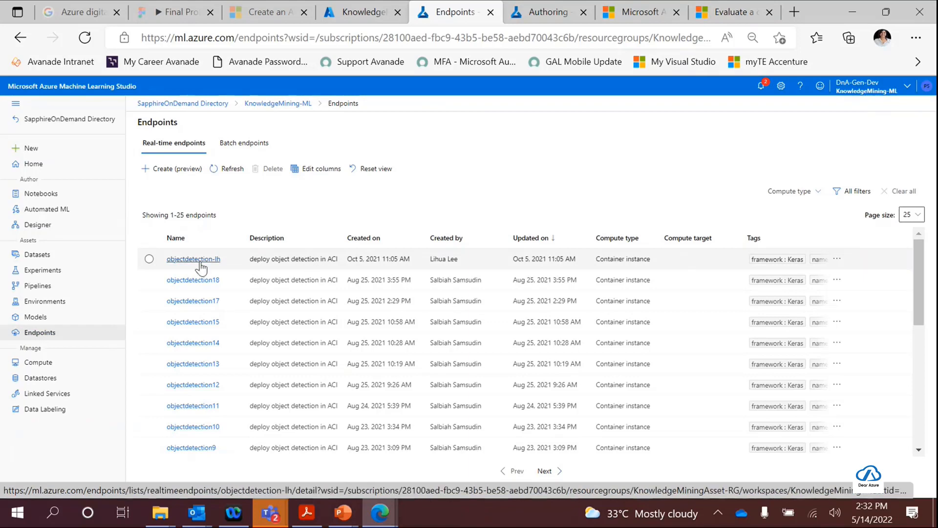
- Inspect the recommended virtual machine sizes for a new compute instance, and leave without creating it
{"action": "left_click", "coordinate": [35, 370]}
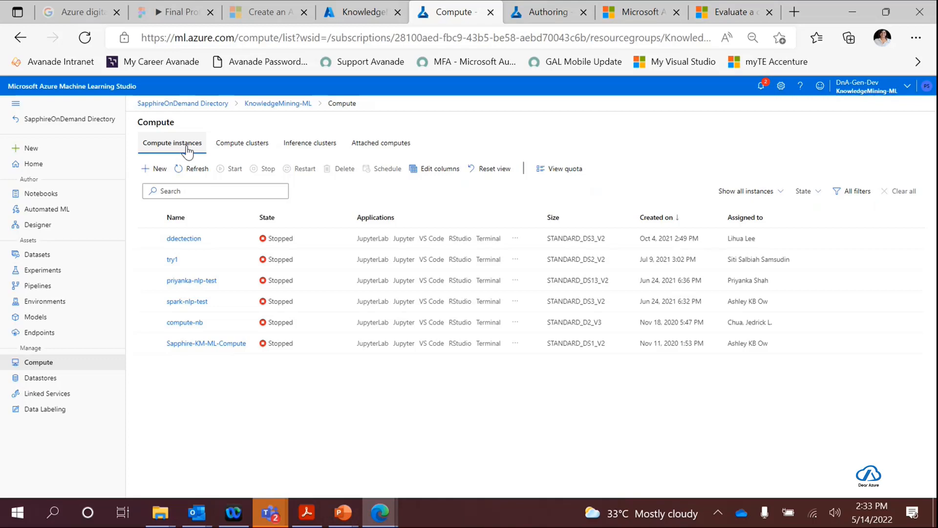
{"action": "left_click", "coordinate": [147, 173]}
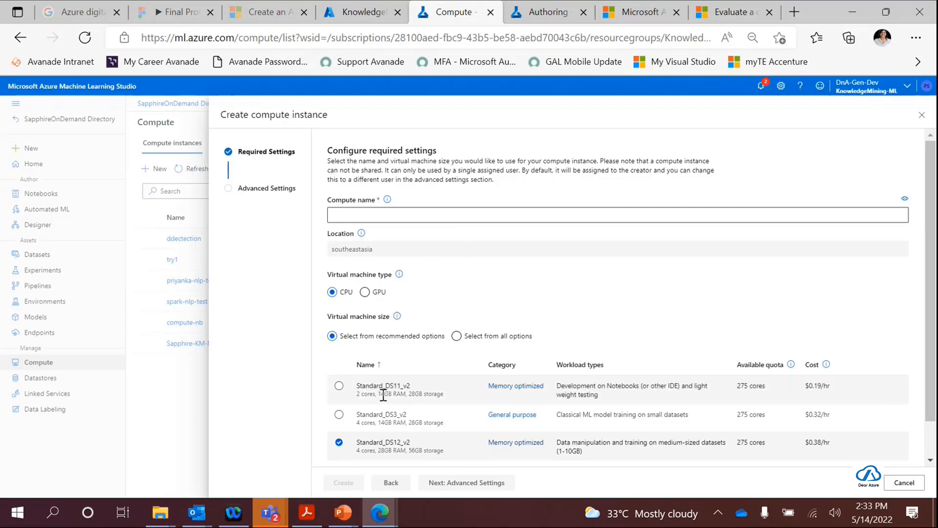
{"action": "scroll", "coordinate": [405, 384], "scroll_direction": "down", "scroll_amount": 1}
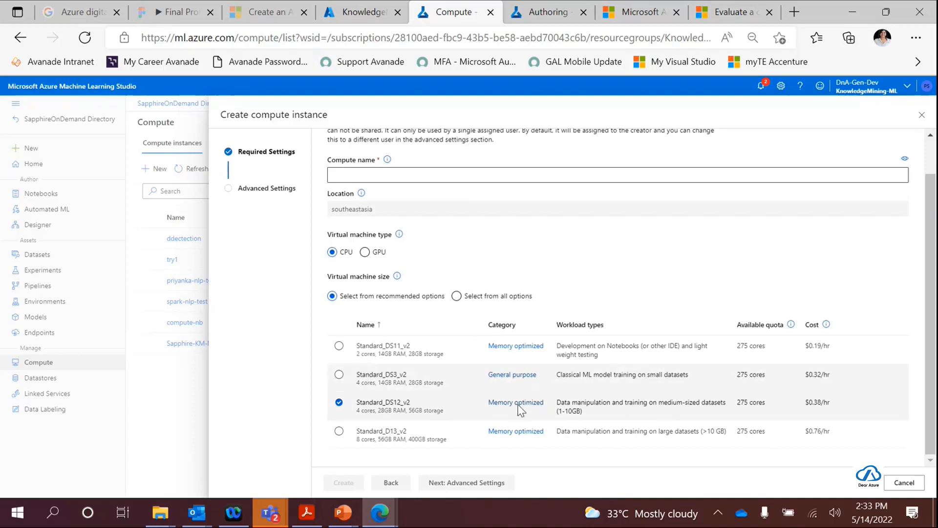
{"action": "left_click", "coordinate": [890, 483]}
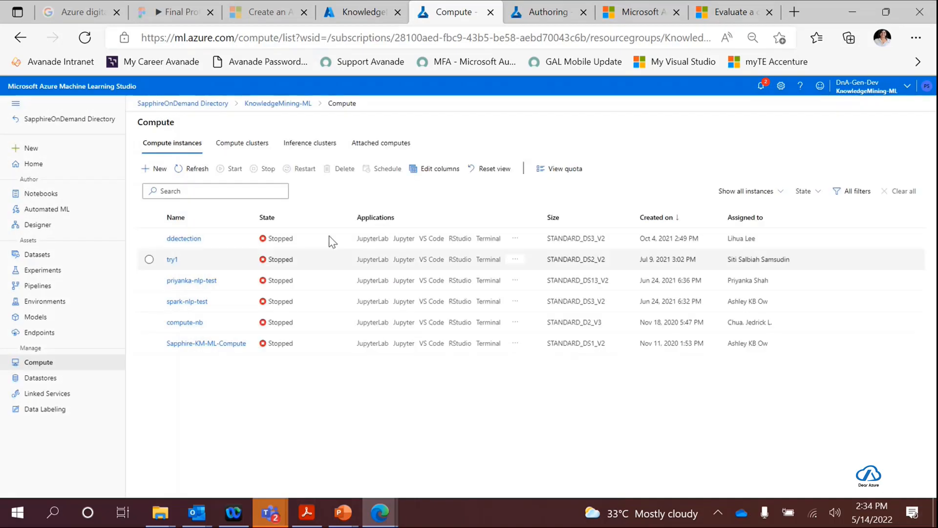
- Inspect the virtual machine and advanced settings for a new compute cluster using Standard_DS3_v2, and leave without creating it
{"action": "left_click", "coordinate": [258, 152]}
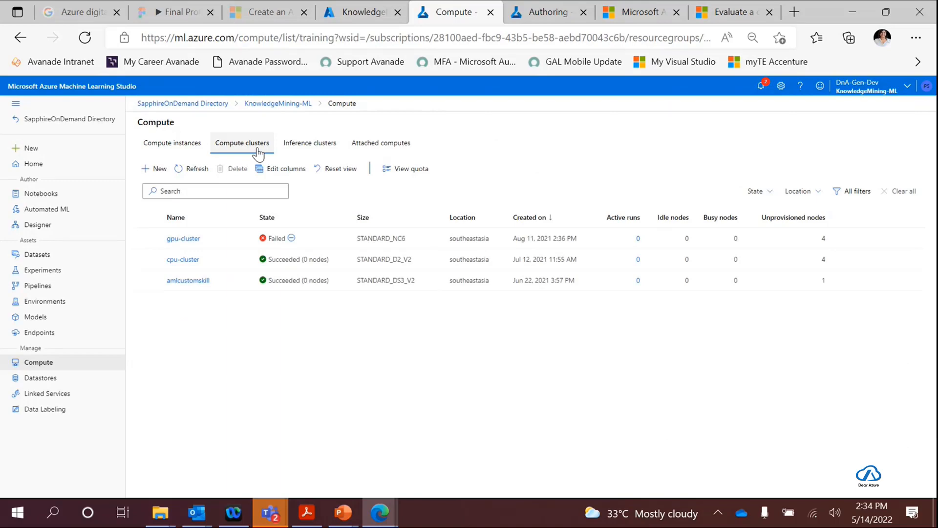
{"action": "left_click", "coordinate": [154, 168]}
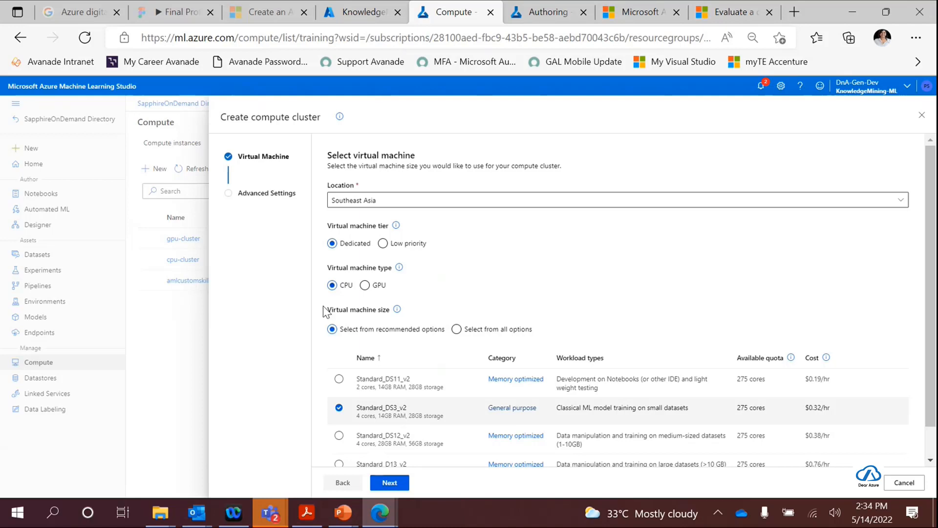
{"action": "scroll", "coordinate": [438, 313], "scroll_direction": "down", "scroll_amount": 1}
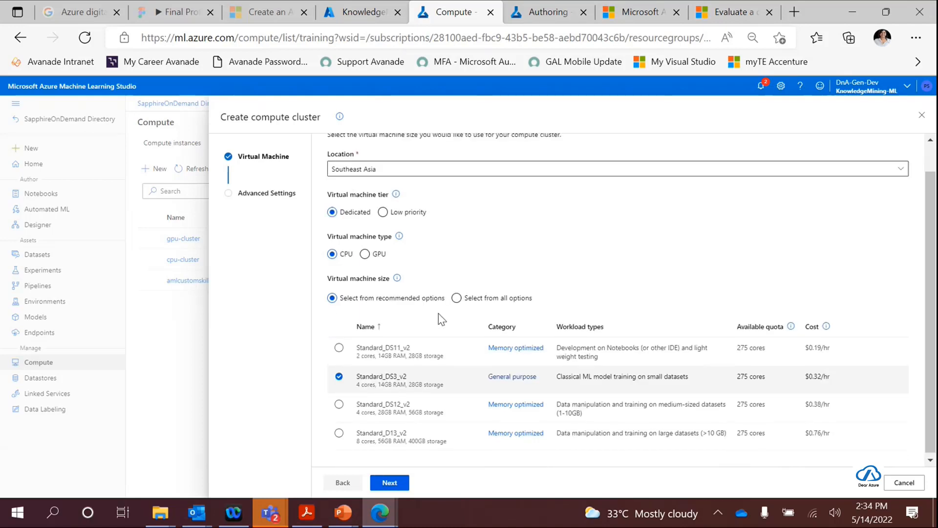
{"action": "scroll", "coordinate": [439, 314], "scroll_direction": "up", "scroll_amount": 1}
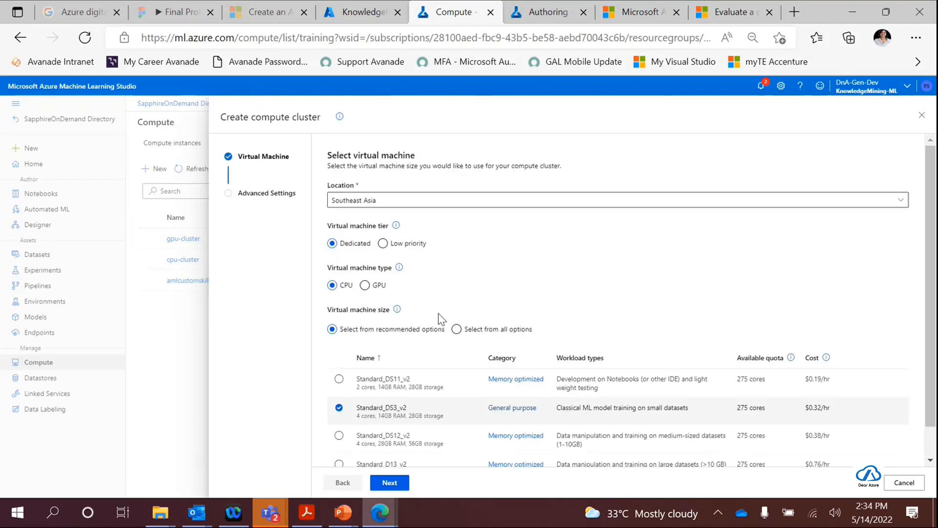
{"action": "left_click", "coordinate": [400, 483]}
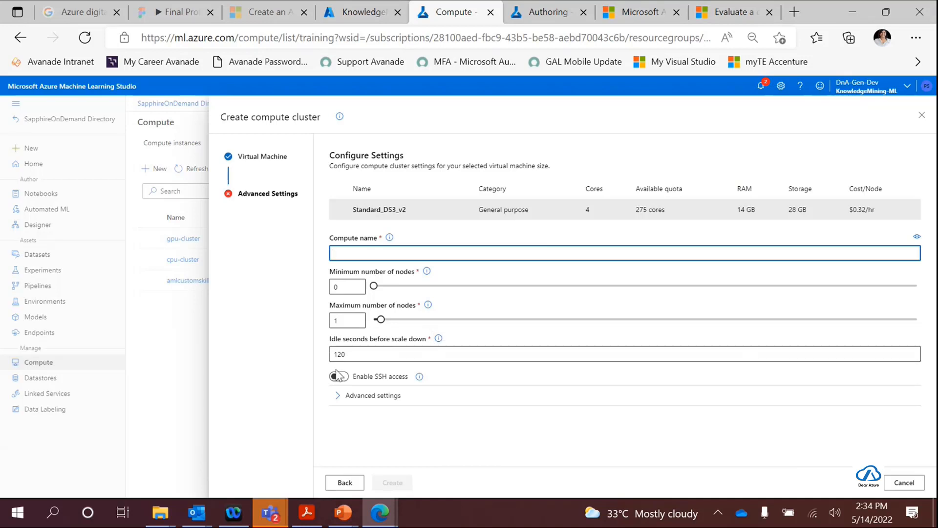
{"action": "left_click", "coordinate": [357, 397]}
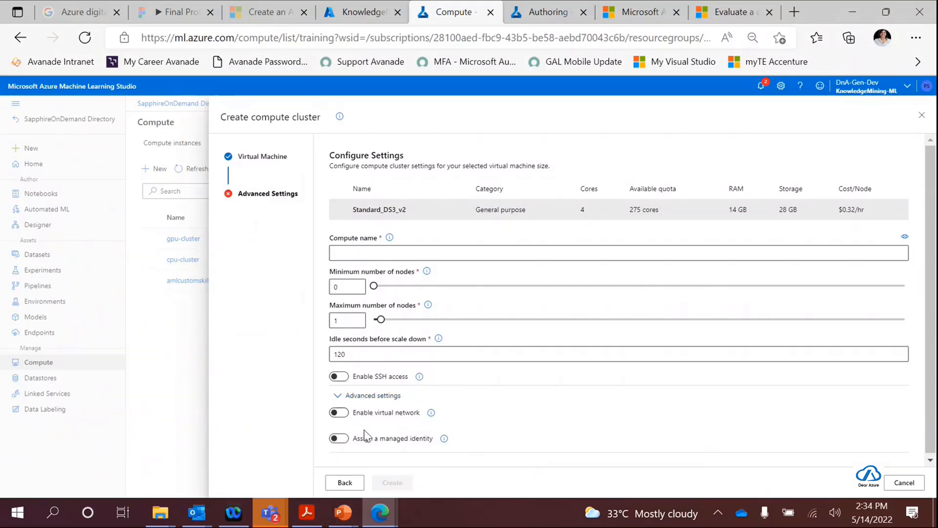
{"action": "left_click", "coordinate": [905, 484]}
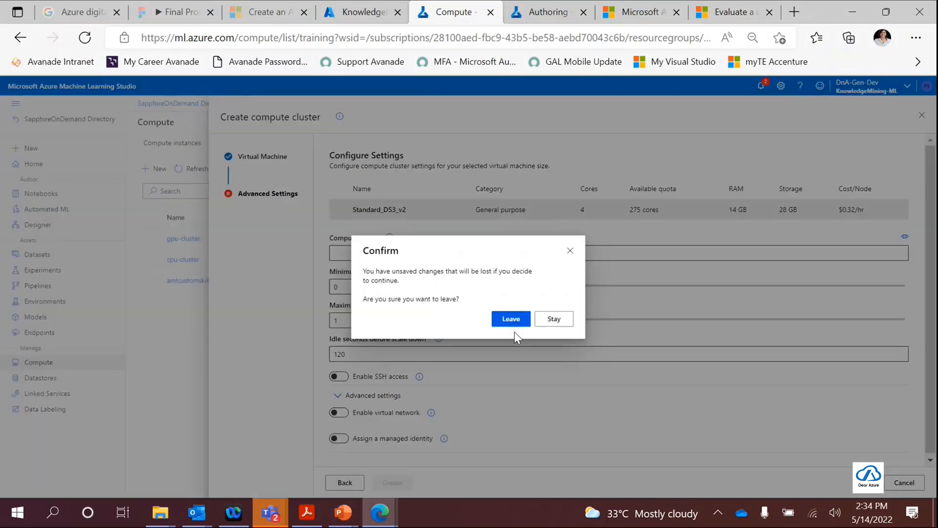
{"action": "left_click", "coordinate": [501, 323]}
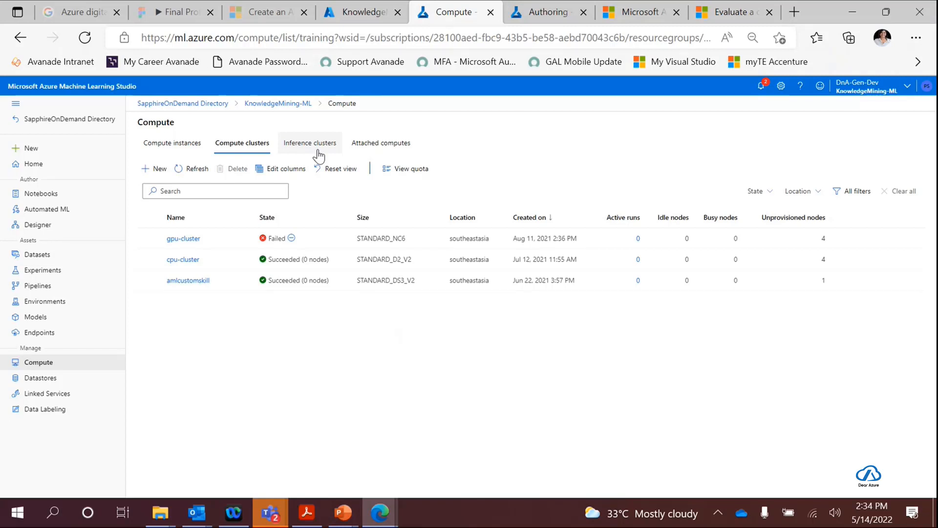
- Review the workspace's attached computes, compute instances, compute clusters and inference clusters, ending on the attached computes
{"action": "left_click", "coordinate": [400, 154]}
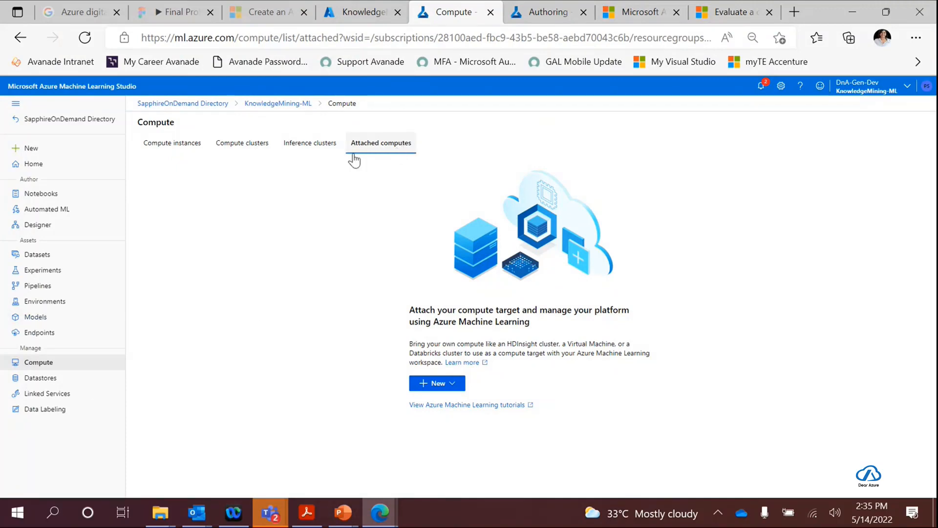
{"action": "left_click", "coordinate": [159, 144]}
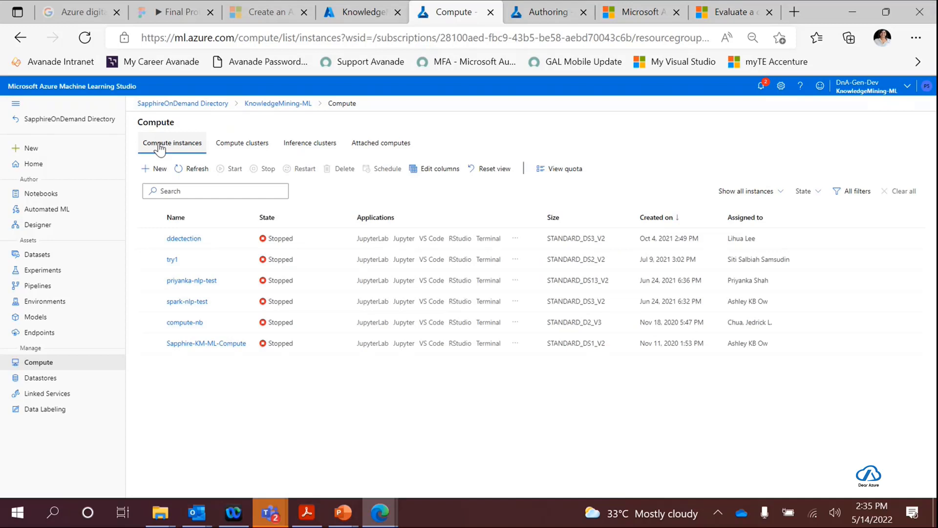
{"action": "left_click", "coordinate": [235, 152]}
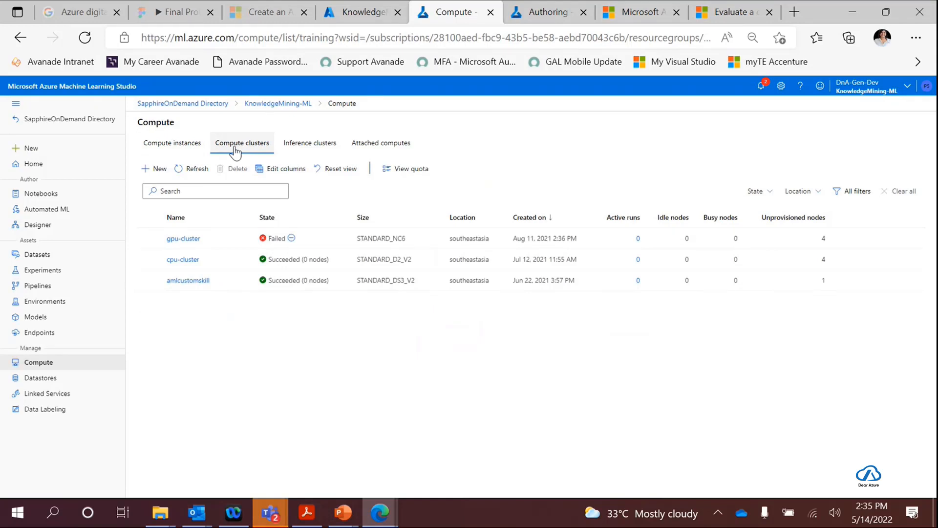
{"action": "left_click", "coordinate": [294, 151]}
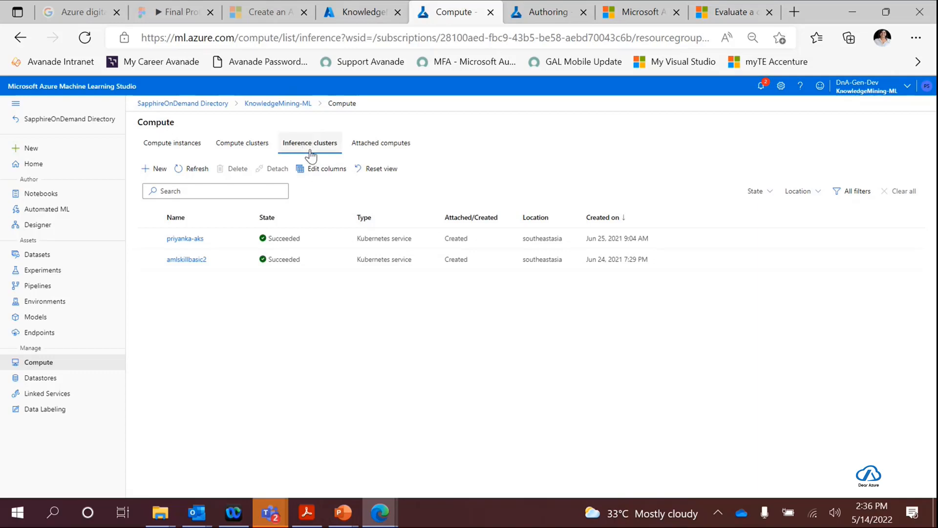
{"action": "left_click", "coordinate": [386, 153]}
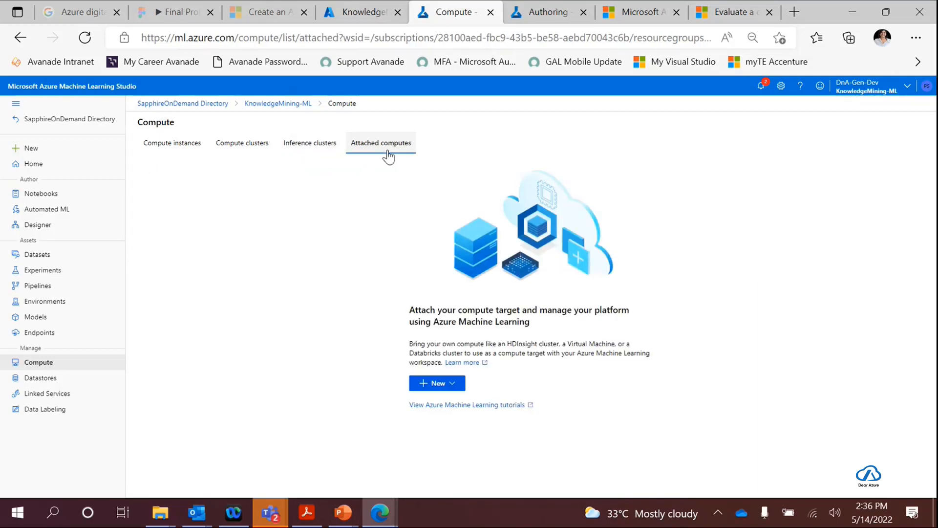
- Look through the workspace's Linked Services, Data Labeling and Automated ML pages
{"action": "left_click", "coordinate": [41, 396]}
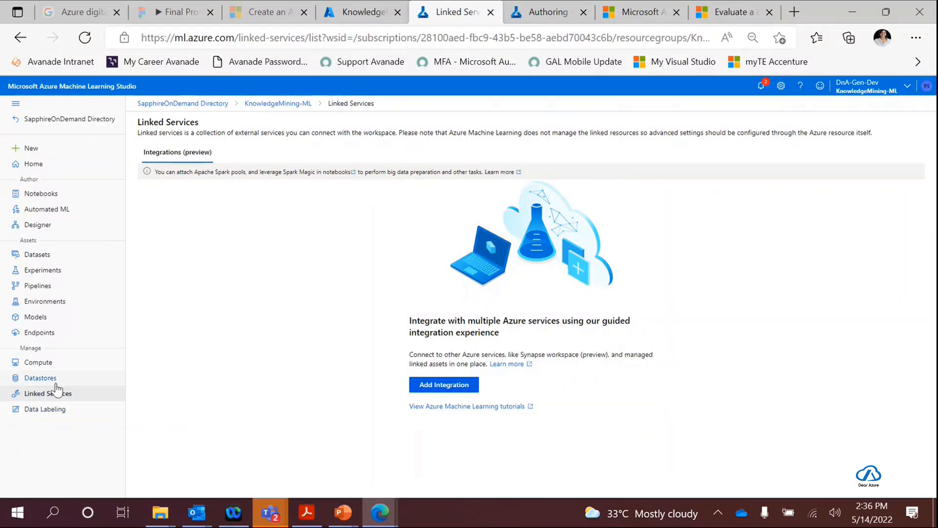
{"action": "left_click", "coordinate": [45, 413]}
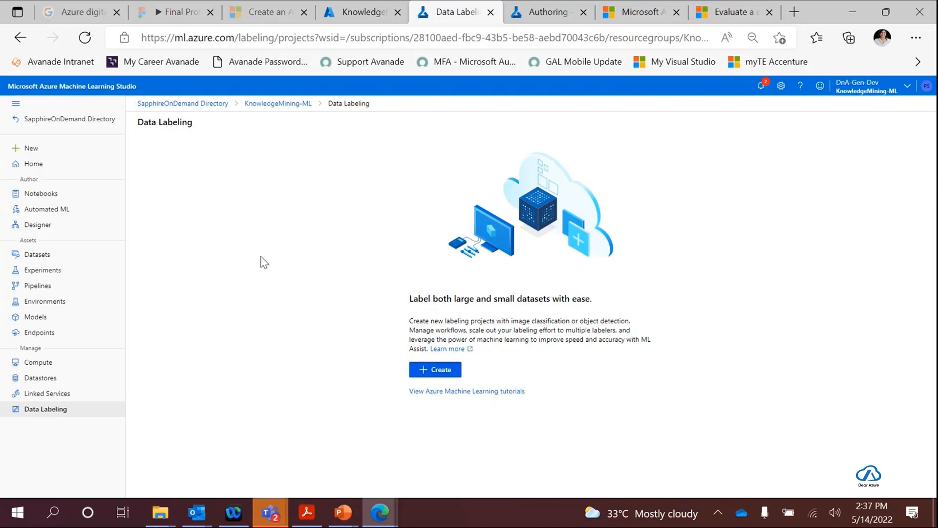
{"action": "left_click", "coordinate": [44, 210]}
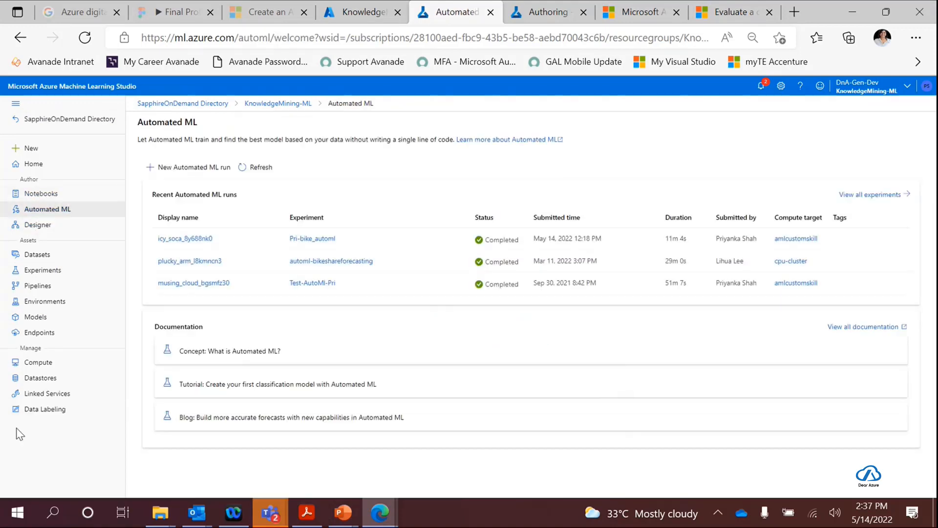
- Review the amlcustomskill compute cluster's state, attributes and resource properties, and return to the Automated ML page
{"action": "left_click", "coordinate": [38, 362]}
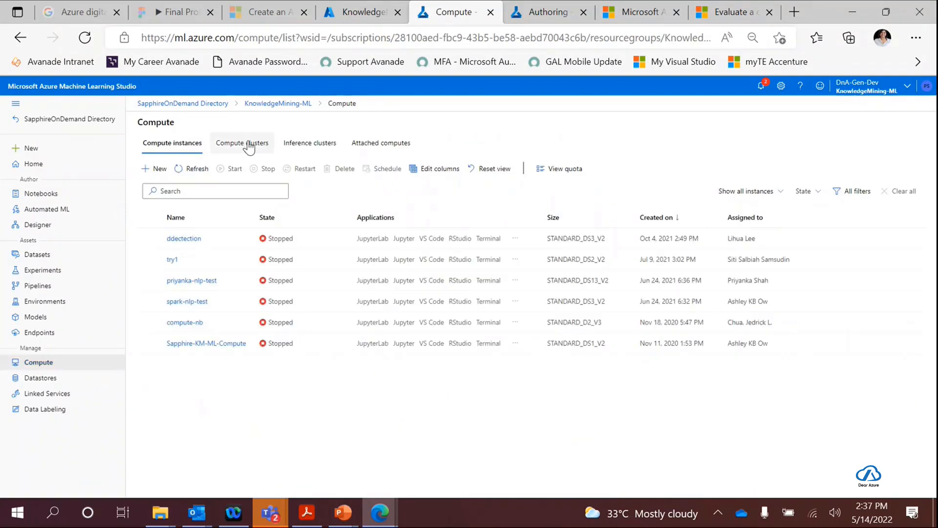
{"action": "left_click", "coordinate": [249, 144]}
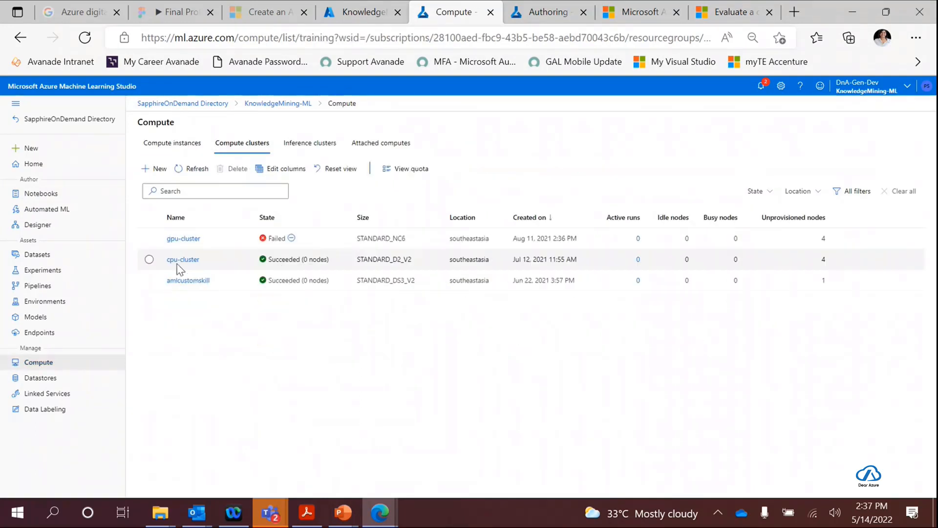
{"action": "left_click", "coordinate": [189, 286]}
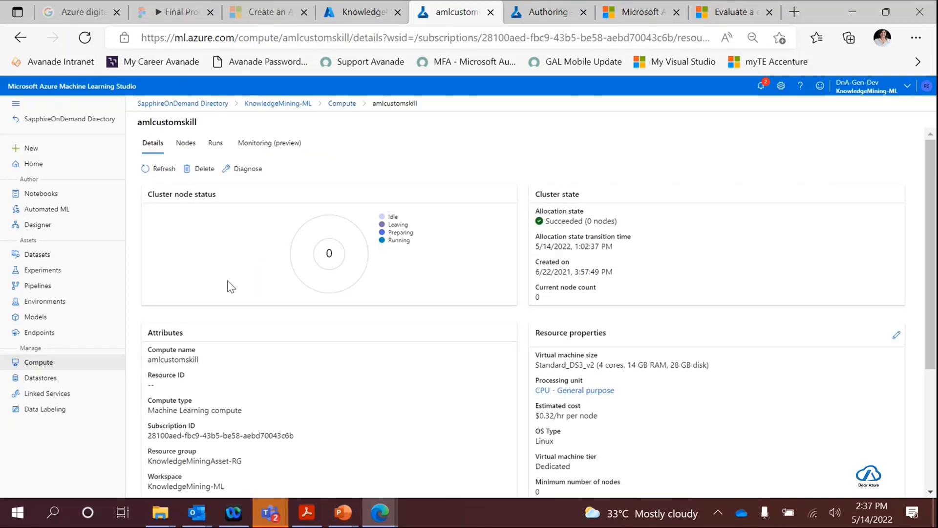
{"action": "scroll", "coordinate": [421, 279], "scroll_direction": "down", "scroll_amount": 4}
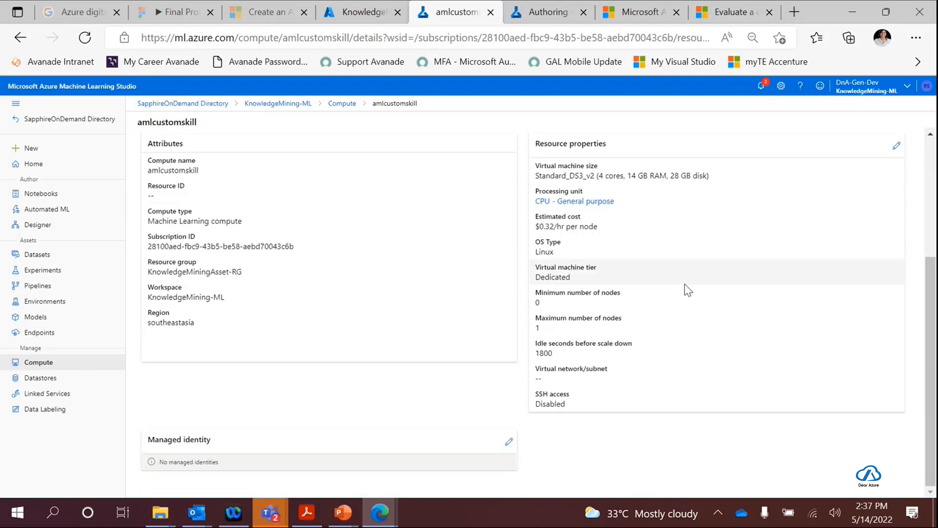
{"action": "scroll", "coordinate": [684, 289], "scroll_direction": "up", "scroll_amount": 4}
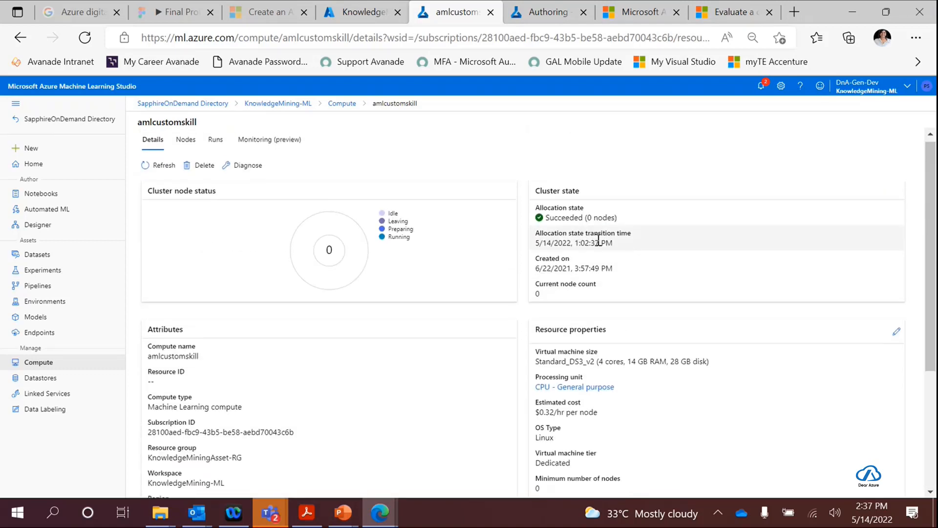
{"action": "scroll", "coordinate": [599, 241], "scroll_direction": "down", "scroll_amount": 4}
{"action": "scroll", "coordinate": [540, 192], "scroll_direction": "up", "scroll_amount": 4}
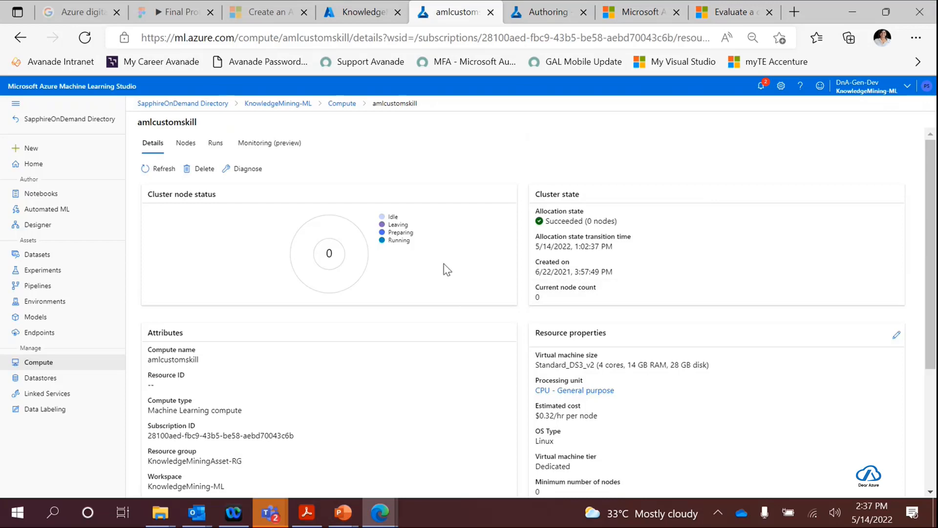
{"action": "scroll", "coordinate": [447, 268], "scroll_direction": "down", "scroll_amount": 4}
{"action": "scroll", "coordinate": [520, 346], "scroll_direction": "up", "scroll_amount": 4}
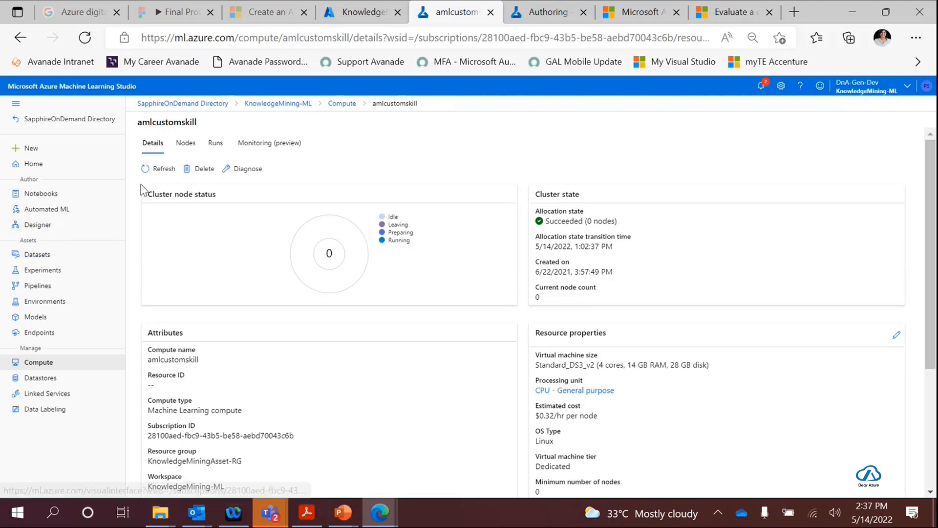
{"action": "left_click", "coordinate": [44, 214]}
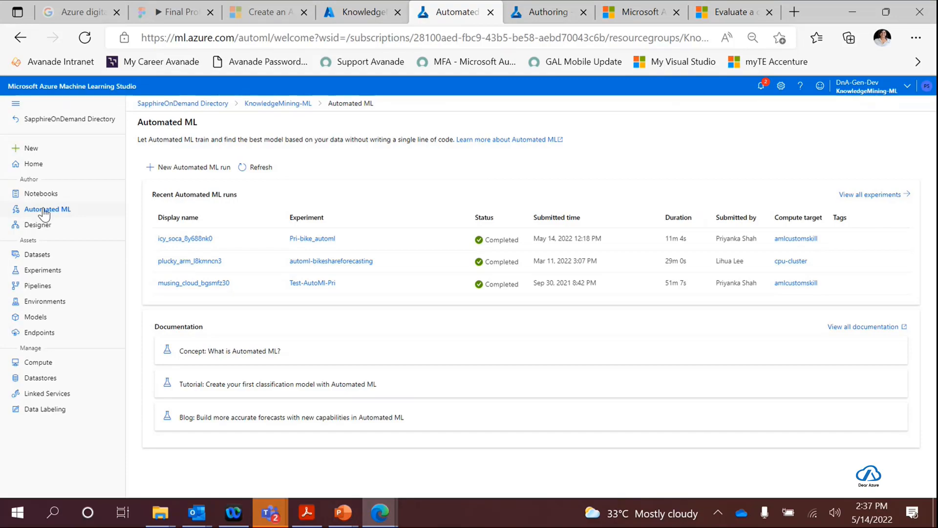
- Switch to Microsoft Teams to check the ongoing meeting, and minimize the Teams windows to return to the browser
{"action": "mouse_move", "coordinate": [270, 512]}
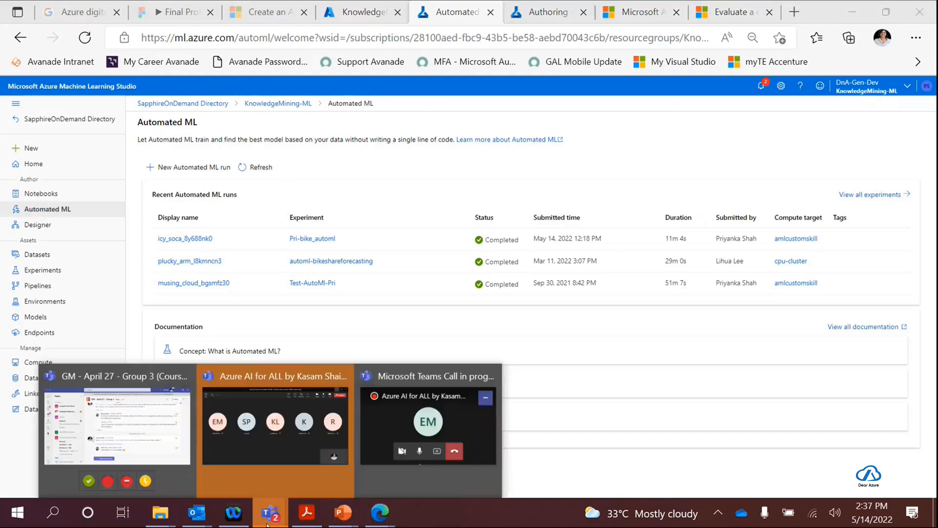
{"action": "left_click", "coordinate": [266, 438]}
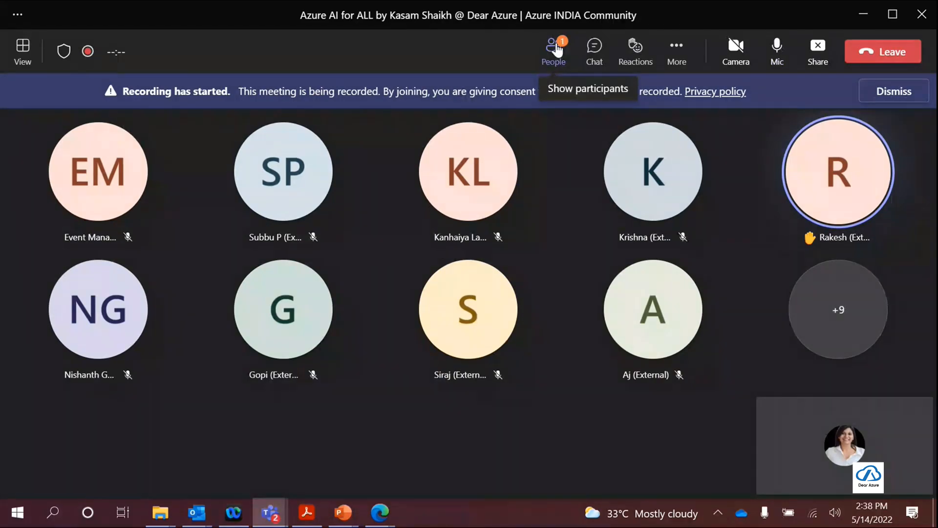
{"action": "left_click", "coordinate": [864, 16]}
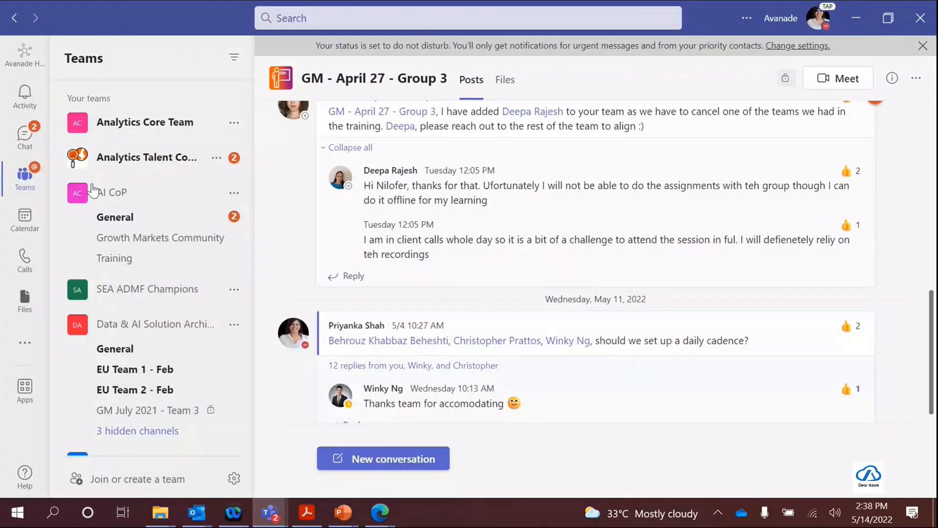
{"action": "left_click", "coordinate": [856, 20]}
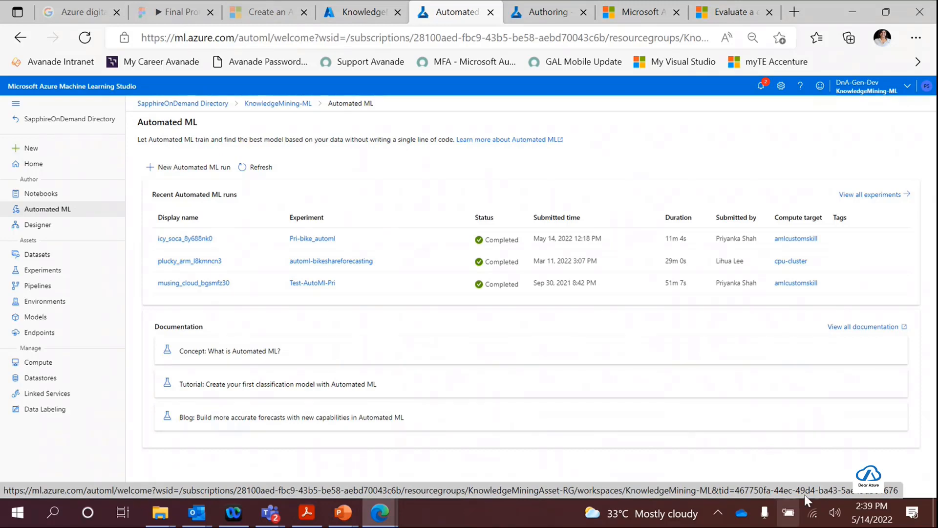
- Send the message "Hyperdrive" in the Microsoft Teams meeting chat and return to the Automated ML page in the browser
{"action": "left_click", "coordinate": [735, 441]}
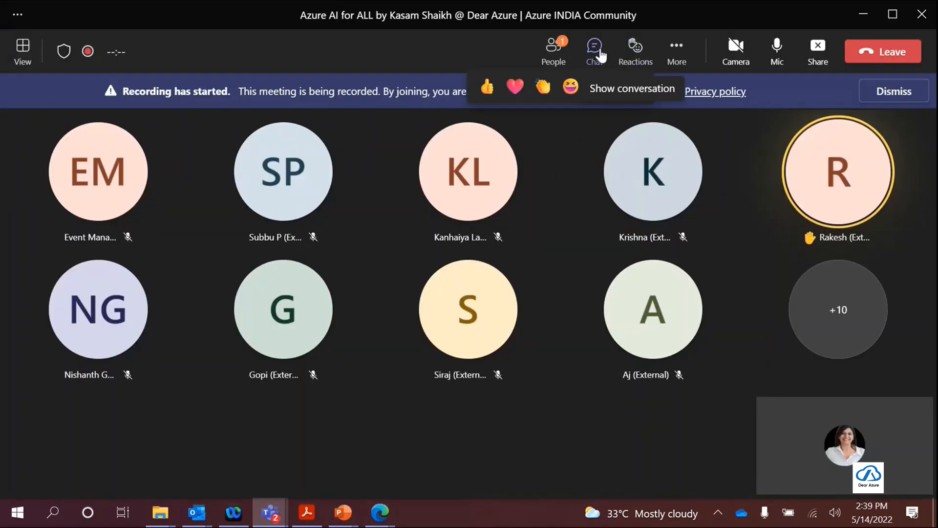
{"action": "left_click", "coordinate": [594, 47]}
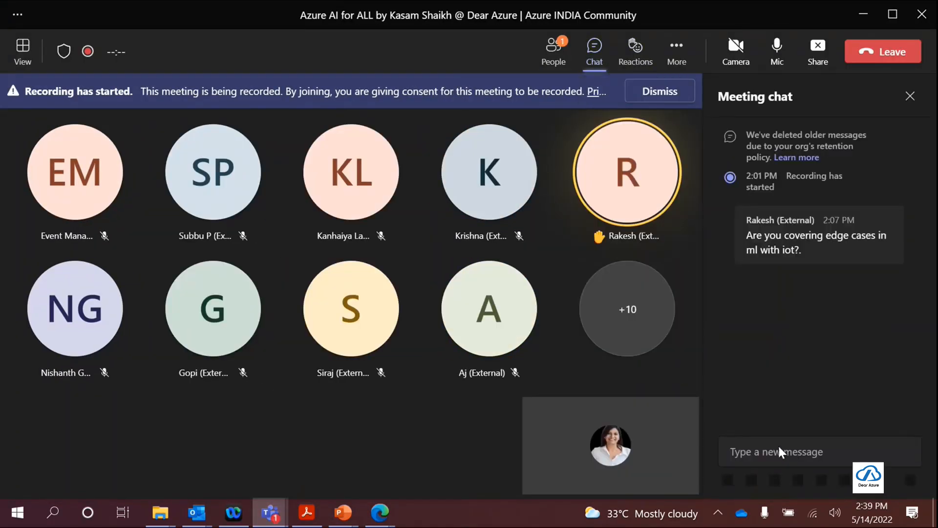
{"action": "type", "text": "Hyperdrive"}
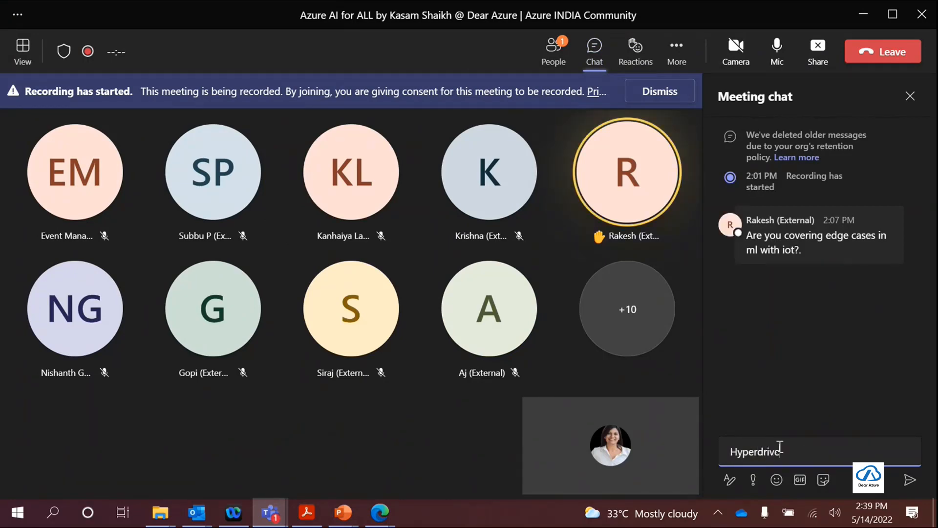
{"action": "key", "text": "Return"}
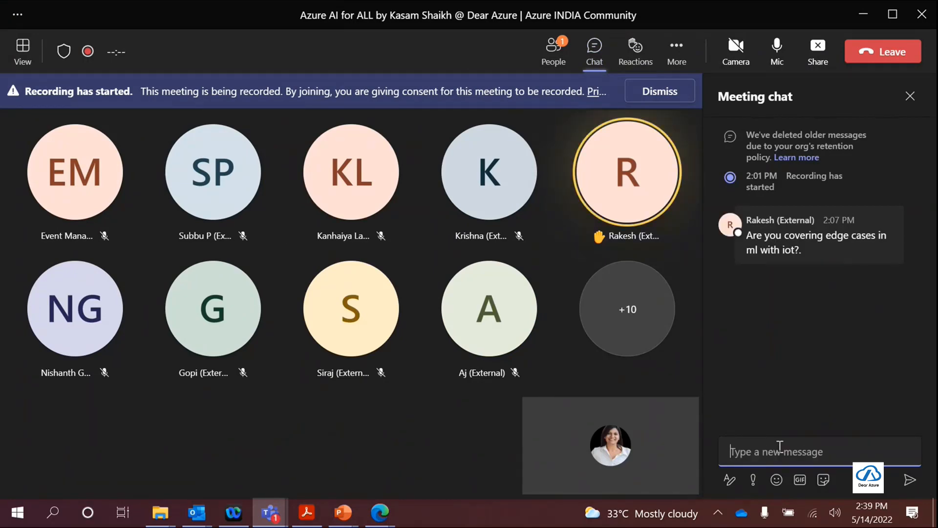
{"action": "left_click", "coordinate": [862, 14]}
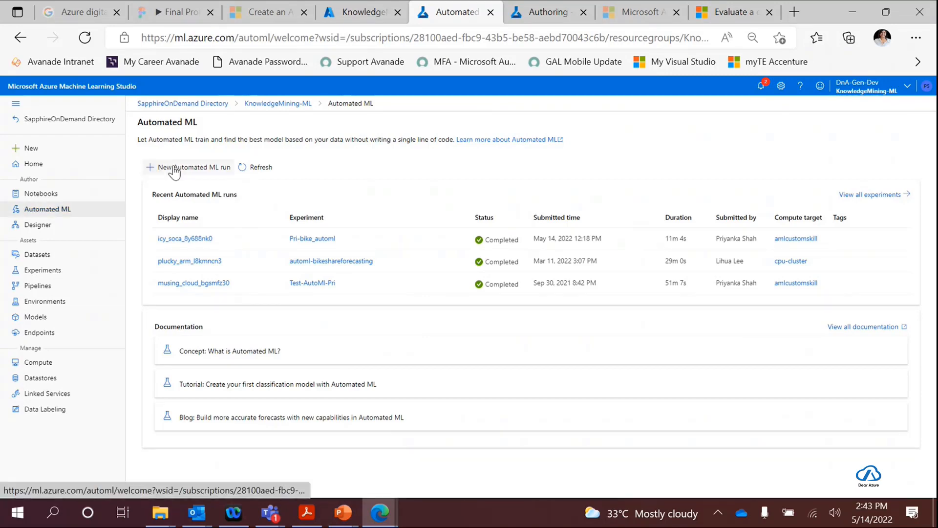
- Start a new Automated ML run and create a dataset for it from local files
{"action": "left_click", "coordinate": [154, 167]}
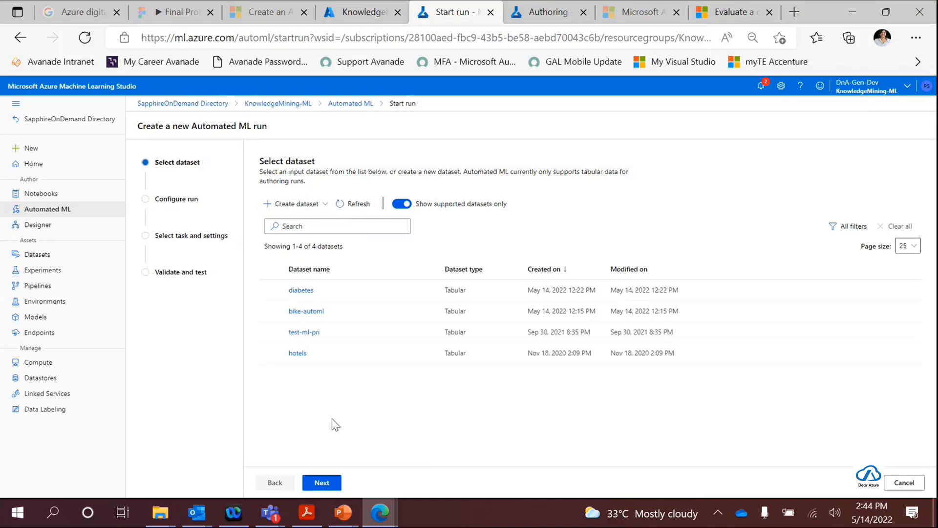
{"action": "left_click", "coordinate": [293, 205]}
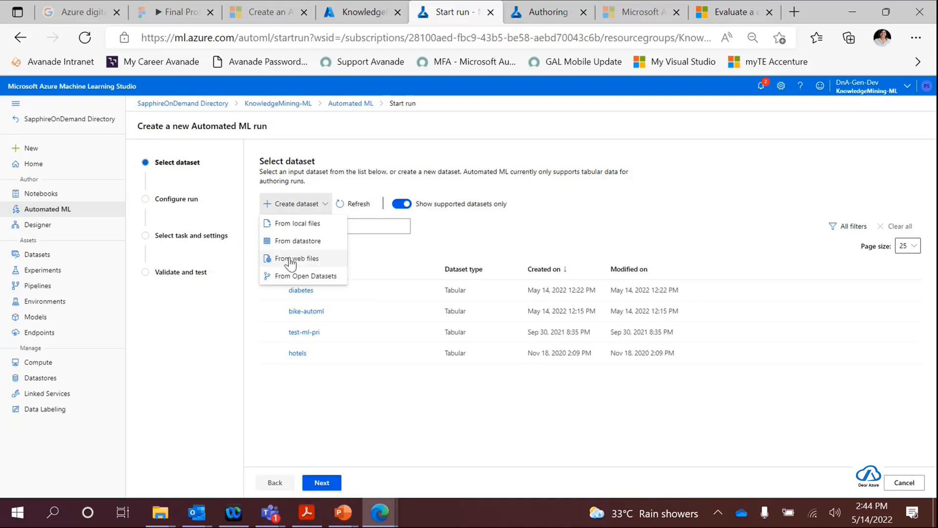
{"action": "left_click", "coordinate": [306, 225]}
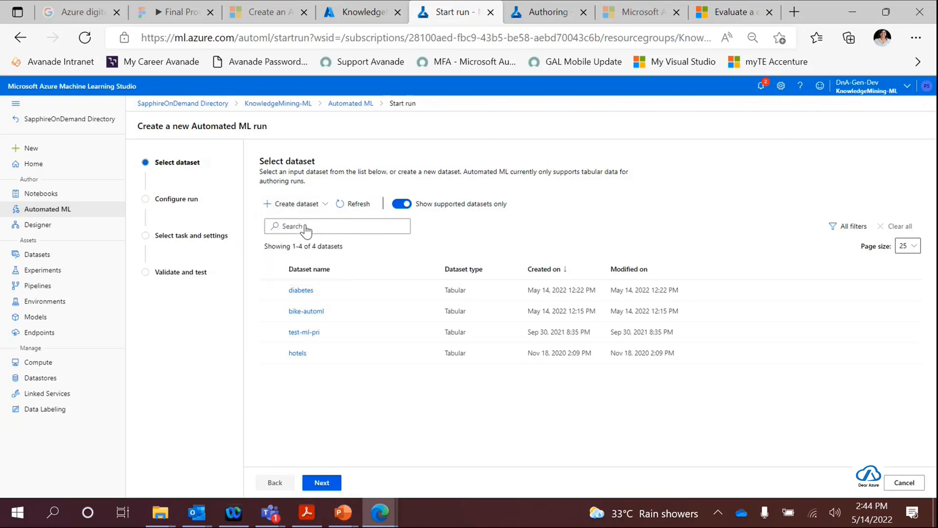
- Name the dataset bike-rental-demo, leave its description empty, and continue to the datastore and file selection
{"action": "left_click", "coordinate": [444, 186]}
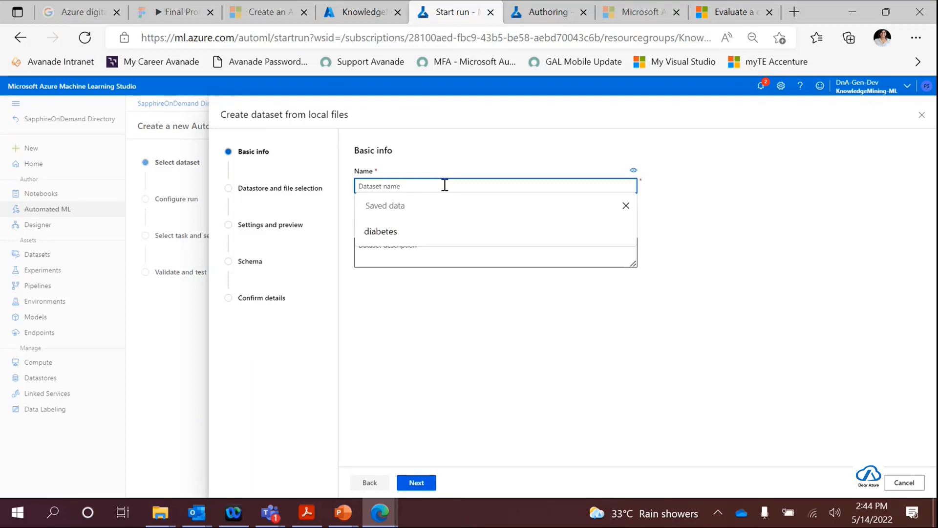
{"action": "type", "text": "d"}
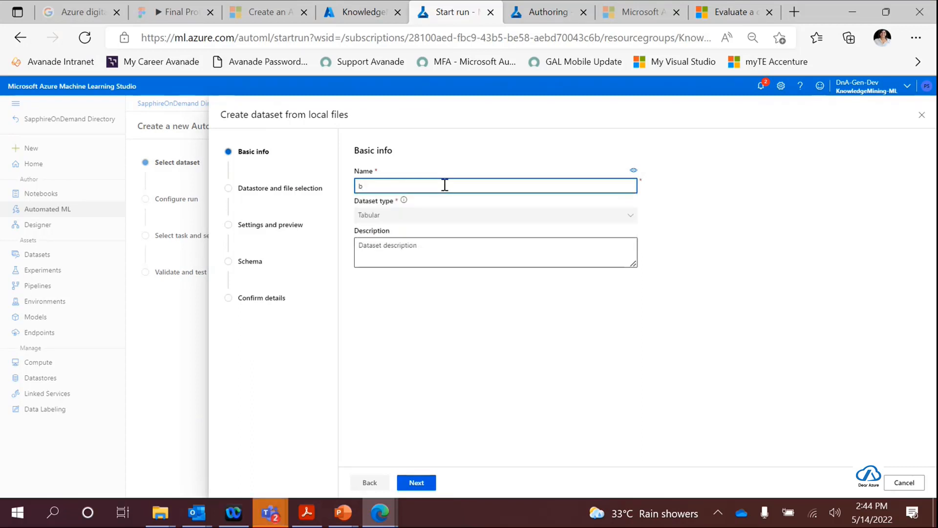
{"action": "type", "text": "ike rentals"}
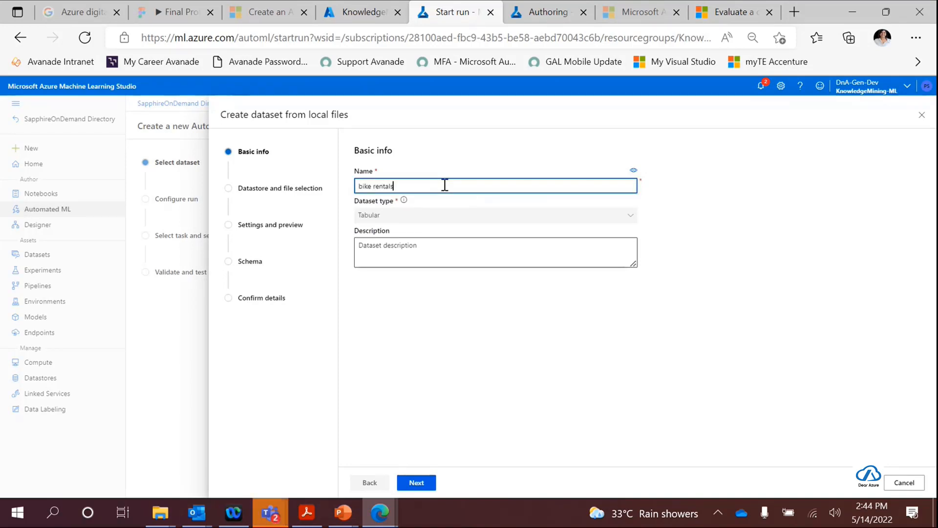
{"action": "key", "text": "BackSpace"}
{"action": "key", "text": "BackSpace"}
{"action": "key", "text": "BackSpace"}
{"action": "key", "text": "BackSpace"}
{"action": "key", "text": "BackSpace"}
{"action": "key", "text": "BackSpace"}
{"action": "key", "text": "BackSpace"}
{"action": "type", "text": "-rental-demo"}
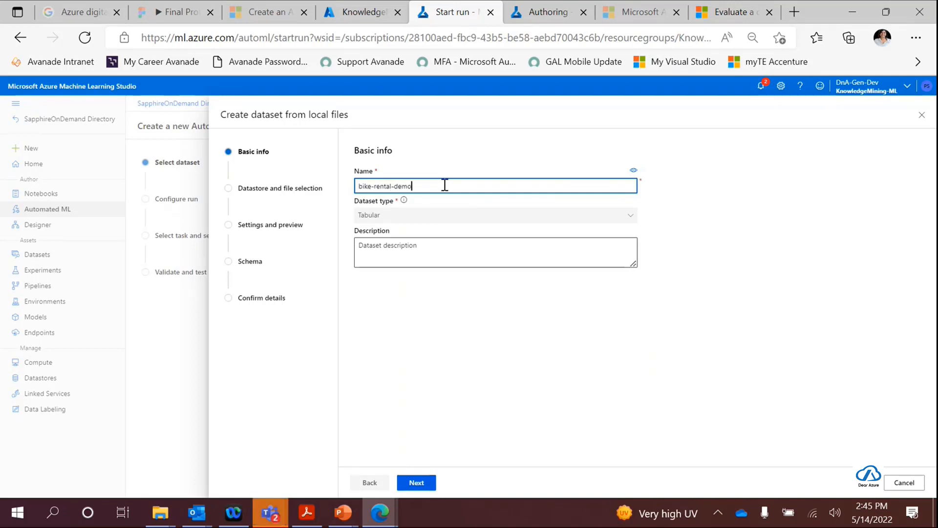
{"action": "left_click", "coordinate": [415, 253]}
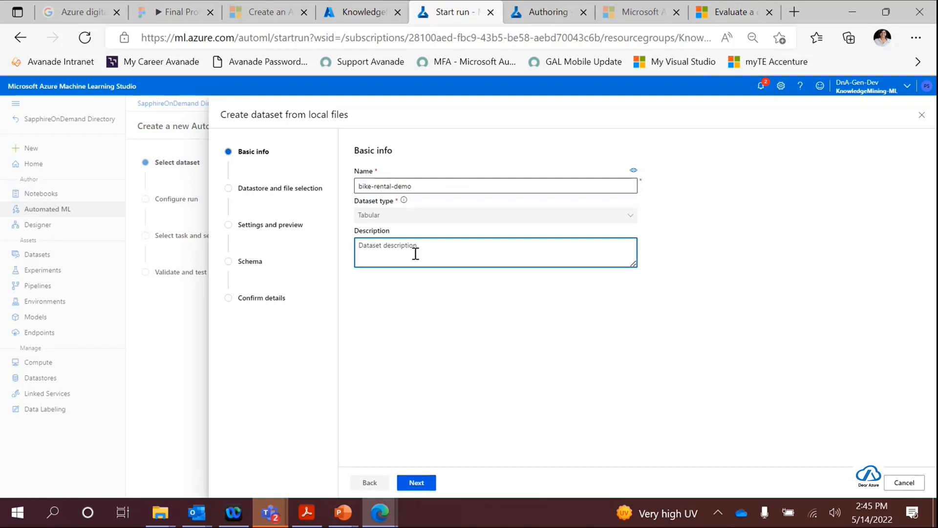
{"action": "left_click", "coordinate": [416, 483]}
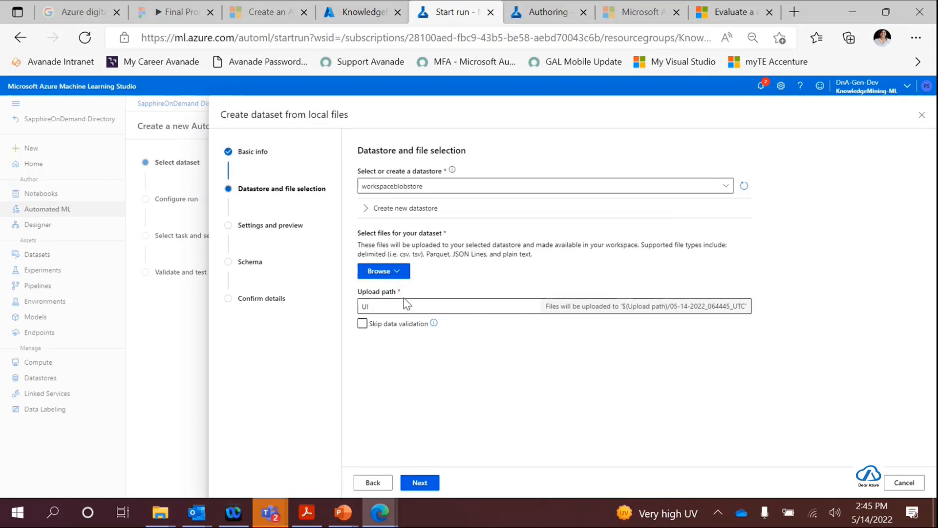
{"action": "left_click", "coordinate": [400, 273]}
{"action": "left_click", "coordinate": [484, 356]}
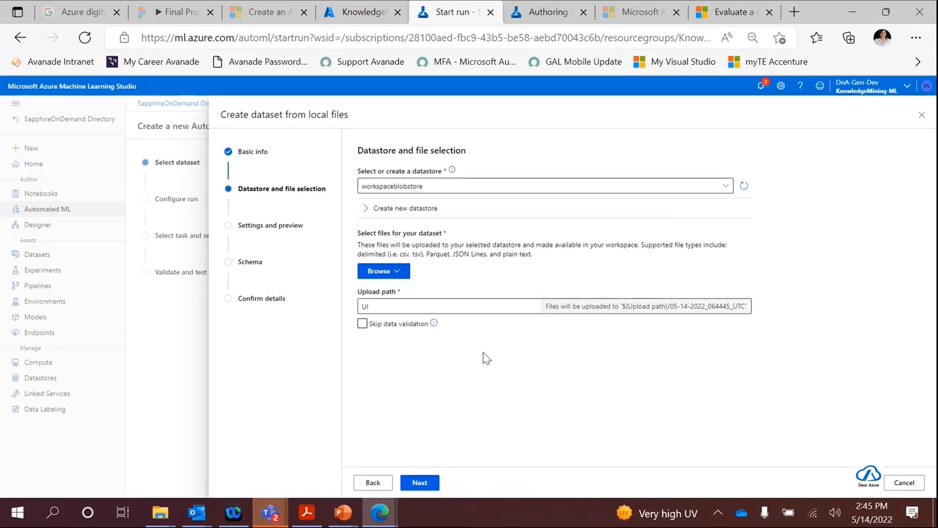
{"action": "left_click", "coordinate": [378, 488]}
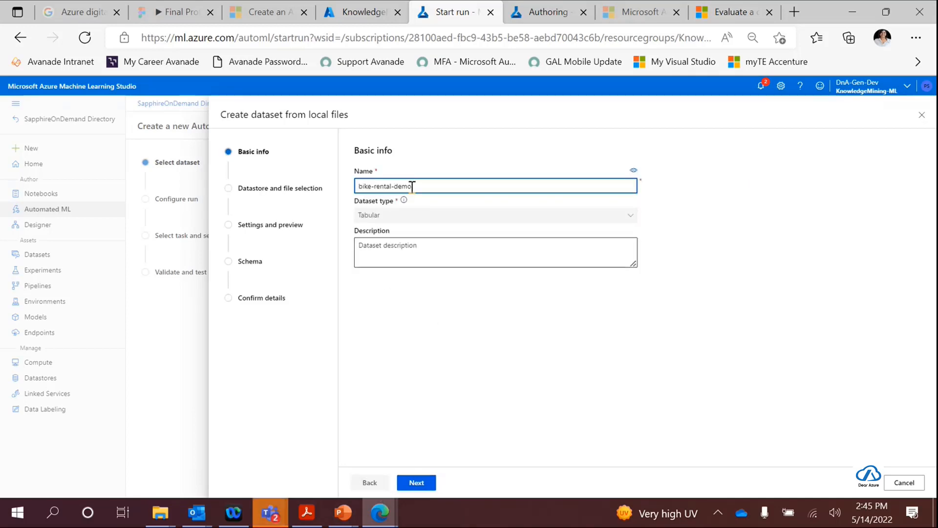
{"action": "left_click", "coordinate": [367, 482]}
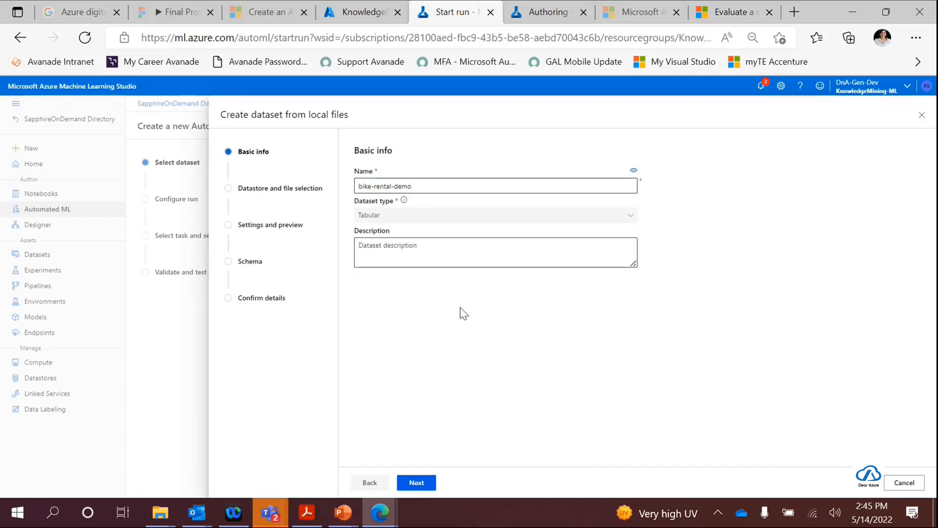
{"action": "left_click", "coordinate": [419, 484]}
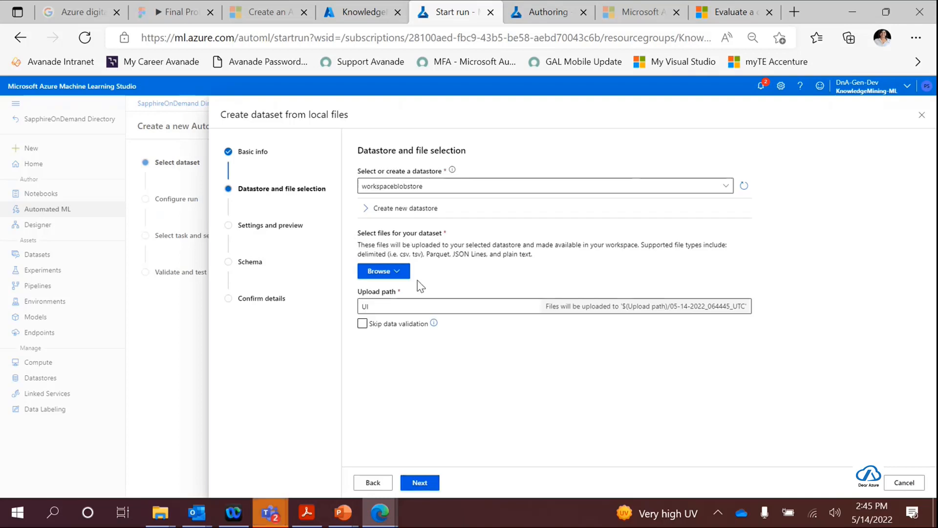
- Browse the Downloads folder for the dataset's source file and try to open a file named "bike"
{"action": "left_click", "coordinate": [385, 271]}
{"action": "left_click", "coordinate": [397, 287]}
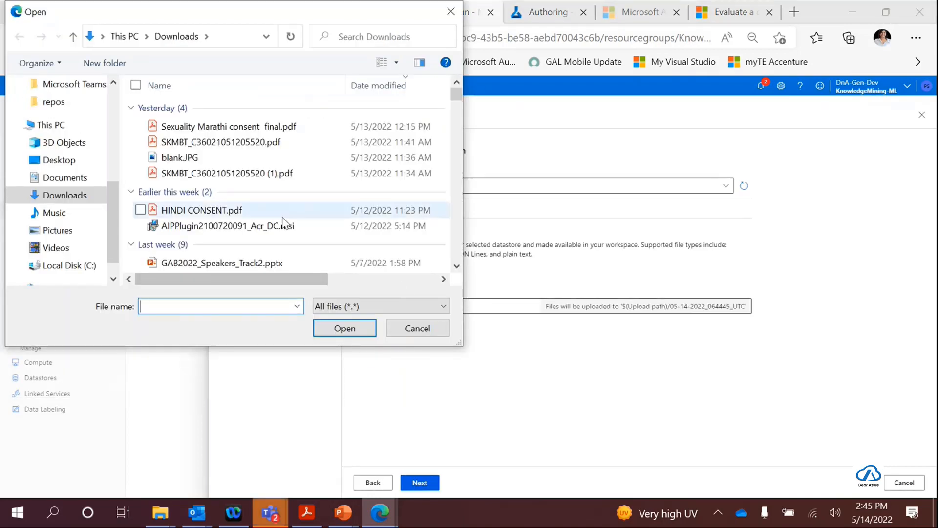
{"action": "scroll", "coordinate": [281, 203], "scroll_direction": "down", "scroll_amount": 5}
{"action": "scroll", "coordinate": [281, 203], "scroll_direction": "down", "scroll_amount": 15}
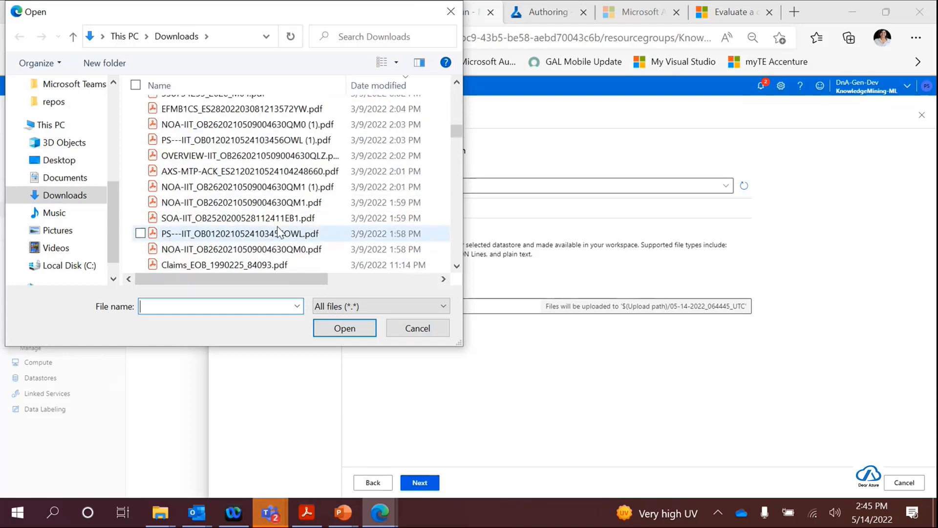
{"action": "scroll", "coordinate": [277, 236], "scroll_direction": "down", "scroll_amount": 10}
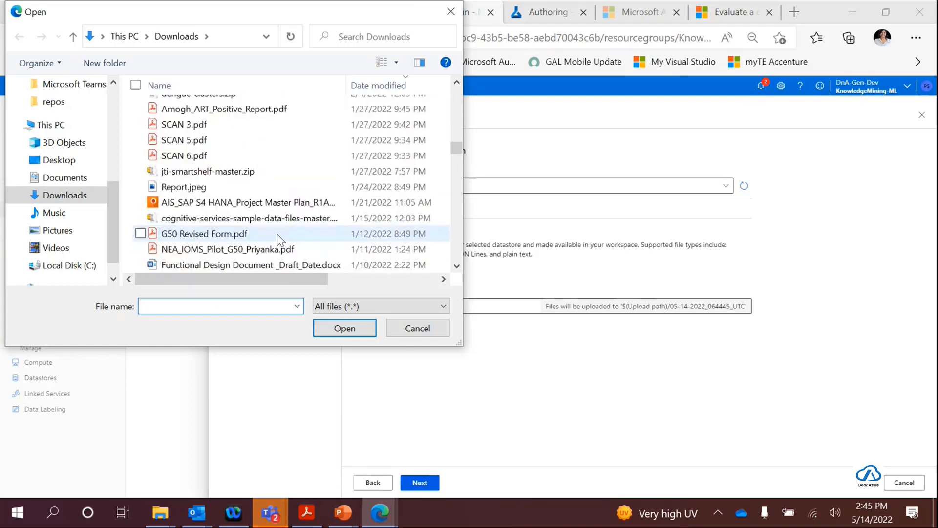
{"action": "type", "text": "bike"}
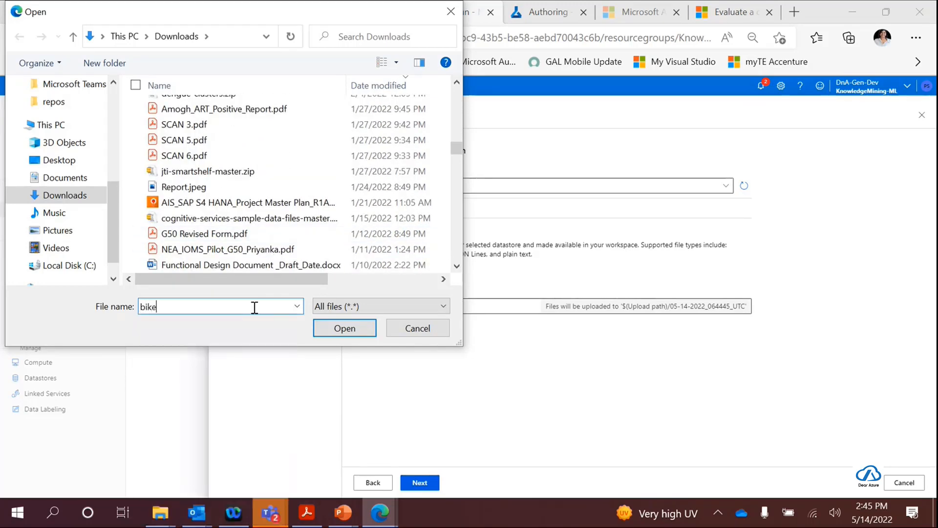
{"action": "left_click", "coordinate": [343, 329]}
{"action": "left_click", "coordinate": [566, 270]}
- Select daily-bike-share.csv from the Downloads folder and upload it to workspaceblobstore as the dataset's file
{"action": "scroll", "coordinate": [260, 224], "scroll_direction": "down", "scroll_amount": 5}
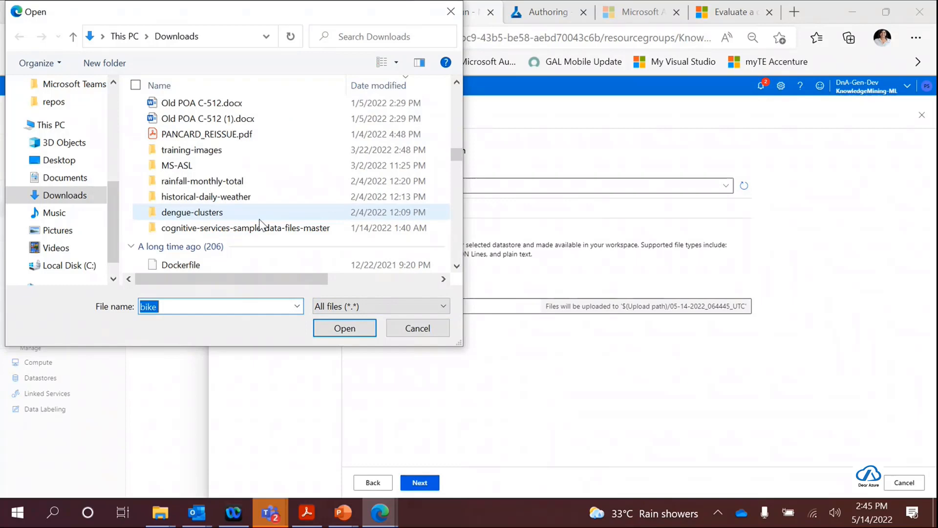
{"action": "scroll", "coordinate": [261, 224], "scroll_direction": "down", "scroll_amount": 3}
{"action": "scroll", "coordinate": [260, 224], "scroll_direction": "down", "scroll_amount": 5}
{"action": "scroll", "coordinate": [262, 223], "scroll_direction": "down", "scroll_amount": 3}
{"action": "scroll", "coordinate": [262, 223], "scroll_direction": "down", "scroll_amount": 6}
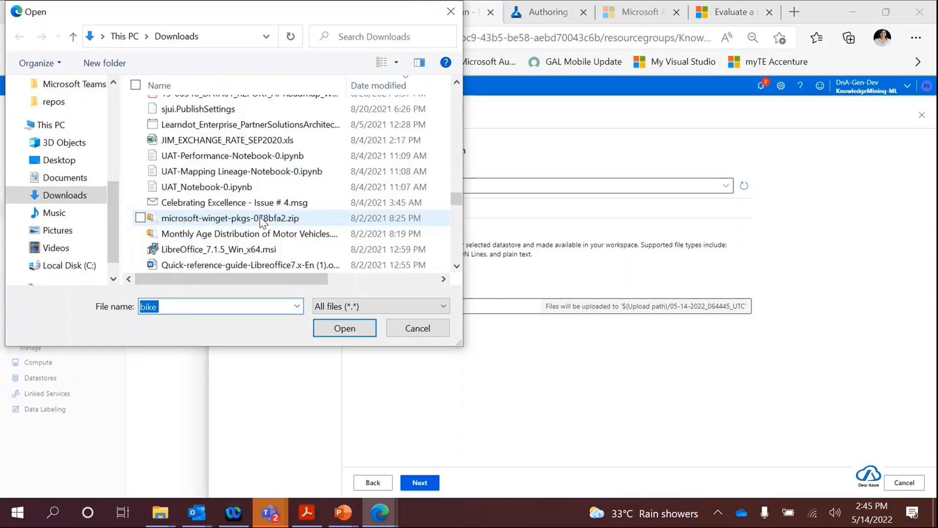
{"action": "scroll", "coordinate": [261, 223], "scroll_direction": "down", "scroll_amount": 9}
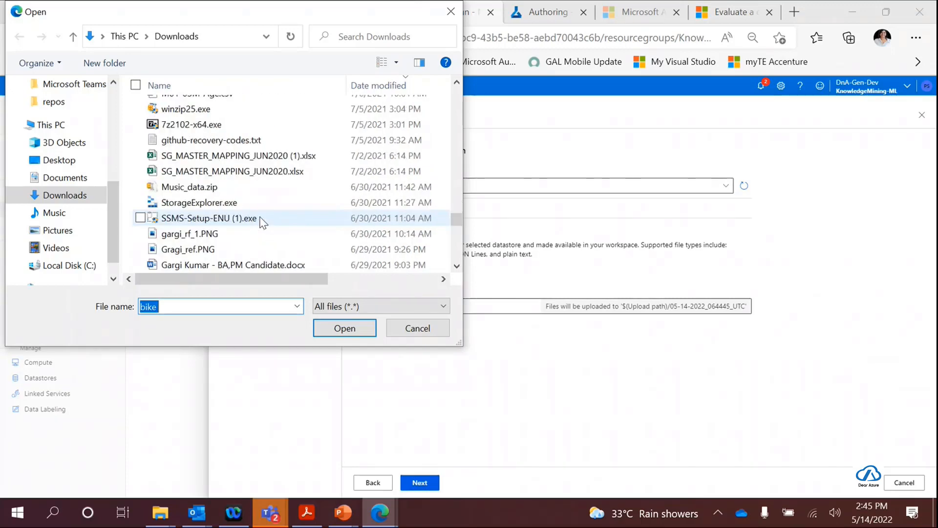
{"action": "scroll", "coordinate": [262, 223], "scroll_direction": "down", "scroll_amount": 2}
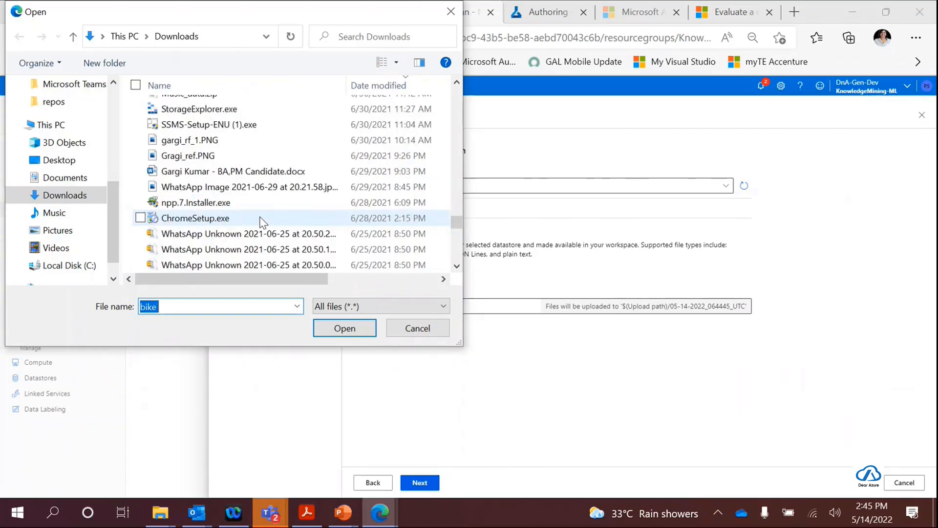
{"action": "scroll", "coordinate": [262, 222], "scroll_direction": "down", "scroll_amount": 12}
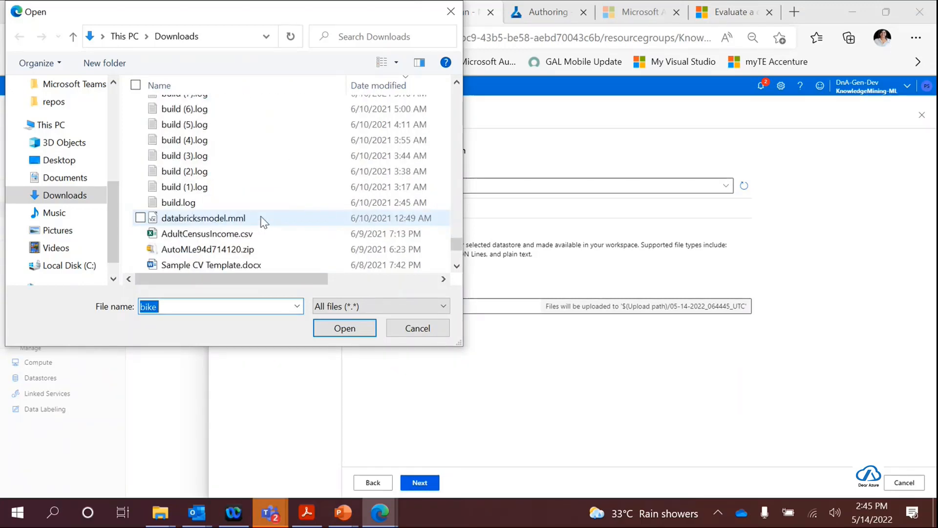
{"action": "scroll", "coordinate": [281, 248], "scroll_direction": "down", "scroll_amount": 7}
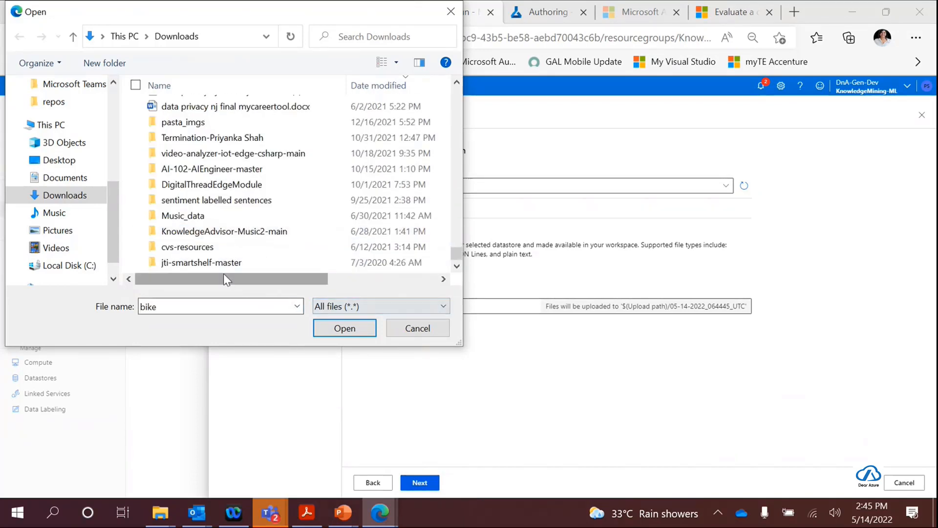
{"action": "scroll", "coordinate": [276, 239], "scroll_direction": "up", "scroll_amount": 5}
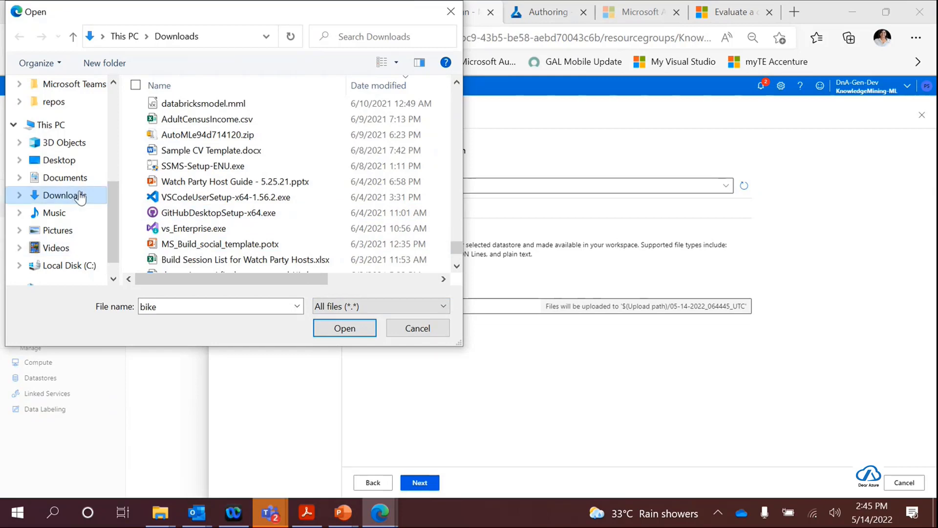
{"action": "scroll", "coordinate": [249, 225], "scroll_direction": "up", "scroll_amount": 9}
{"action": "scroll", "coordinate": [237, 226], "scroll_direction": "up", "scroll_amount": 2}
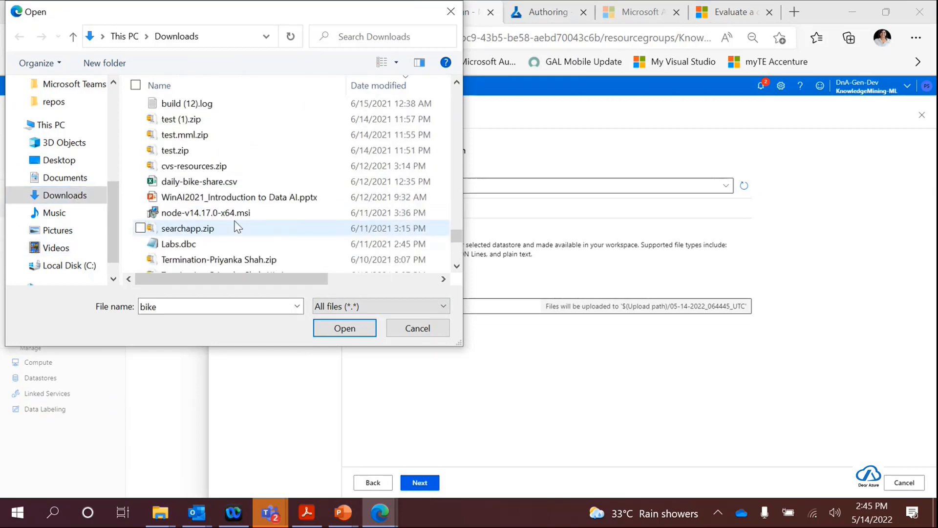
{"action": "left_click", "coordinate": [210, 182]}
{"action": "left_click", "coordinate": [344, 328]}
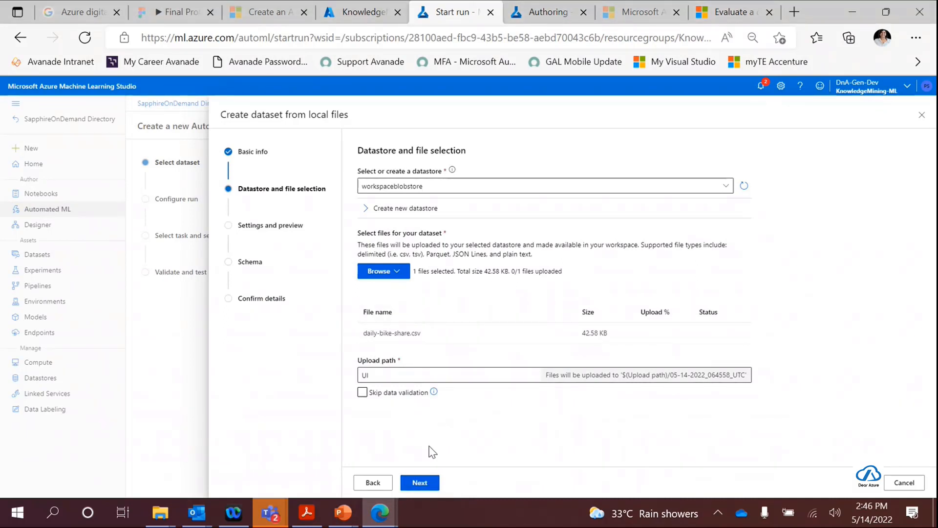
{"action": "left_click", "coordinate": [422, 483]}
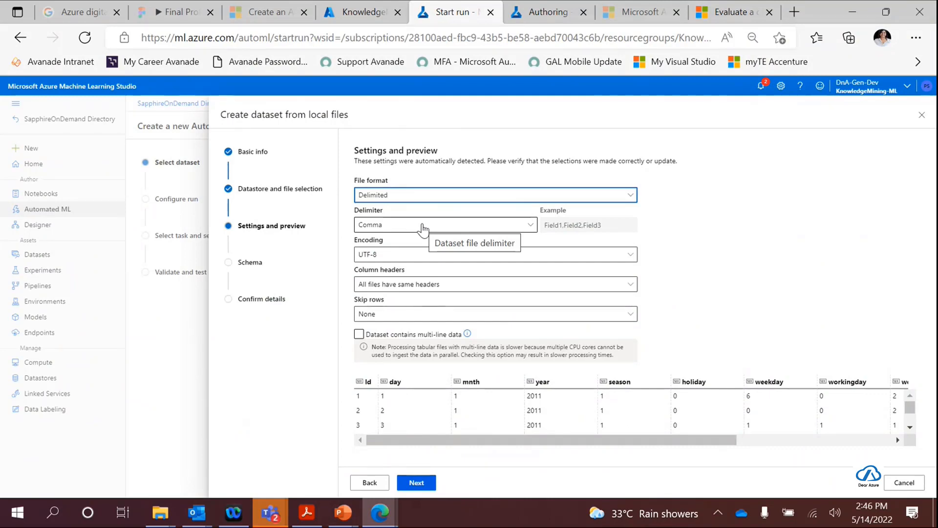
- Set the column headers to "Only first file has headers" and look across the data preview's columns
{"action": "left_click", "coordinate": [434, 289]}
{"action": "left_click", "coordinate": [434, 285]}
{"action": "left_click", "coordinate": [433, 320]}
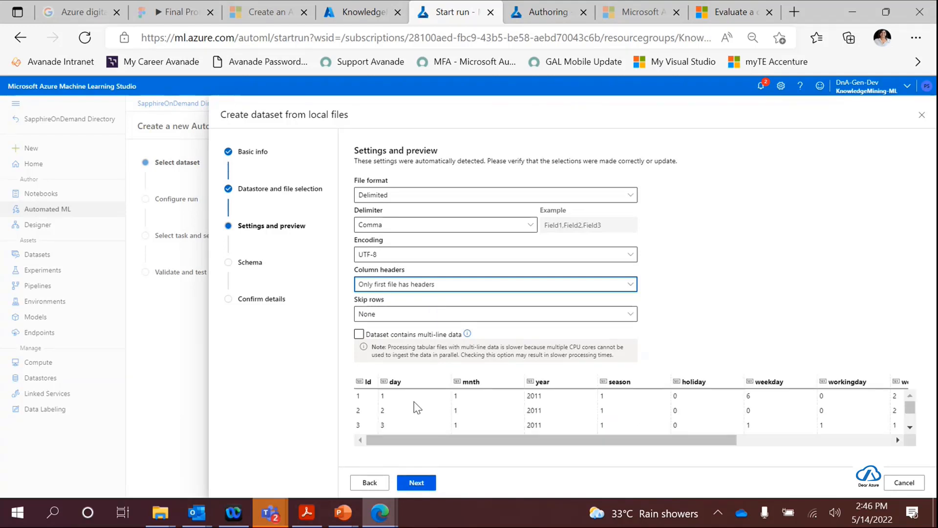
{"action": "left_click_drag", "start_coordinate": [453, 441], "coordinate": [618, 442]}
{"action": "left_click_drag", "start_coordinate": [730, 449], "coordinate": [400, 448]}
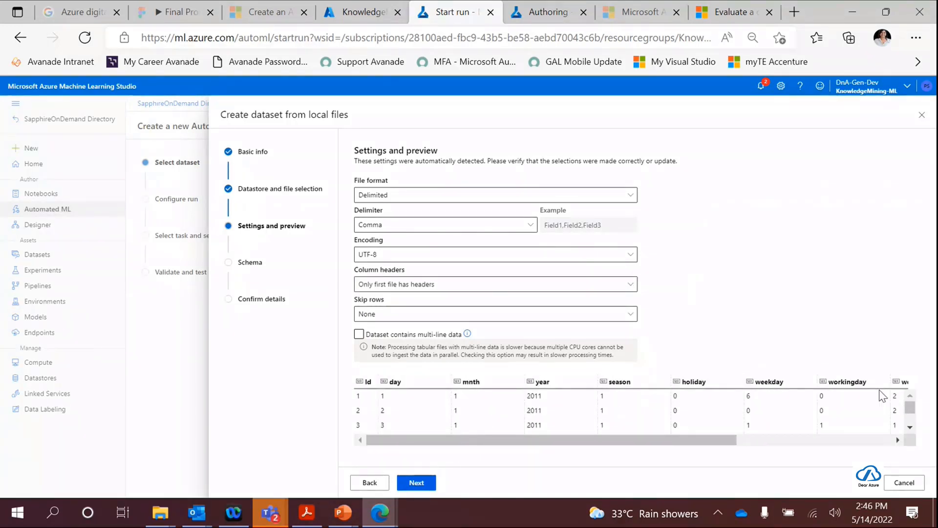
{"action": "left_click_drag", "start_coordinate": [686, 447], "coordinate": [896, 439]}
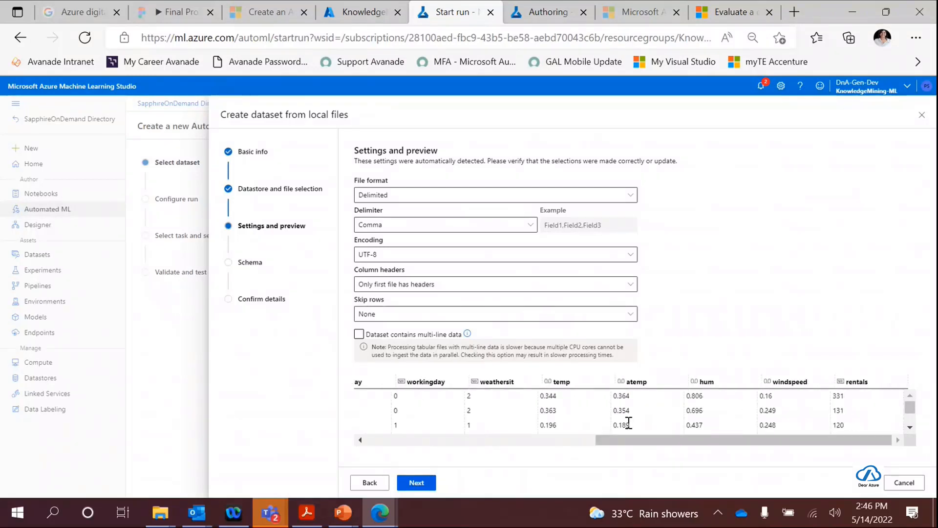
{"action": "left_click_drag", "start_coordinate": [641, 451], "coordinate": [425, 442]}
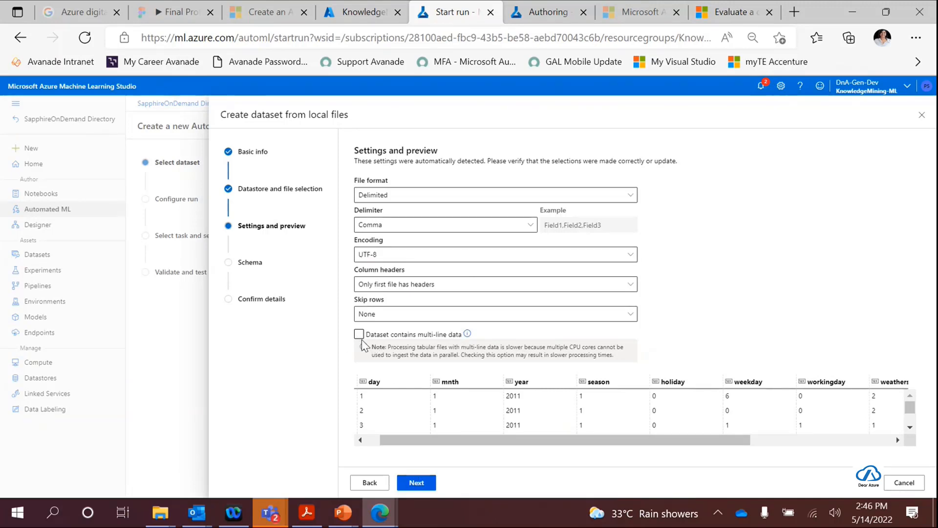
- Accept the file settings, review the schema's columns and types, and proceed to the dataset's confirmation details
{"action": "left_click", "coordinate": [423, 485]}
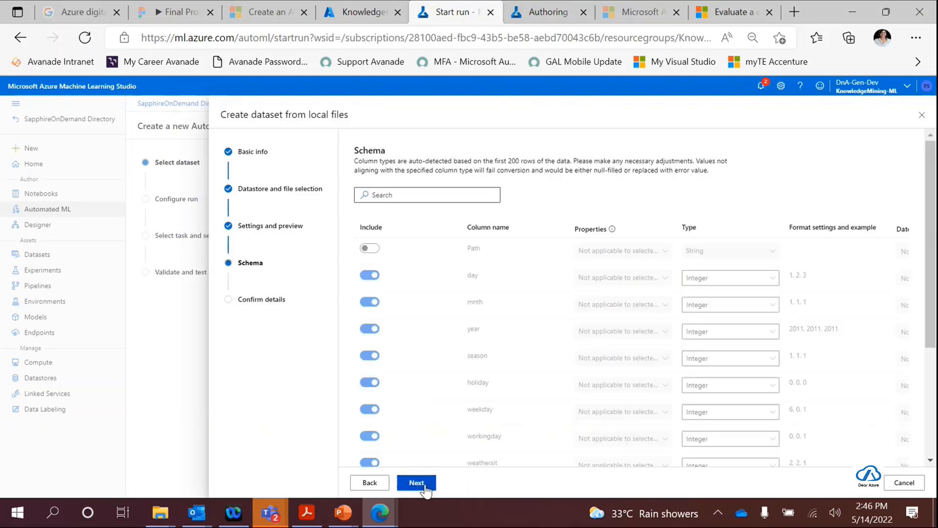
{"action": "scroll", "coordinate": [423, 302], "scroll_direction": "down", "scroll_amount": 4}
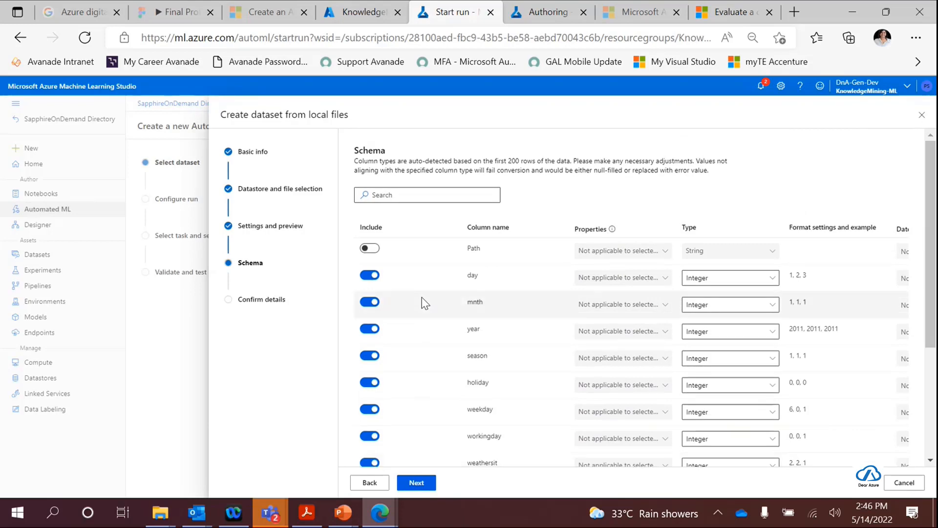
{"action": "scroll", "coordinate": [639, 262], "scroll_direction": "down", "scroll_amount": 3}
{"action": "scroll", "coordinate": [639, 263], "scroll_direction": "up", "scroll_amount": 4}
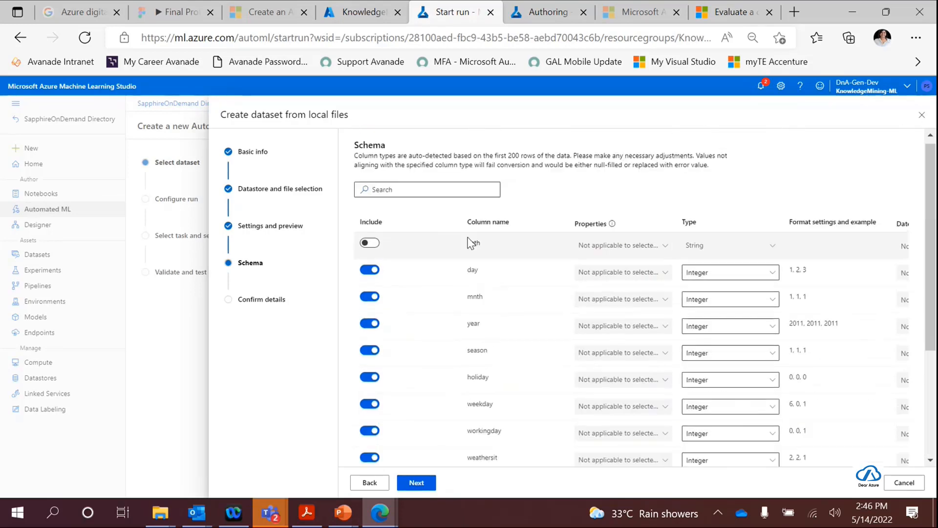
{"action": "left_click", "coordinate": [422, 485]}
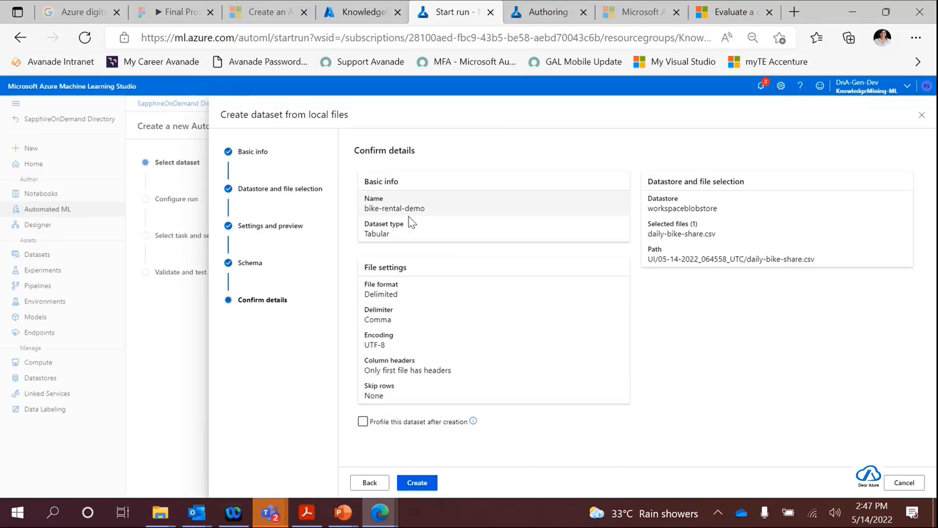
- Create the bike-rental-demo dataset, refresh the dataset list, and select it as the Automated ML run's input
{"action": "left_click", "coordinate": [419, 483]}
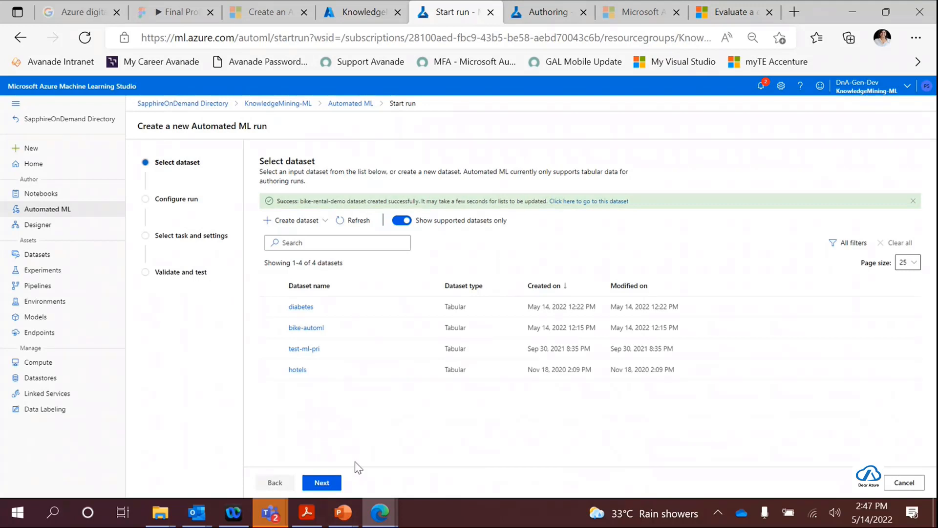
{"action": "left_click", "coordinate": [361, 223]}
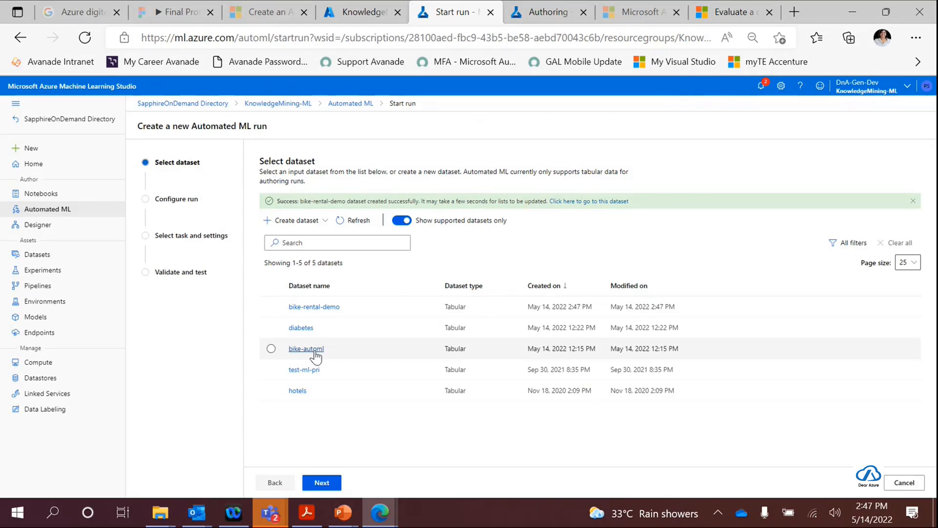
{"action": "left_click", "coordinate": [271, 308]}
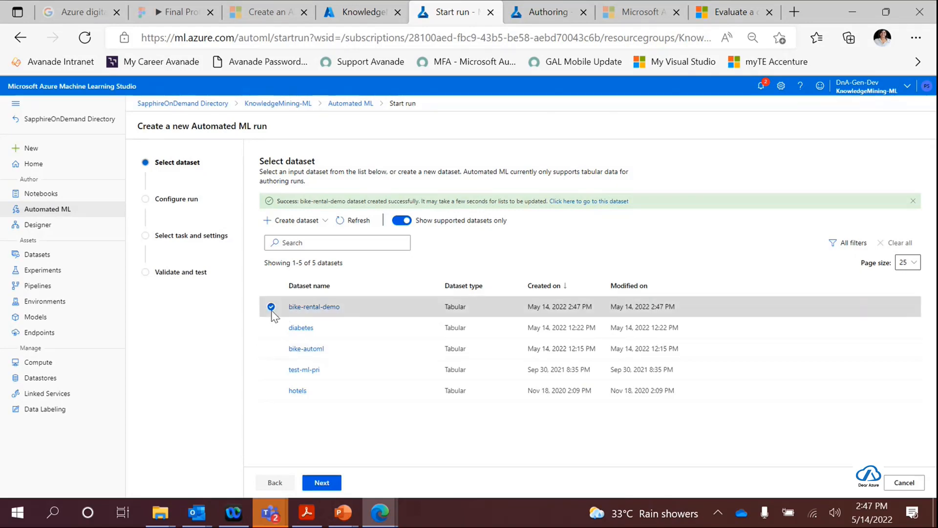
{"action": "left_click", "coordinate": [332, 482]}
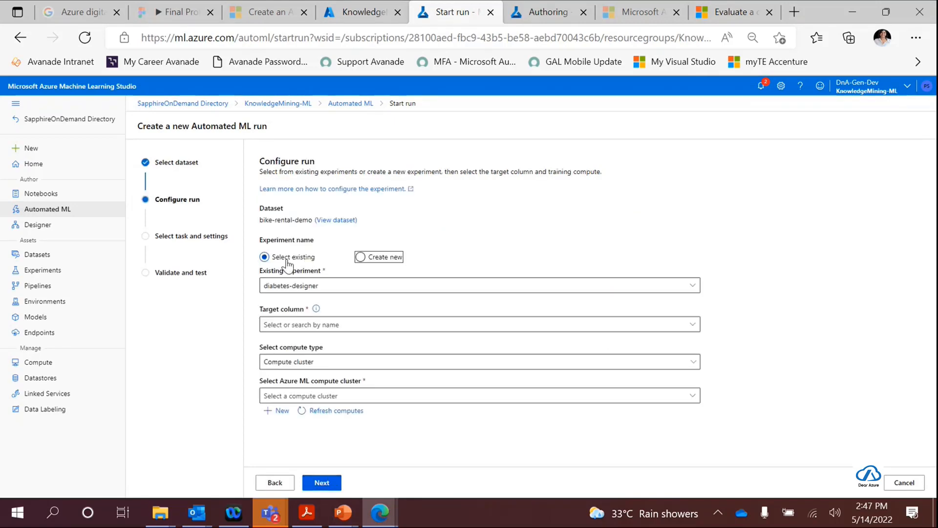
- Set the run to use a new experiment named bike-regression-automl
{"action": "left_click", "coordinate": [362, 258]}
{"action": "left_click", "coordinate": [378, 282]}
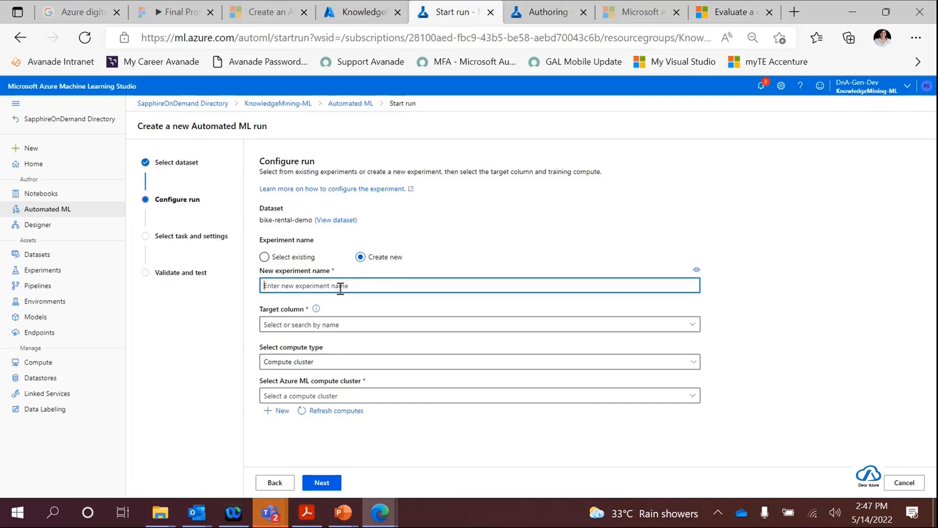
{"action": "type", "text": "bike-regression-autom"}
- Set the target column to rentals and use the amlcustomskill compute cluster, then accept the run configuration
{"action": "left_click", "coordinate": [373, 323]}
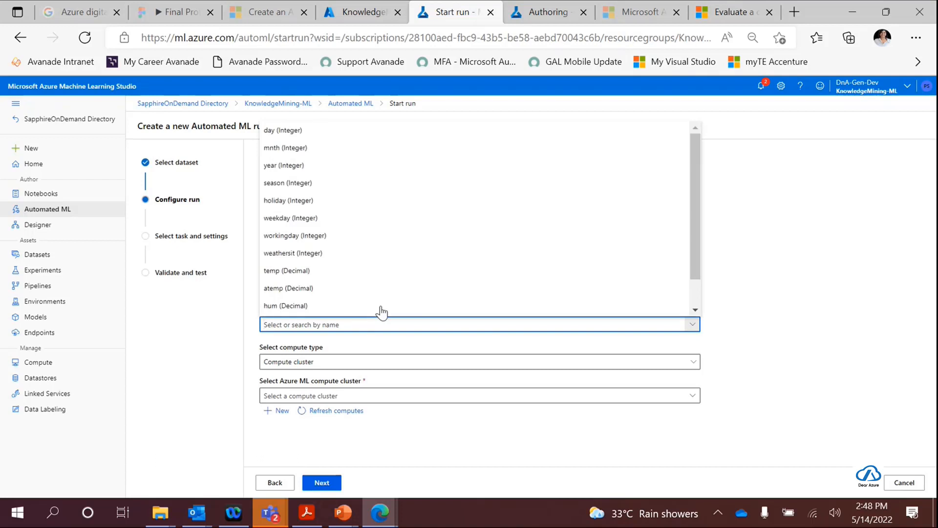
{"action": "scroll", "coordinate": [404, 282], "scroll_direction": "down", "scroll_amount": 1}
{"action": "left_click", "coordinate": [292, 308]}
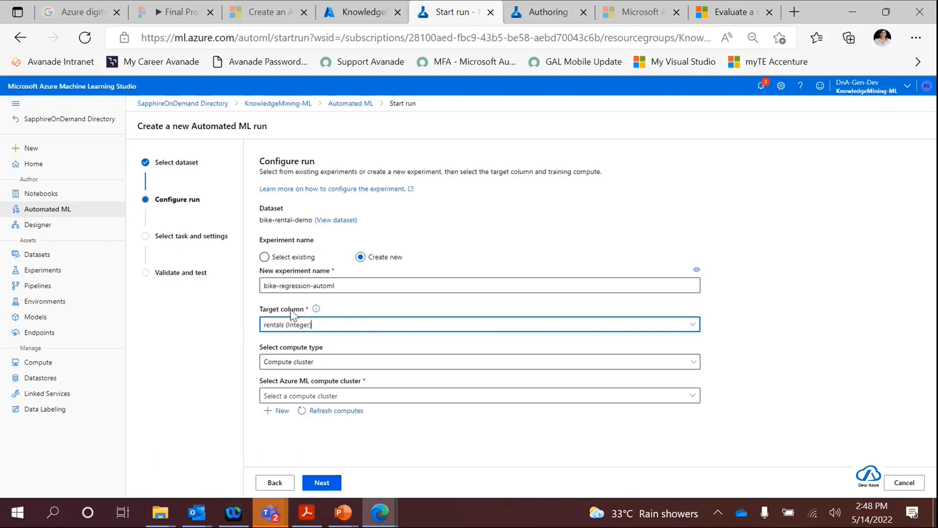
{"action": "left_click", "coordinate": [314, 362]}
{"action": "left_click", "coordinate": [313, 380]}
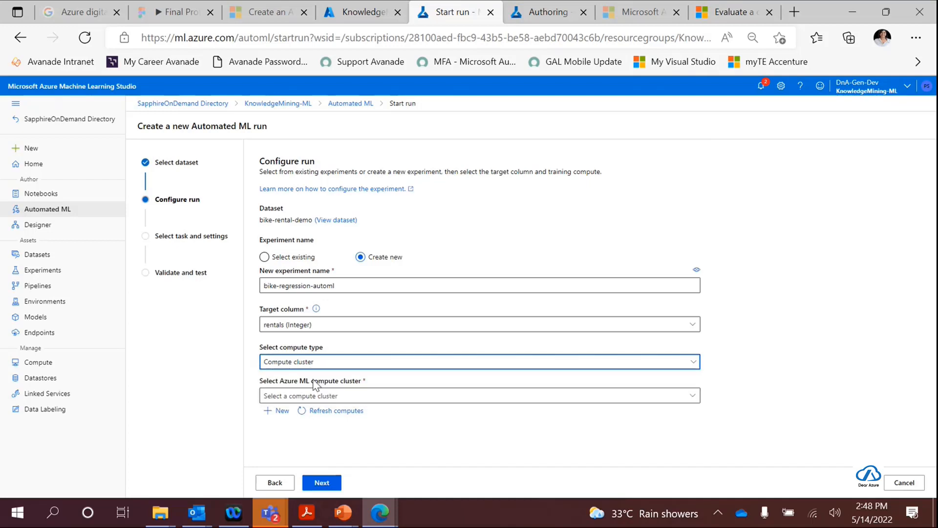
{"action": "left_click", "coordinate": [318, 393]}
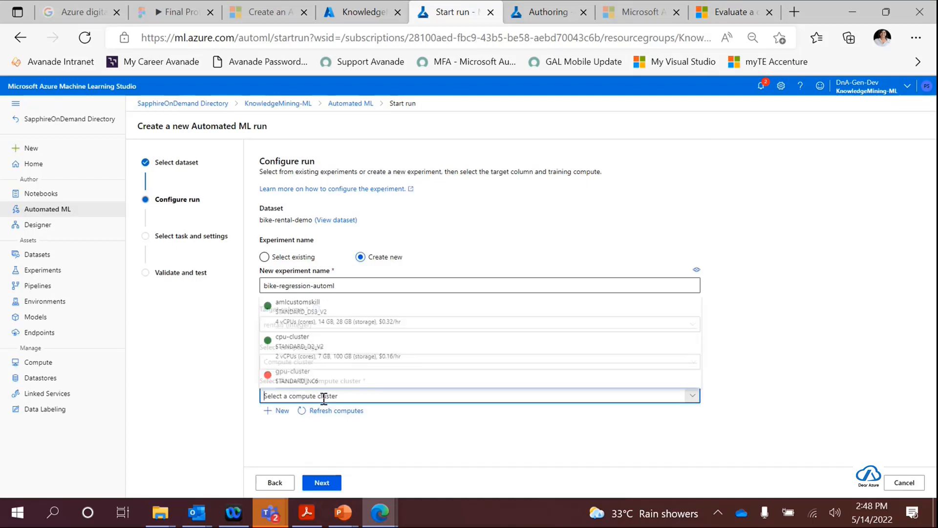
{"action": "left_click", "coordinate": [310, 318]}
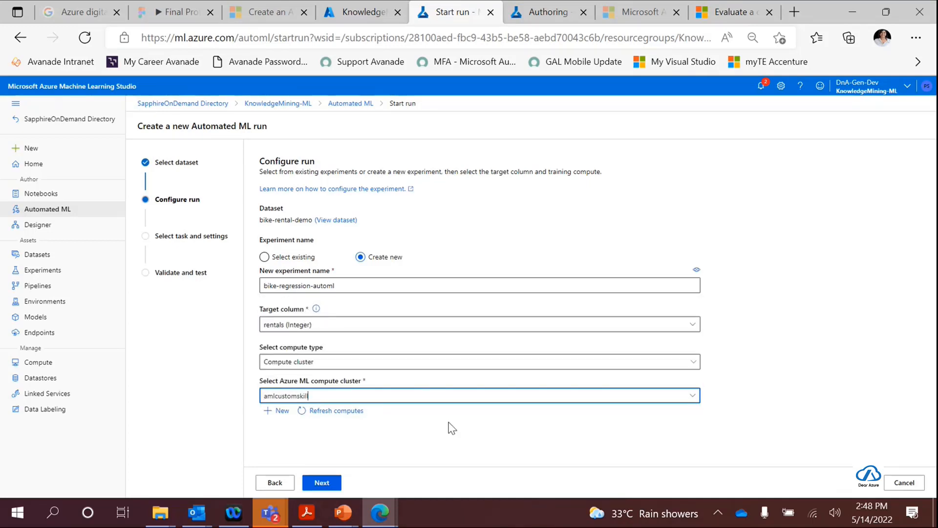
{"action": "left_click", "coordinate": [334, 484]}
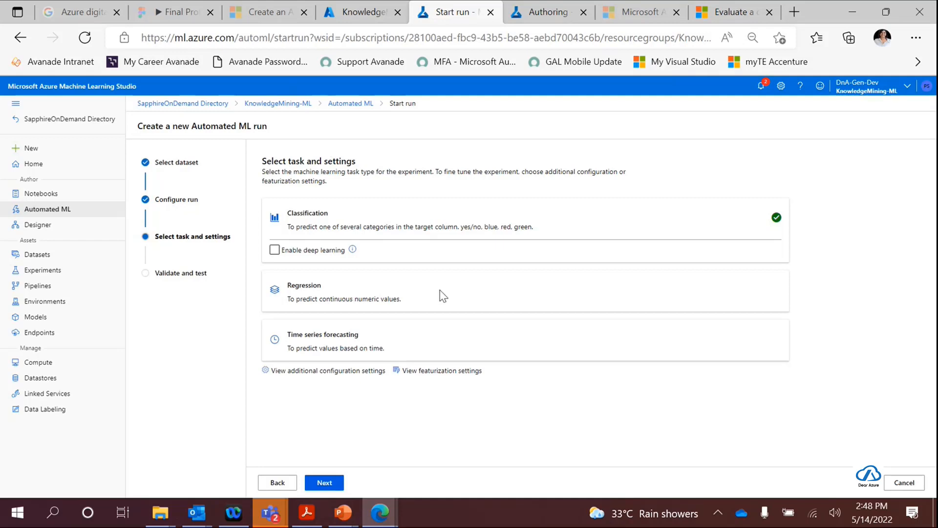
- Choose the Regression task and review the list of models that can be blocked in its additional configuration settings
{"action": "left_click", "coordinate": [674, 292]}
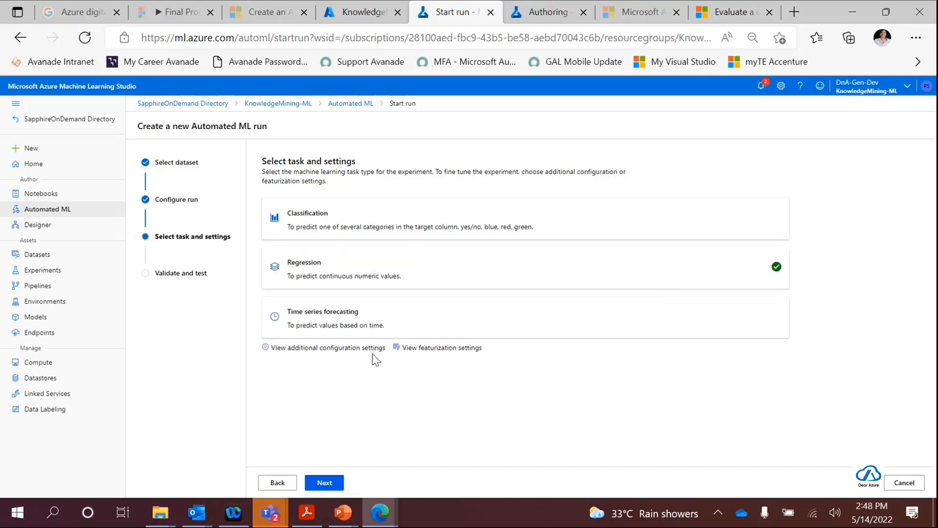
{"action": "left_click", "coordinate": [317, 348]}
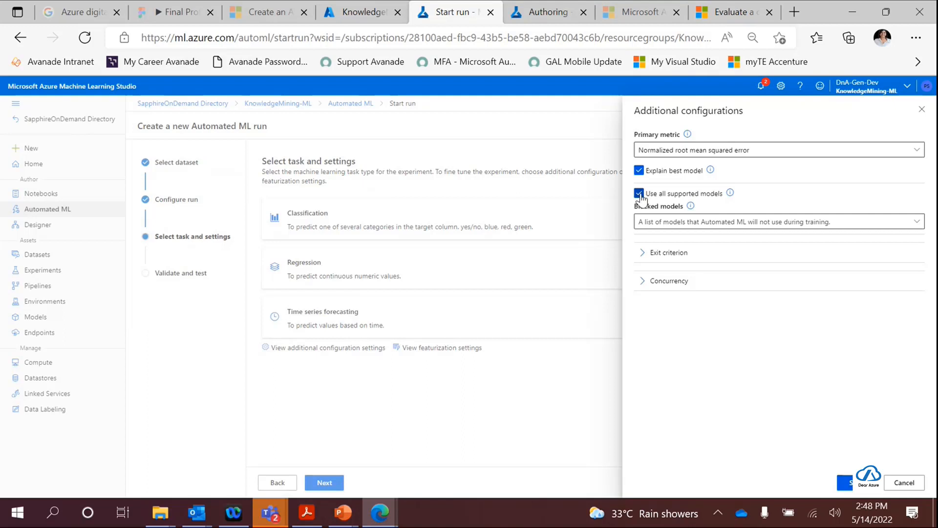
{"action": "left_click", "coordinate": [919, 226]}
{"action": "scroll", "coordinate": [724, 284], "scroll_direction": "down", "scroll_amount": 1}
{"action": "scroll", "coordinate": [723, 283], "scroll_direction": "up", "scroll_amount": 1}
{"action": "scroll", "coordinate": [723, 284], "scroll_direction": "down", "scroll_amount": 1}
{"action": "scroll", "coordinate": [723, 294], "scroll_direction": "up", "scroll_amount": 1}
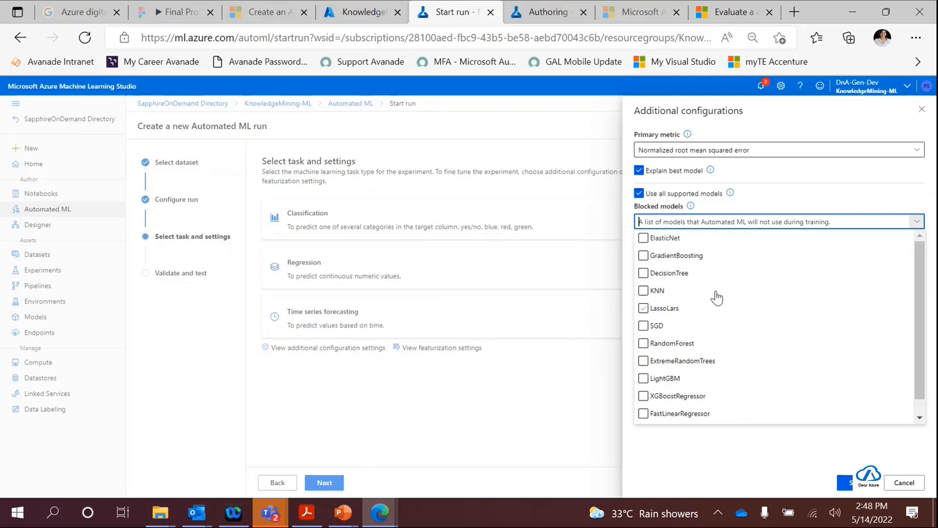
- Turn off the use of all supported models and allow only RandomForest, LightGBM and XGBoostRegressor
{"action": "left_click", "coordinate": [639, 193]}
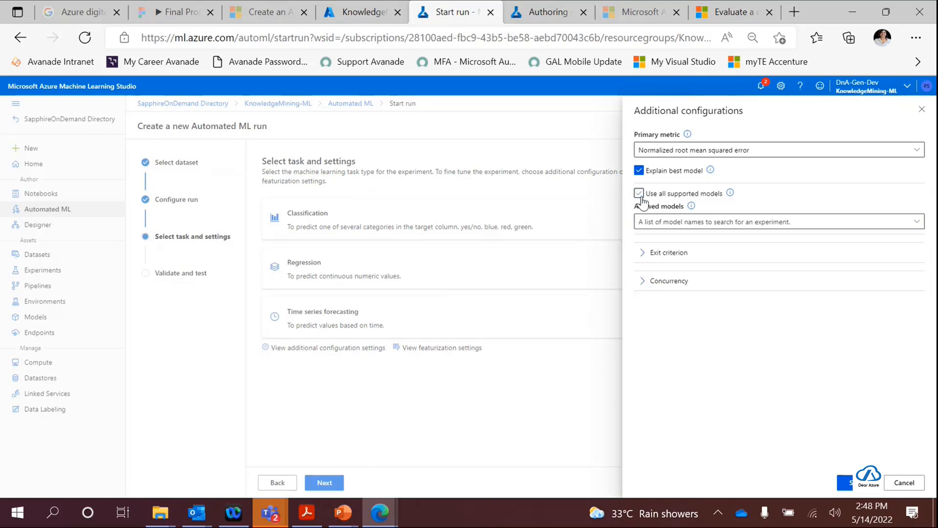
{"action": "left_click", "coordinate": [818, 221]}
{"action": "left_click", "coordinate": [644, 344]}
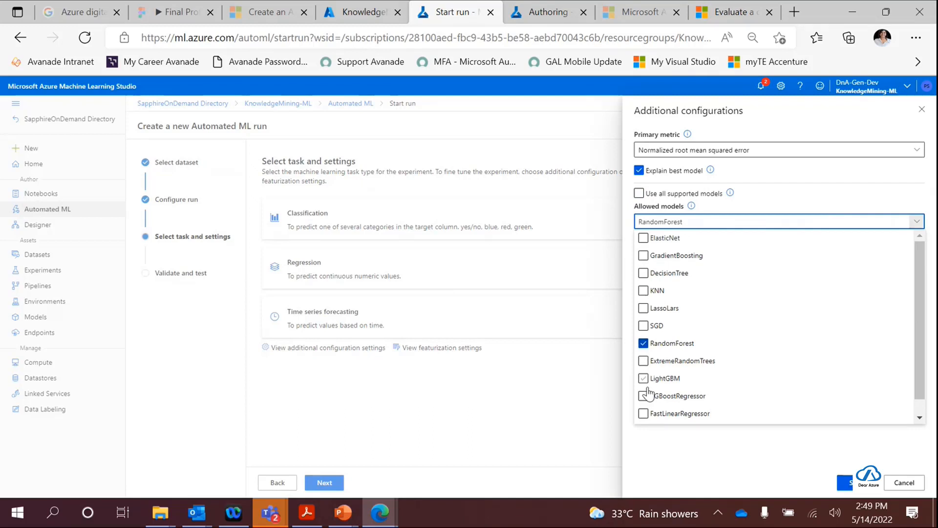
{"action": "left_click", "coordinate": [644, 344]}
{"action": "scroll", "coordinate": [647, 362], "scroll_direction": "down", "scroll_amount": 1}
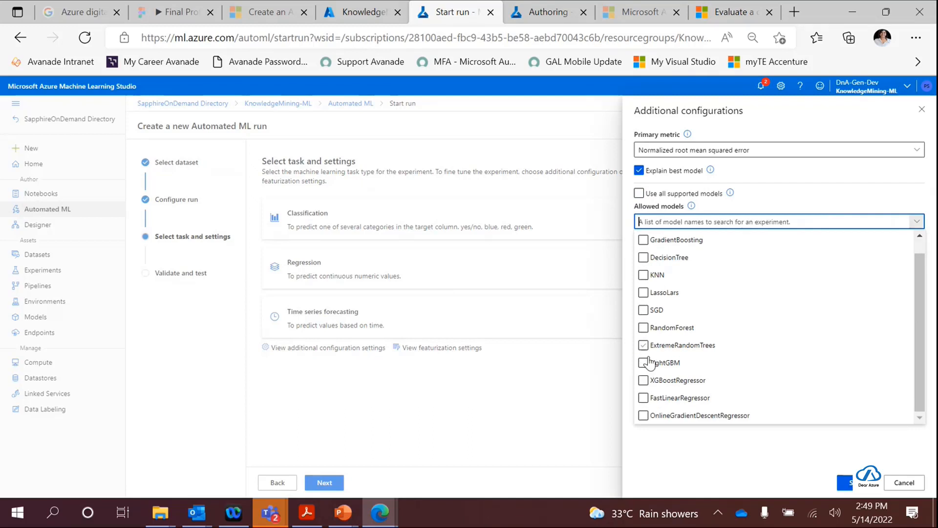
{"action": "left_click", "coordinate": [652, 365]}
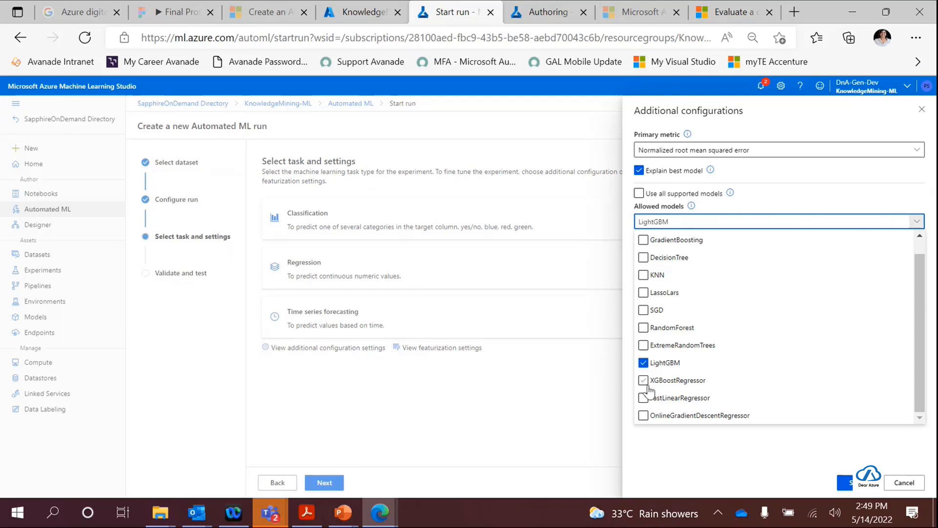
{"action": "left_click", "coordinate": [644, 330]}
{"action": "left_click", "coordinate": [643, 381]}
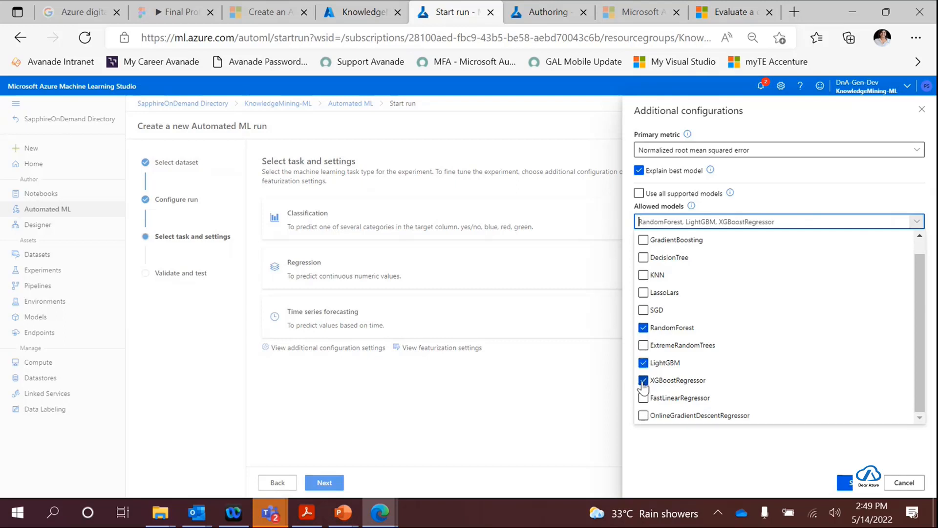
{"action": "left_click", "coordinate": [686, 470]}
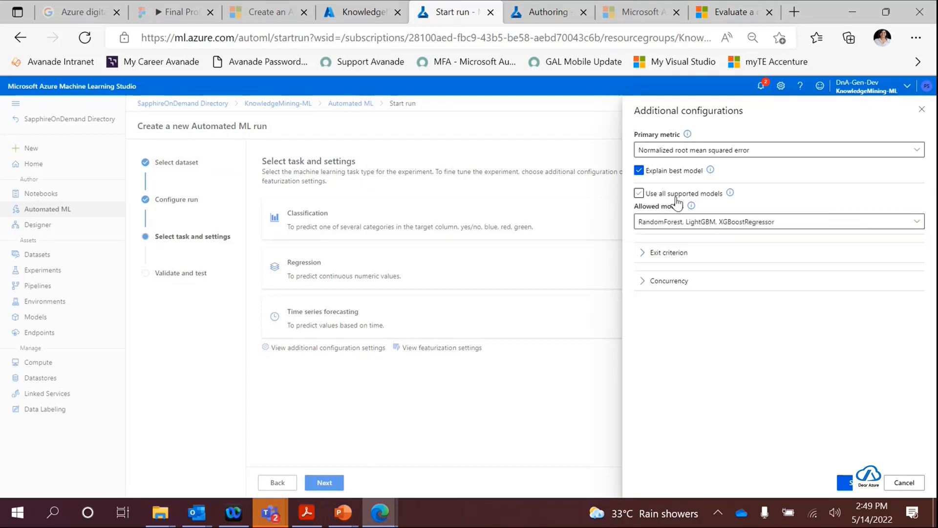
- Set the exit criterion to 0.5 training job hours with a metric score threshold, and save the additional configurations
{"action": "left_click", "coordinate": [677, 254]}
{"action": "double_click", "coordinate": [807, 270]}
{"action": "type", "text": "0.5"}
{"action": "left_click", "coordinate": [834, 294]}
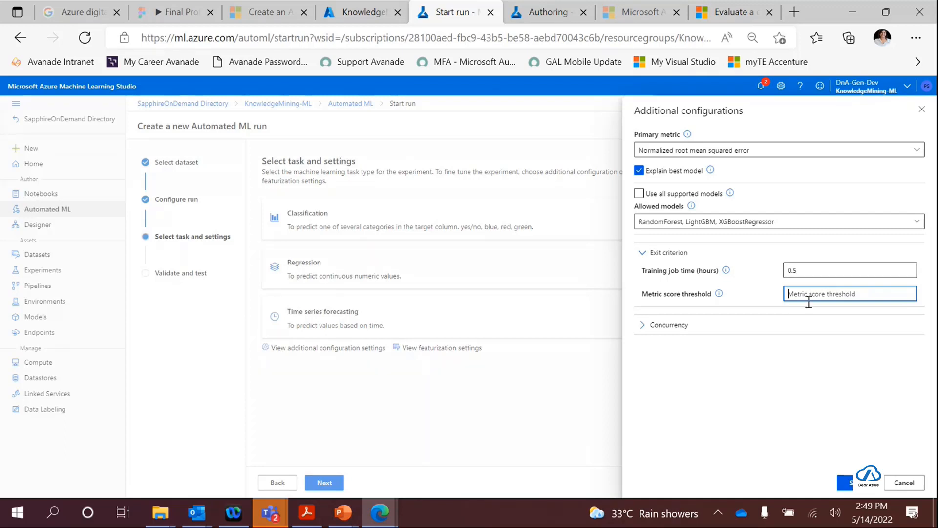
{"action": "type", "text": "0.085"}
{"action": "left_click", "coordinate": [844, 482]}
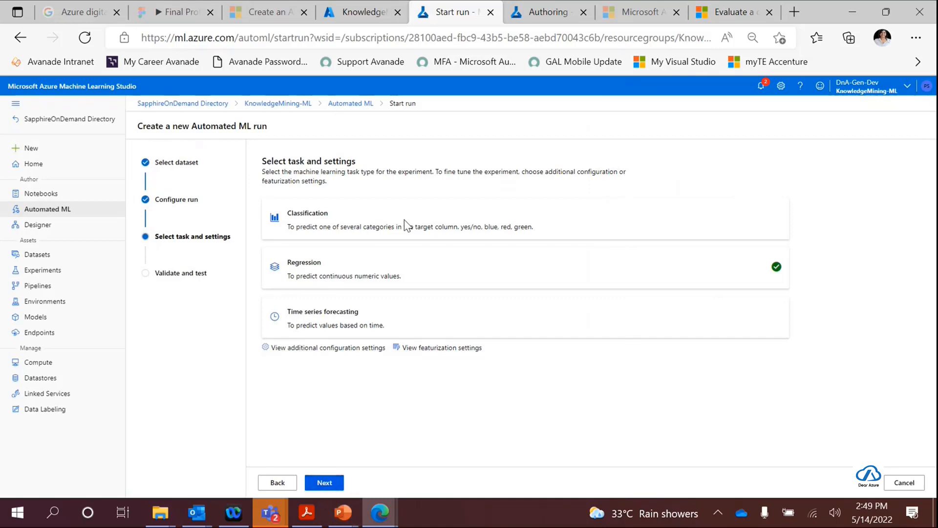
- Review the featurization settings for the dataset's columns, including feature types and imputation, and close them without saving
{"action": "left_click", "coordinate": [443, 348]}
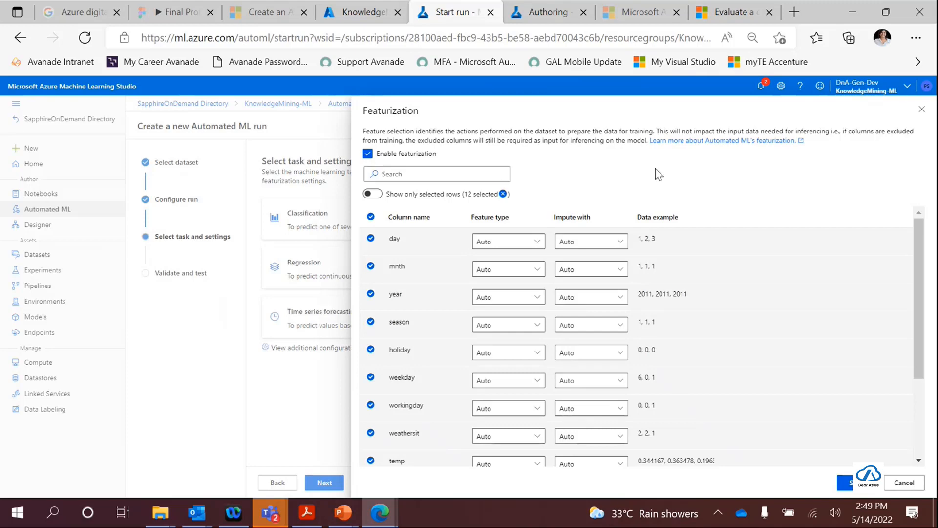
{"action": "left_click_drag", "start_coordinate": [914, 256], "coordinate": [914, 313]}
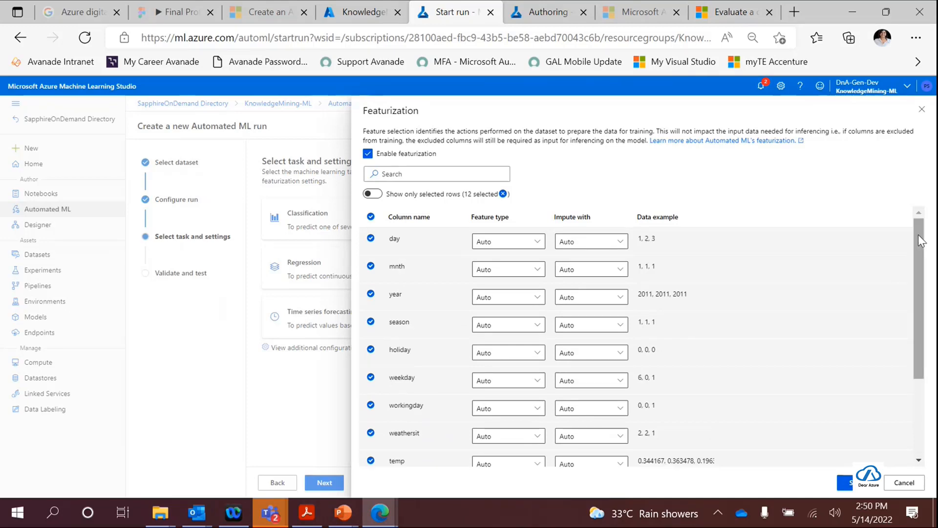
{"action": "left_click_drag", "start_coordinate": [919, 235], "coordinate": [906, 398]}
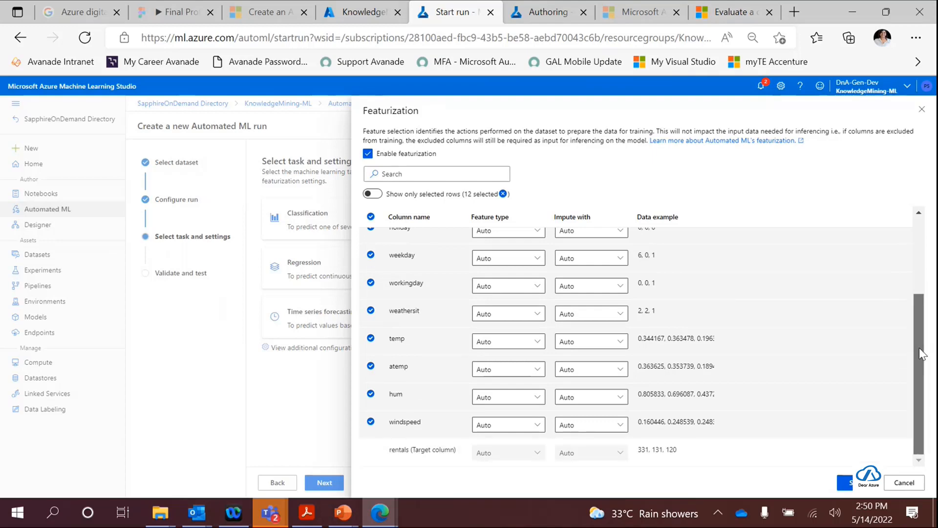
{"action": "left_click_drag", "start_coordinate": [920, 350], "coordinate": [924, 268]}
{"action": "scroll", "coordinate": [435, 348], "scroll_direction": "down", "scroll_amount": 3}
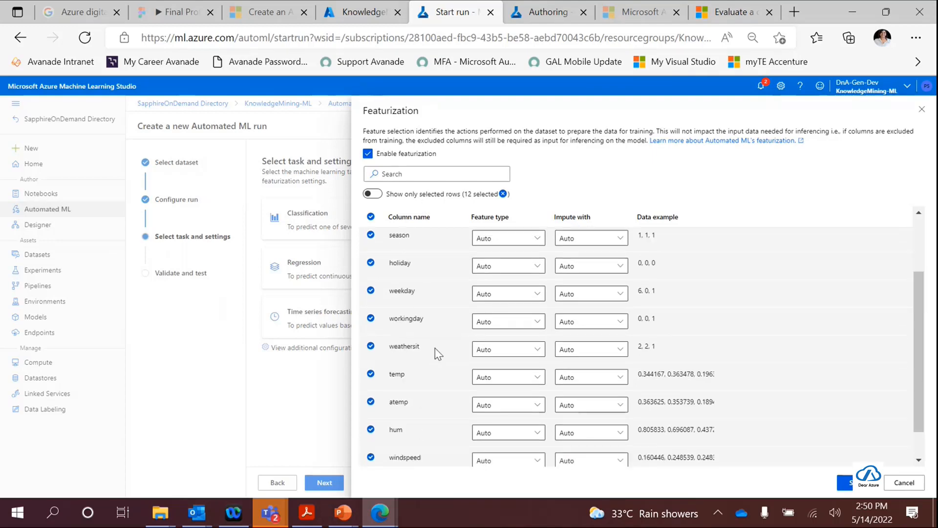
{"action": "scroll", "coordinate": [432, 357], "scroll_direction": "up", "scroll_amount": 3}
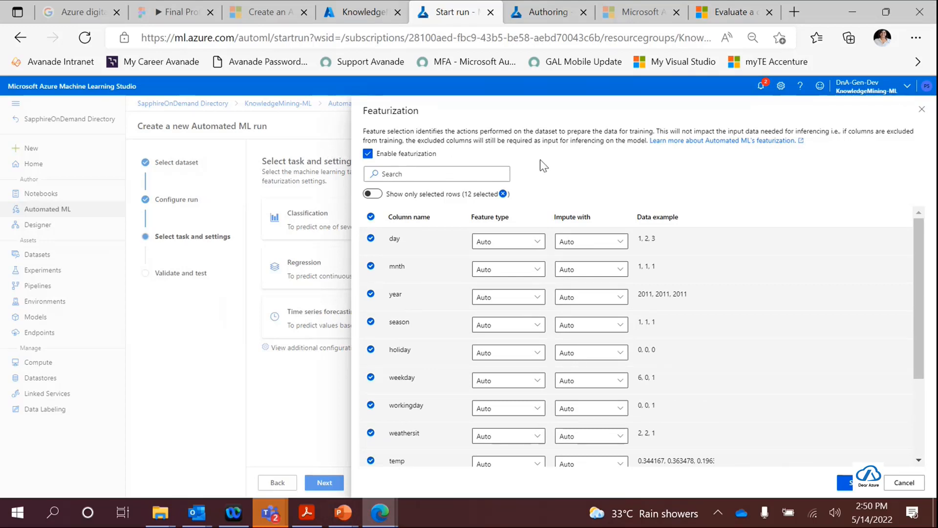
{"action": "left_click", "coordinate": [897, 487]}
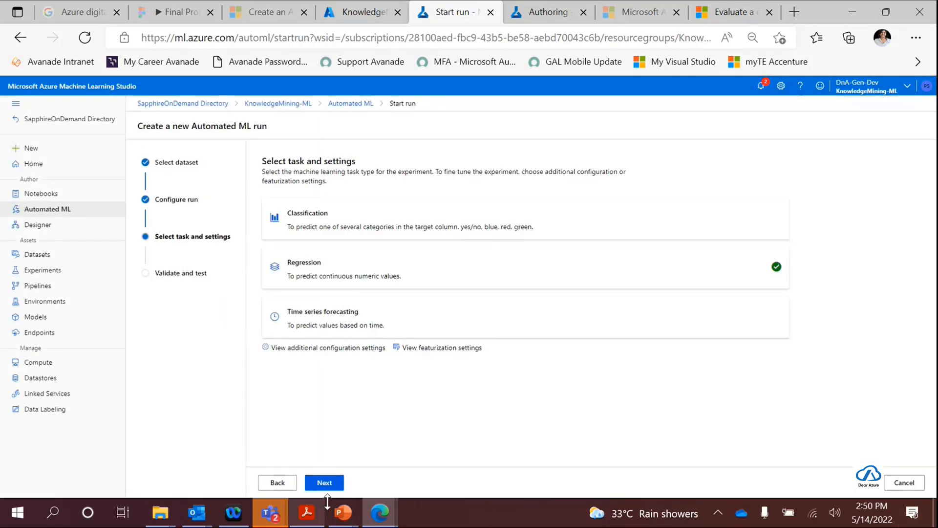
- Keep the Auto validation type without a test dataset, submit the Automated ML run, and refresh its details
{"action": "left_click", "coordinate": [327, 482]}
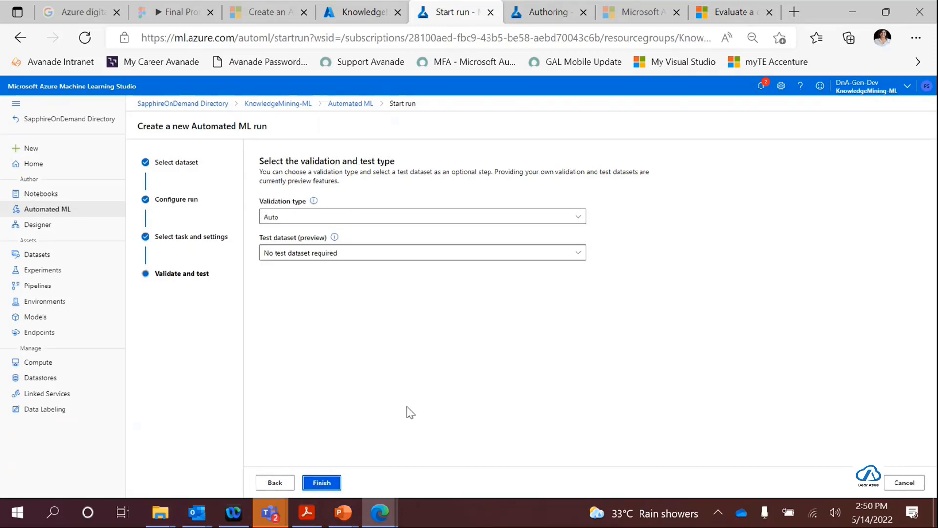
{"action": "left_click", "coordinate": [330, 481]}
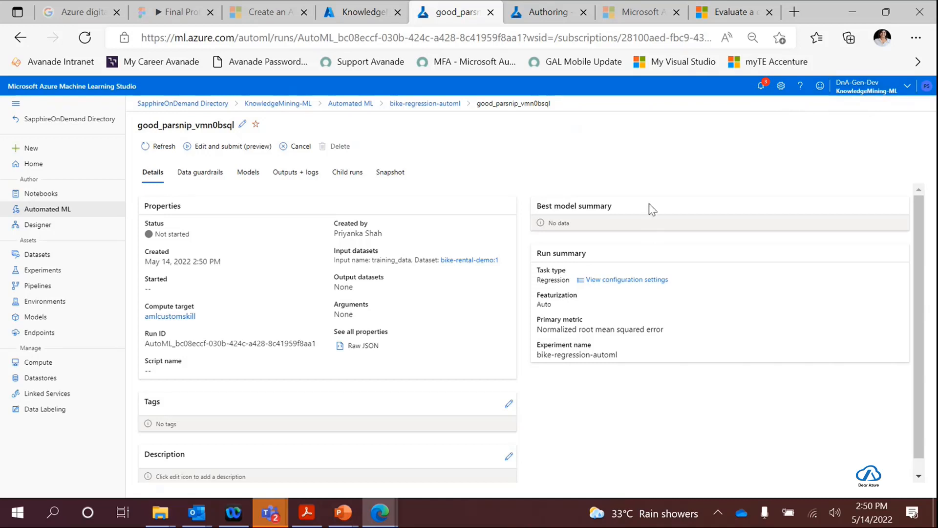
{"action": "left_click", "coordinate": [160, 147]}
- Highlight the new run's name on its details page, and look through the refreshed Experiments list
{"action": "left_click_drag", "start_coordinate": [137, 126], "coordinate": [234, 127]}
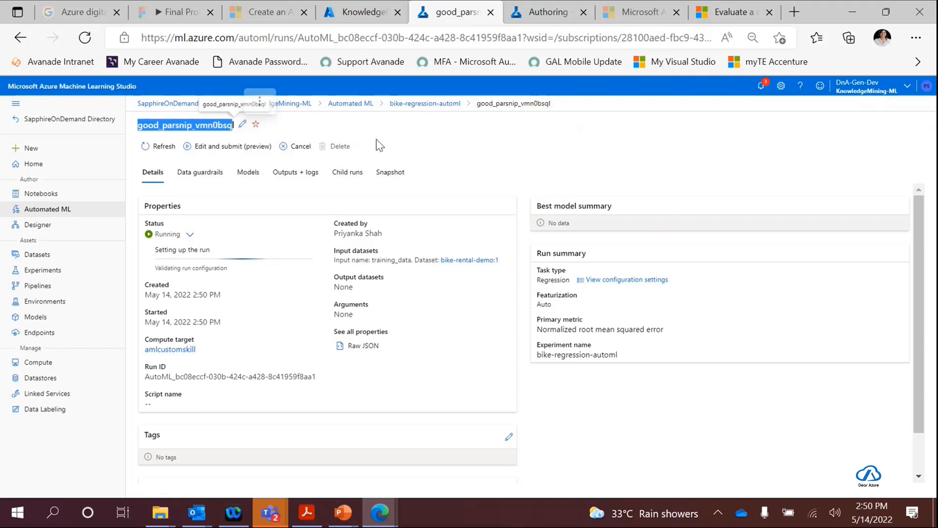
{"action": "left_click", "coordinate": [146, 132]}
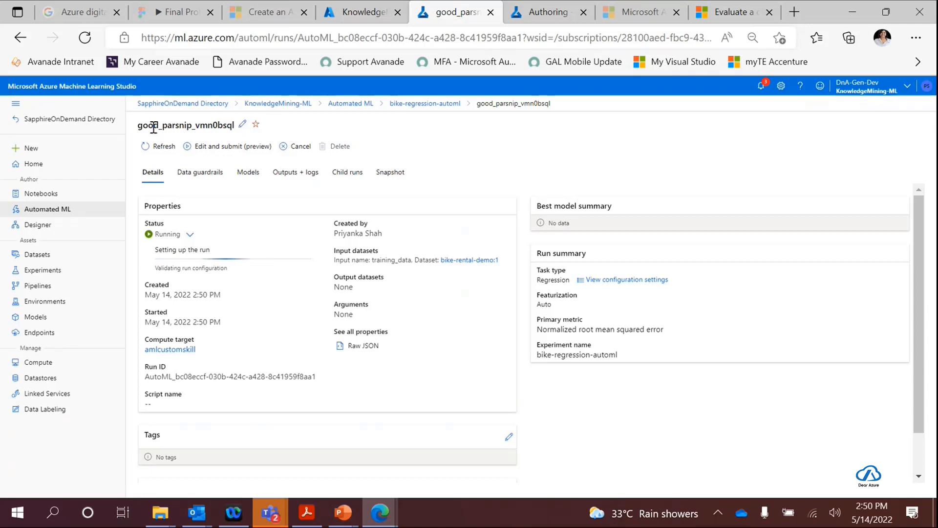
{"action": "left_click_drag", "start_coordinate": [138, 126], "coordinate": [235, 128]}
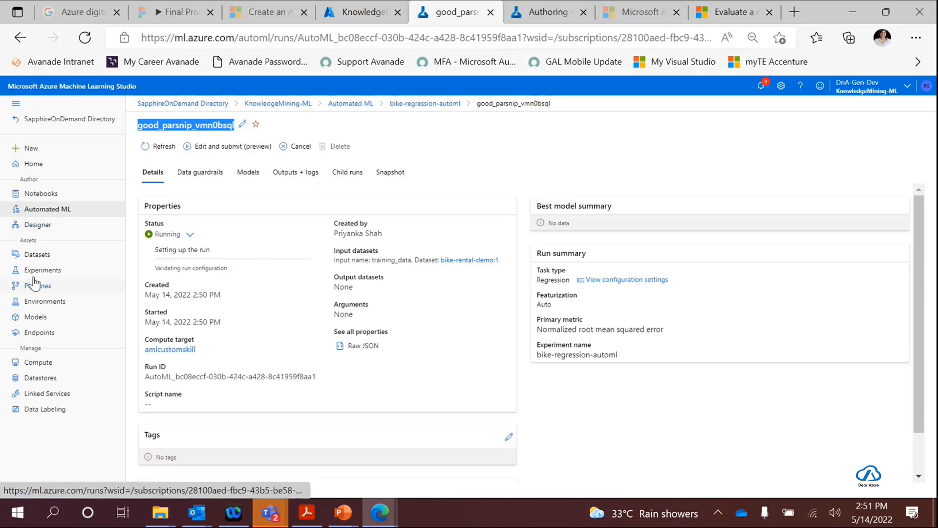
{"action": "left_click", "coordinate": [33, 272]}
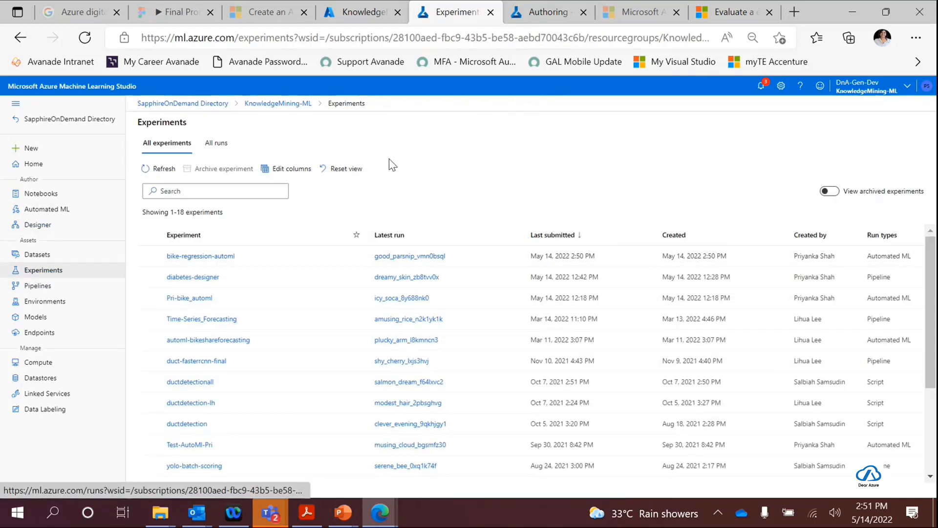
{"action": "left_click", "coordinate": [158, 171]}
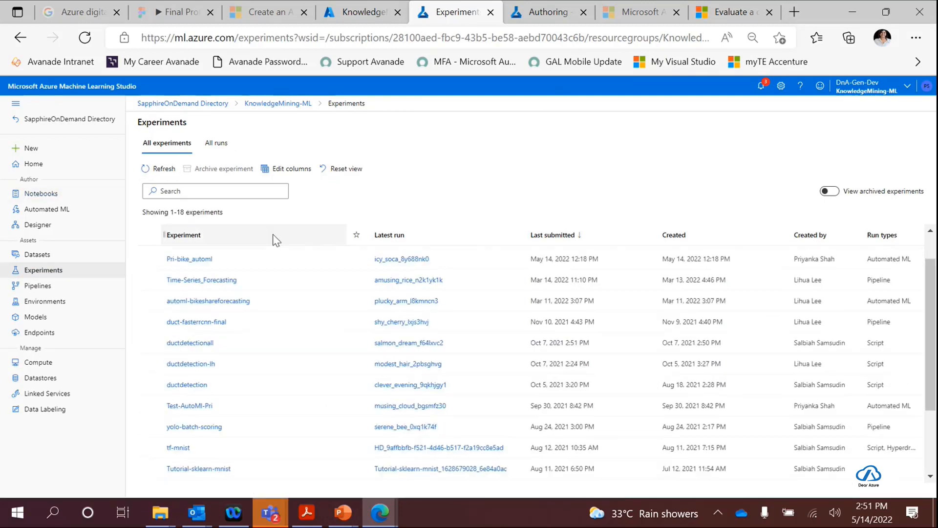
- Look through the experiments list, view the archived experiments, and return to the active ones
{"action": "scroll", "coordinate": [184, 271], "scroll_direction": "down", "scroll_amount": 2}
{"action": "scroll", "coordinate": [203, 426], "scroll_direction": "down", "scroll_amount": 2}
{"action": "scroll", "coordinate": [205, 429], "scroll_direction": "up", "scroll_amount": 5}
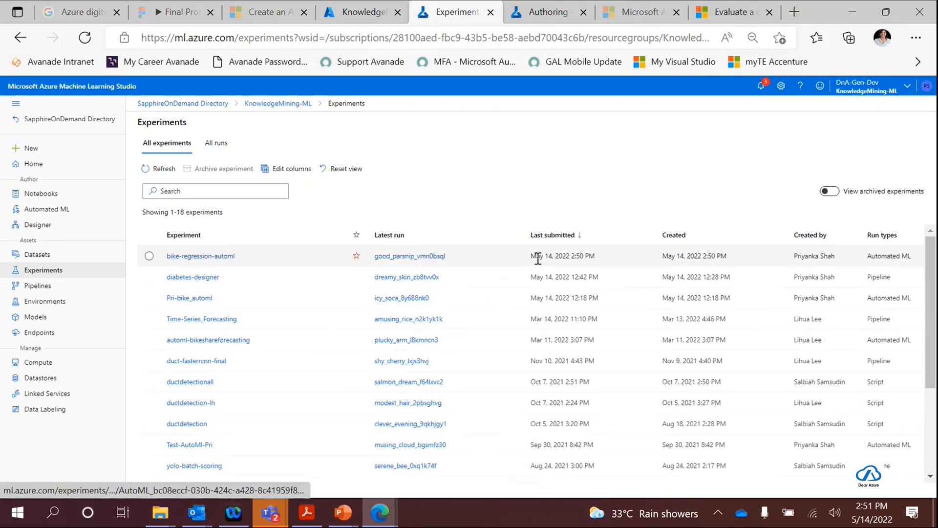
{"action": "left_click", "coordinate": [826, 192]}
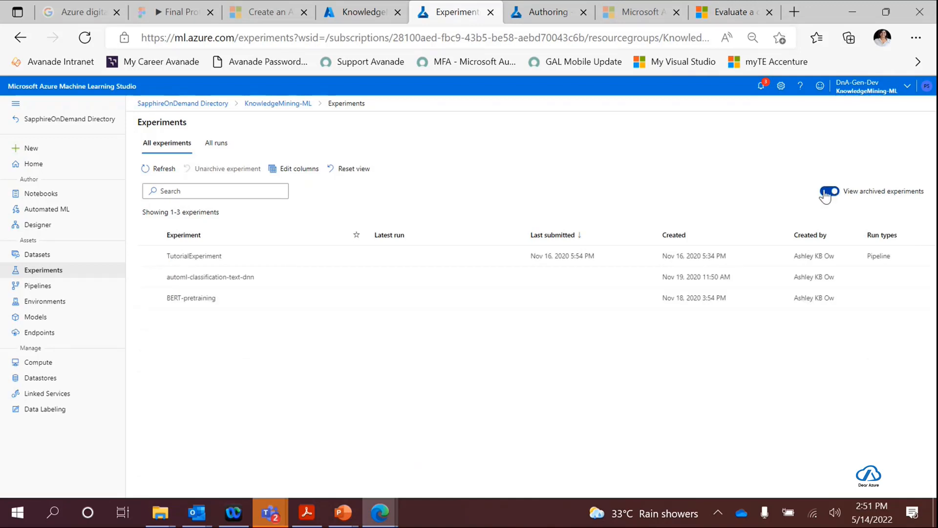
{"action": "left_click", "coordinate": [828, 191]}
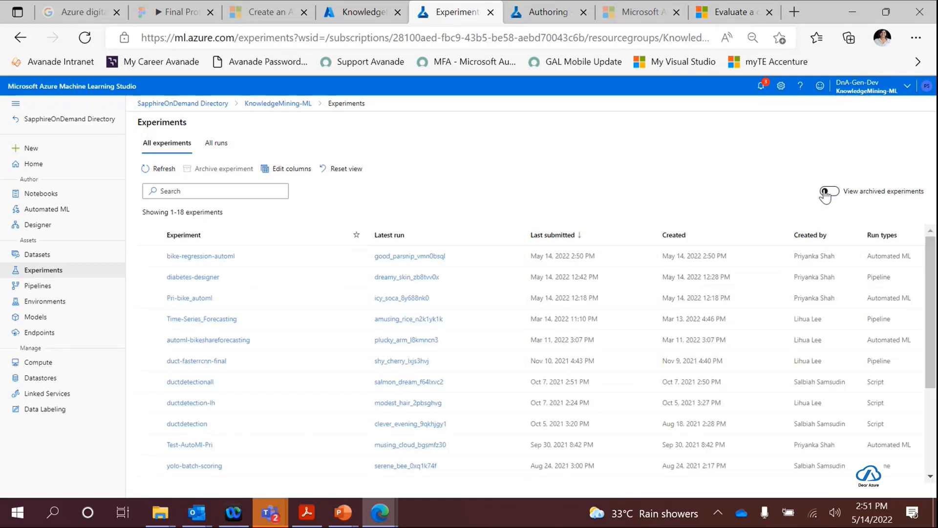
- Open the completed run of the Pri-bike_automl experiment and review its best model's hyperparameters, highlighting min_data_in_leaf and MaxAbsScaler
{"action": "left_click", "coordinate": [182, 299]}
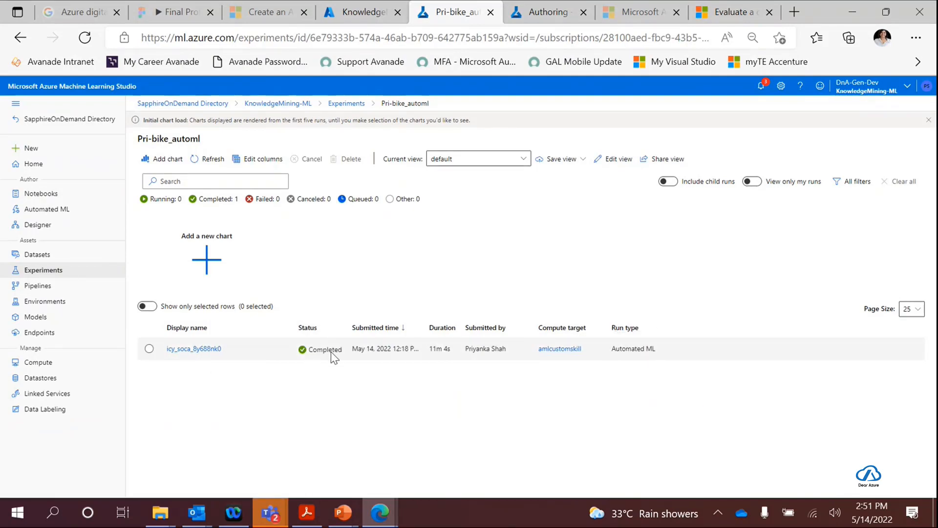
{"action": "left_click", "coordinate": [175, 349]}
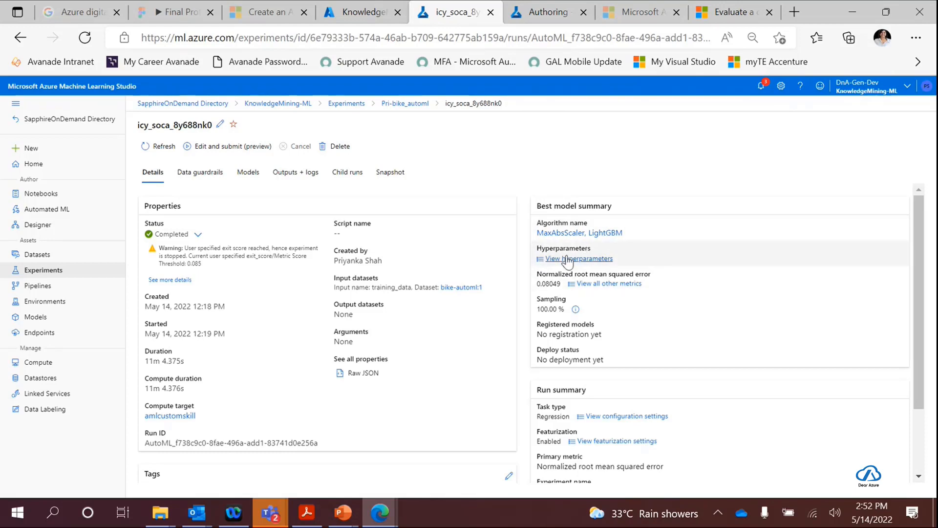
{"action": "left_click", "coordinate": [539, 261]}
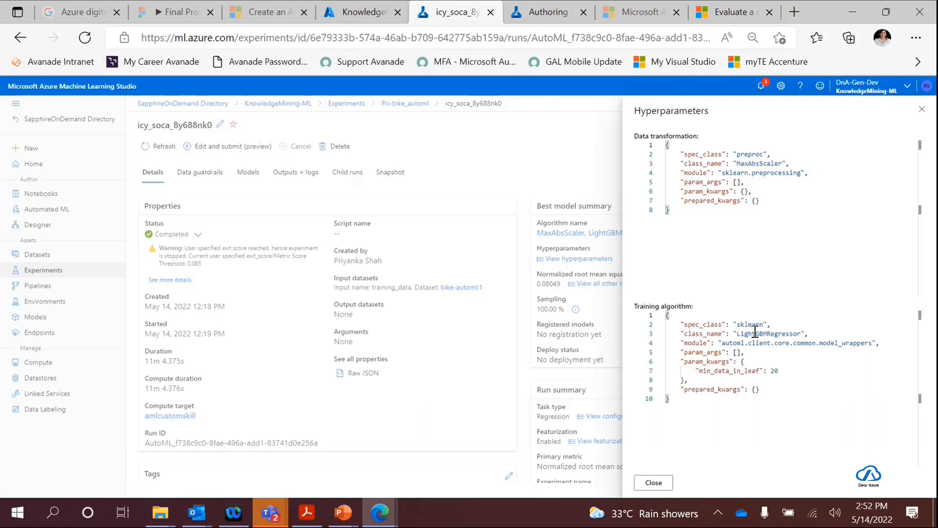
{"action": "left_click_drag", "start_coordinate": [698, 371], "coordinate": [761, 371]}
{"action": "left_click", "coordinate": [776, 370]}
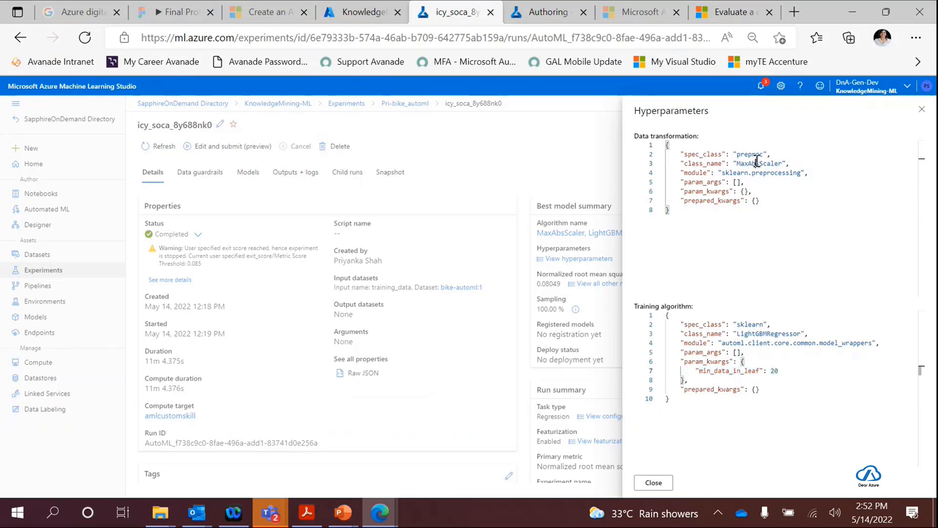
{"action": "double_click", "coordinate": [757, 163]}
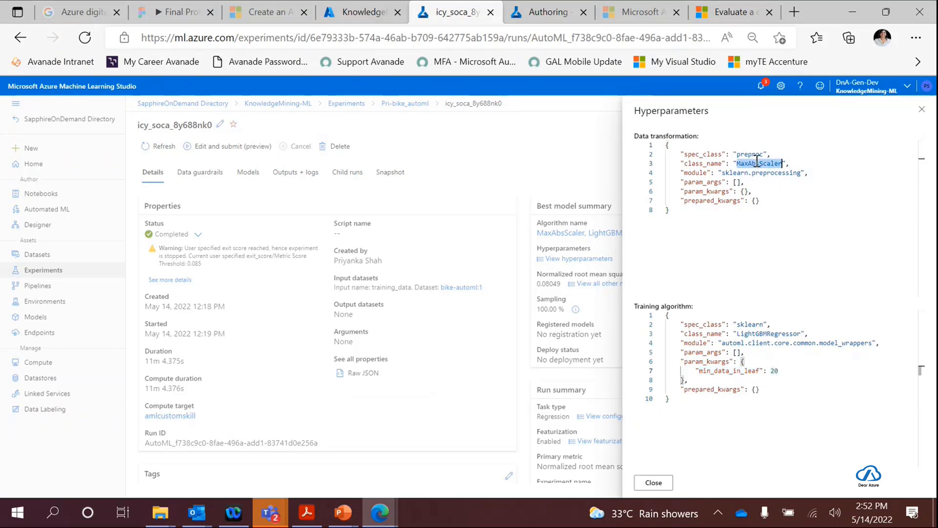
{"action": "left_click", "coordinate": [654, 482]}
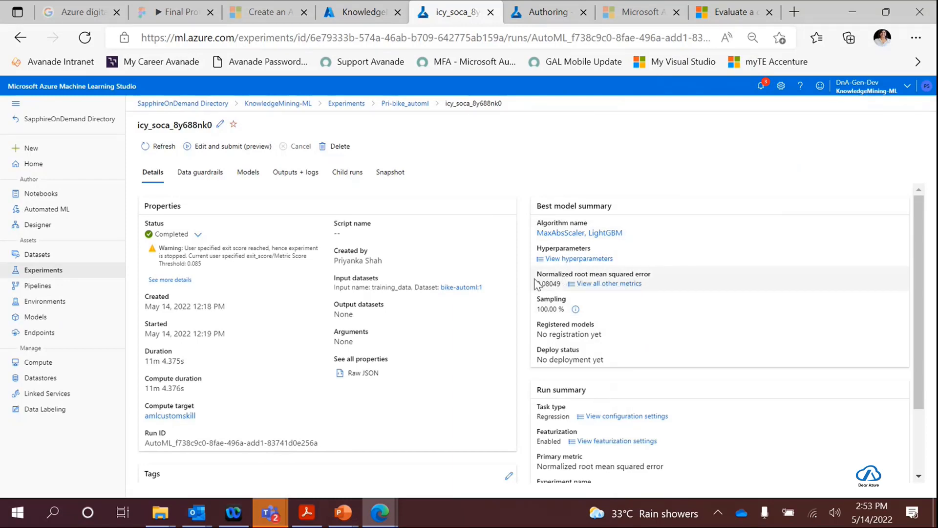
- View all other metrics of the run's best model
{"action": "left_click", "coordinate": [610, 285]}
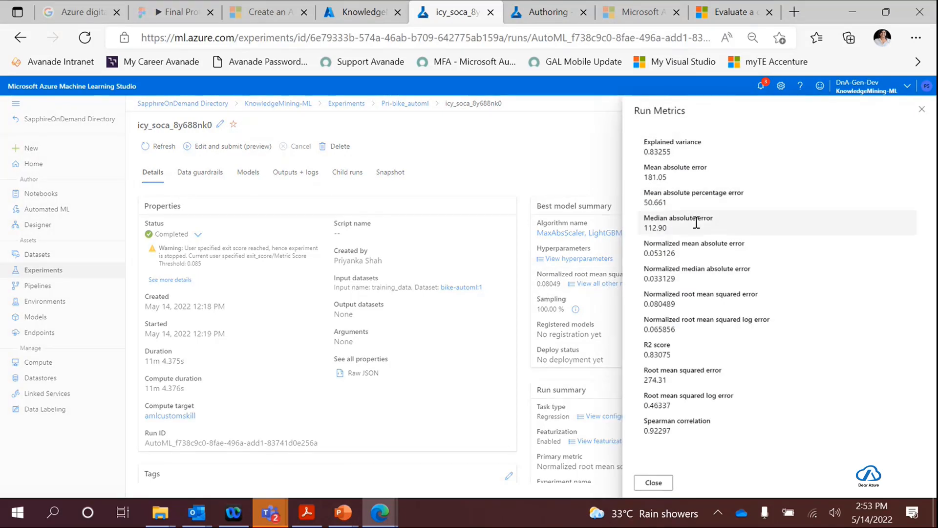
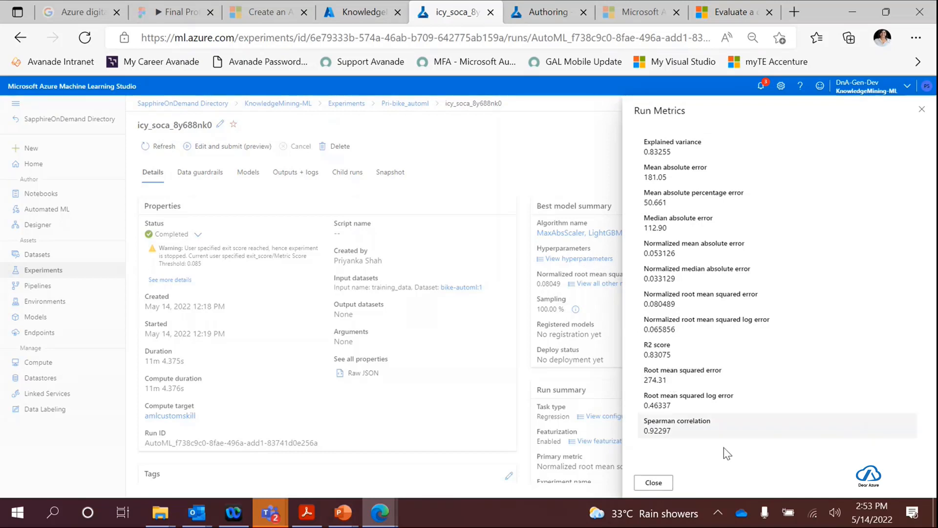
- Open the explanation of the MaxAbsScaler, LightGBM model from the run's models and examine the aggregate feature importance chart
{"action": "left_click", "coordinate": [644, 482]}
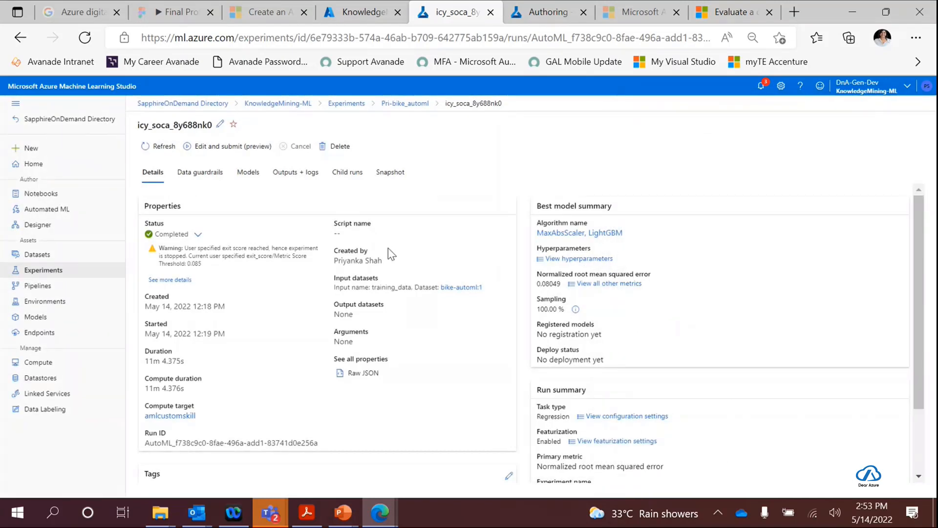
{"action": "left_click", "coordinate": [247, 176]}
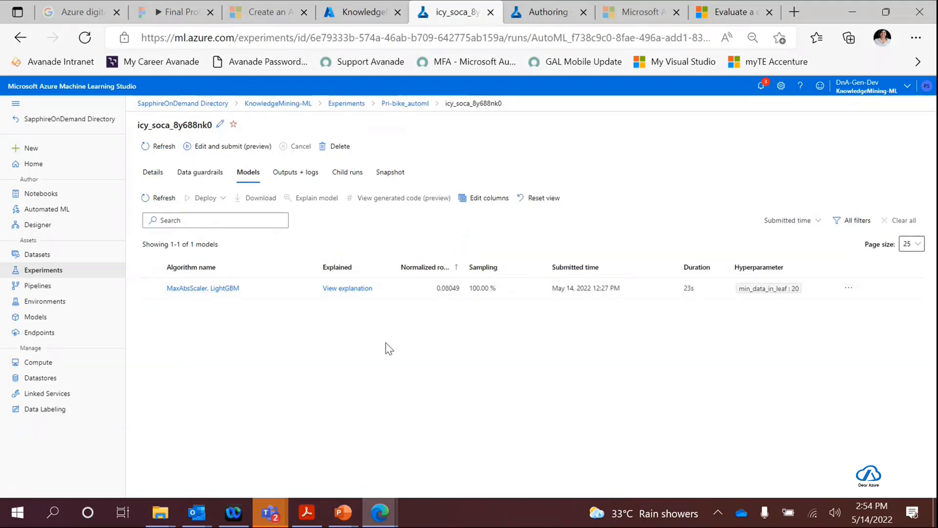
{"action": "left_click", "coordinate": [346, 288]}
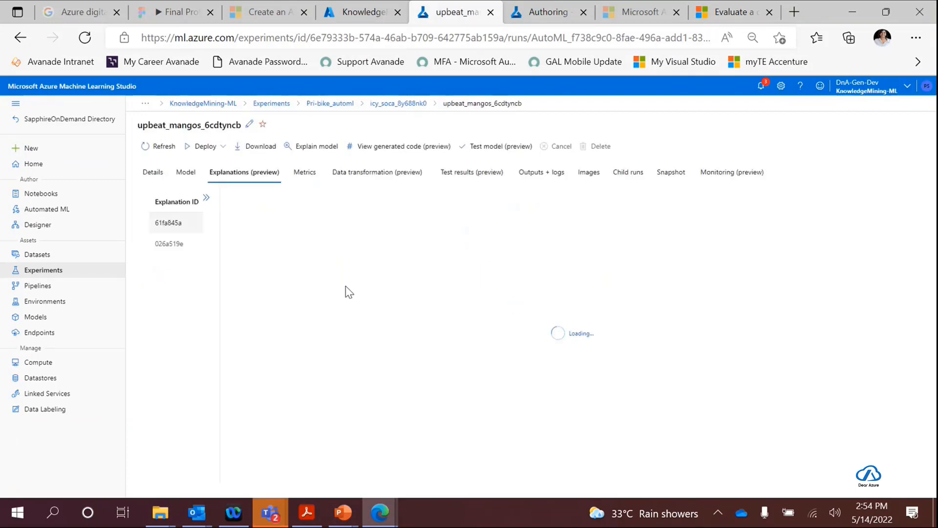
{"action": "mouse_move", "coordinate": [457, 352]}
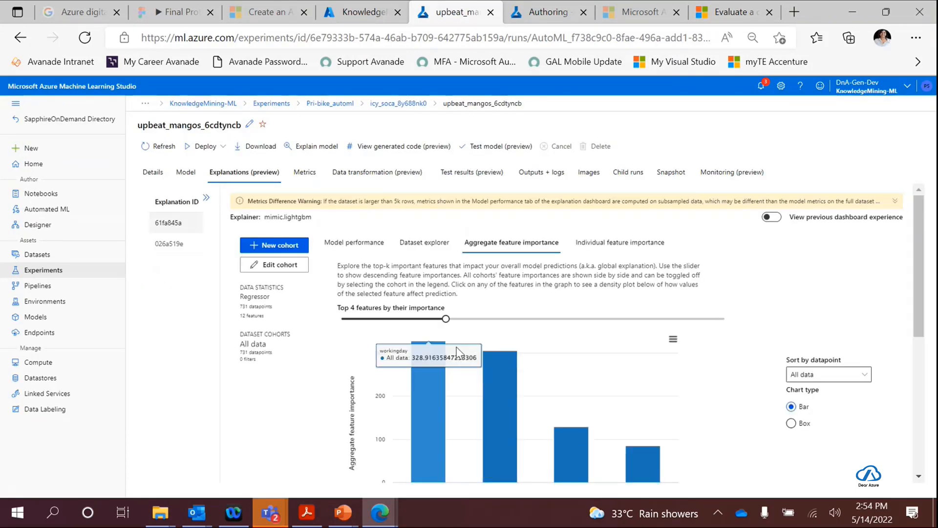
{"action": "left_click_drag", "start_coordinate": [918, 245], "coordinate": [915, 272]}
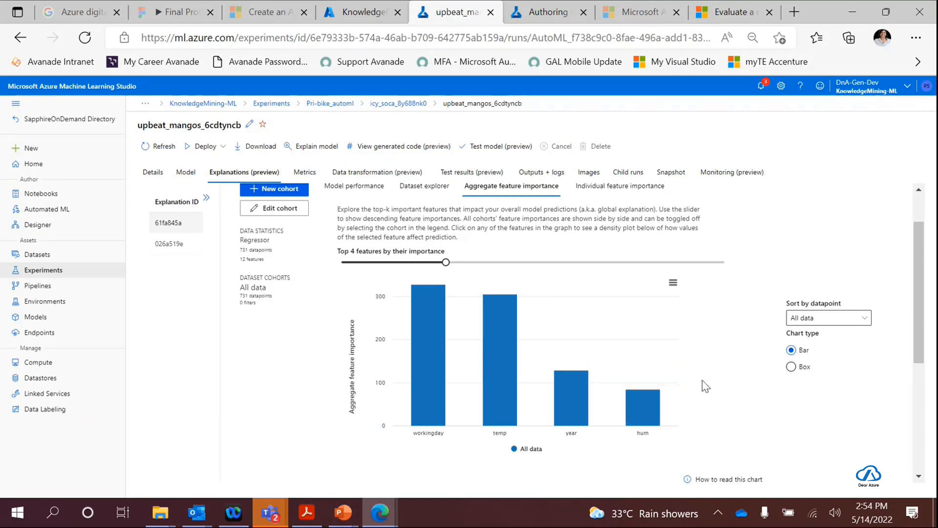
{"action": "mouse_move", "coordinate": [639, 414]}
- View the explanation's model performance, and look through the aggregate plots in the dataset explorer
{"action": "left_click", "coordinate": [335, 191]}
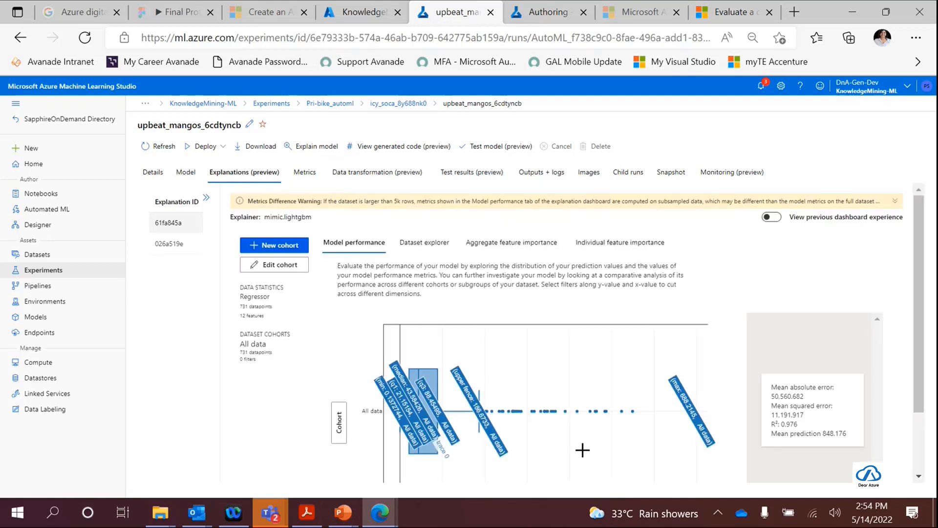
{"action": "left_click", "coordinate": [423, 244]}
{"action": "mouse_move", "coordinate": [423, 409]}
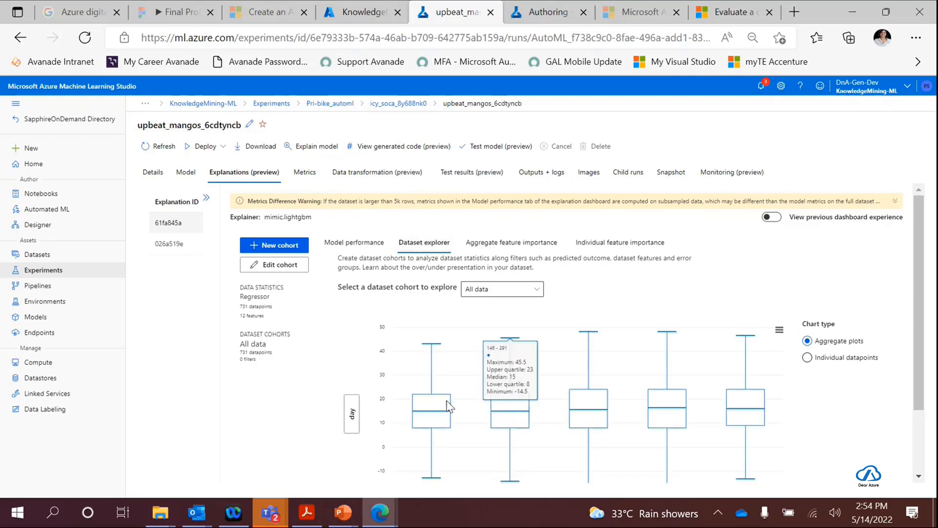
{"action": "scroll", "coordinate": [440, 411], "scroll_direction": "down", "scroll_amount": 2}
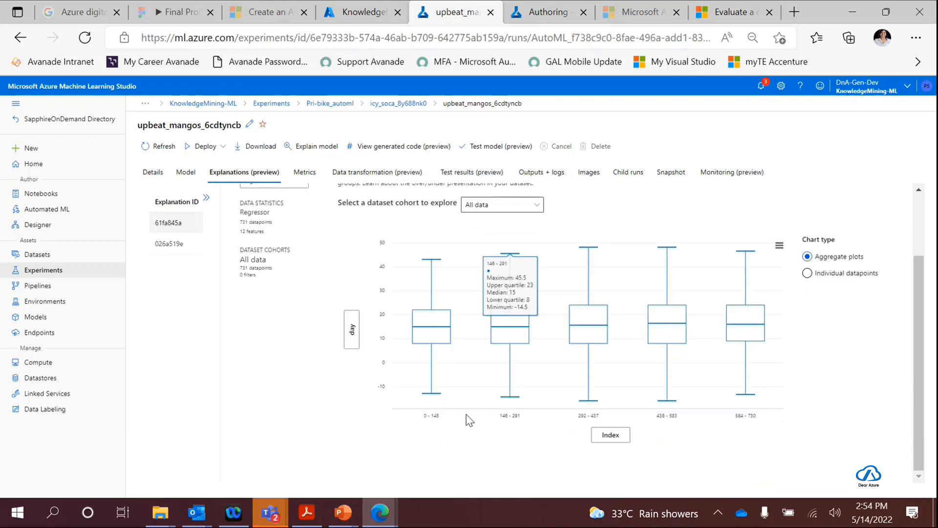
{"action": "scroll", "coordinate": [469, 420], "scroll_direction": "up", "scroll_amount": 1}
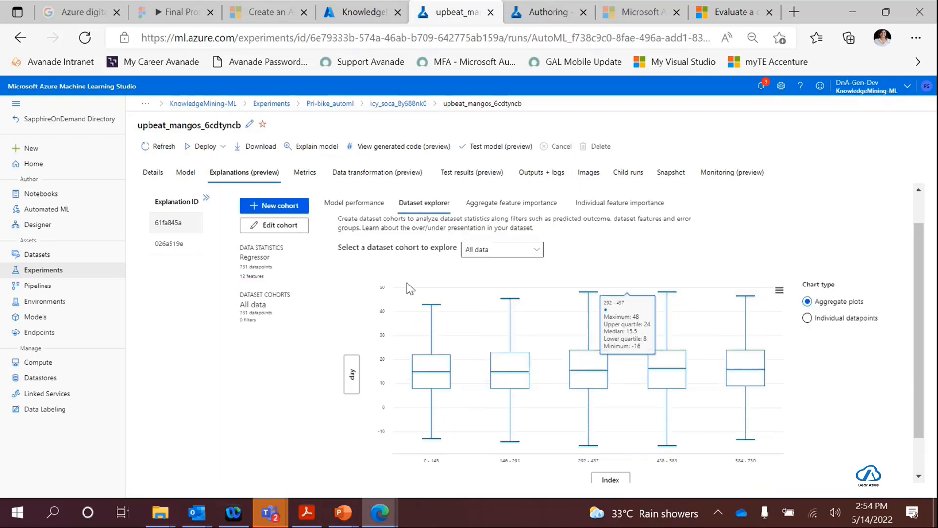
- Check the dataset cohort choices in the dataset explorer and show the chart as individual datapoints
{"action": "left_click", "coordinate": [521, 251]}
{"action": "left_click", "coordinate": [532, 249]}
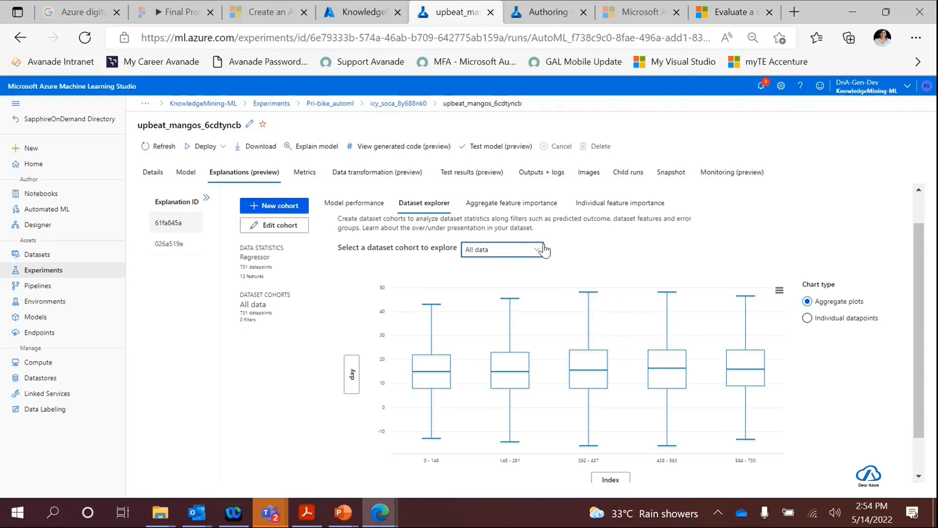
{"action": "left_click", "coordinate": [809, 274]}
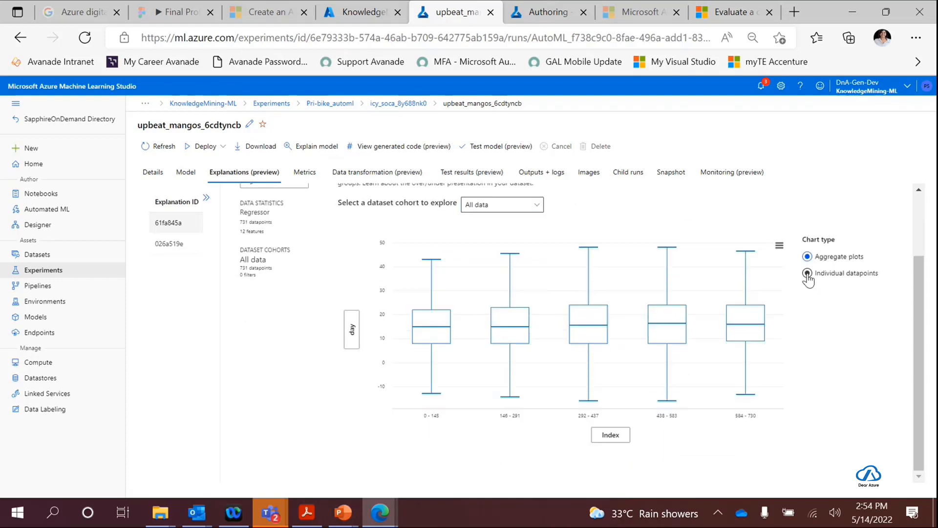
{"action": "scroll", "coordinate": [808, 303], "scroll_direction": "down", "scroll_amount": 2}
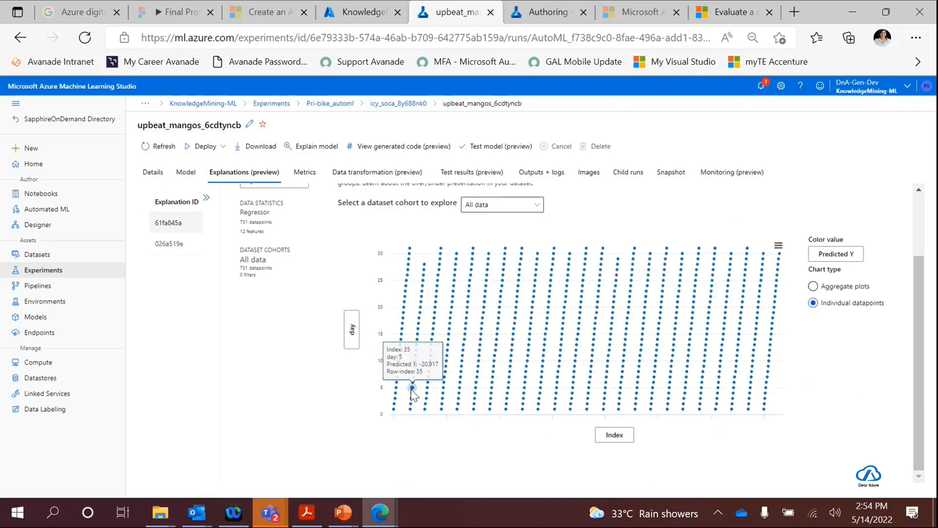
{"action": "scroll", "coordinate": [802, 355], "scroll_direction": "up", "scroll_amount": 2}
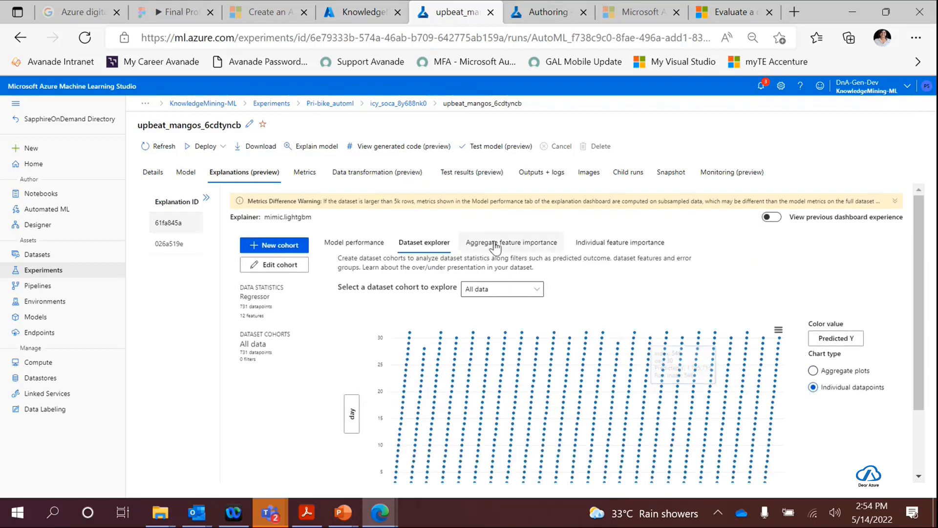
- Return to aggregate feature importance, check its sorting options, and compare the box chart with the bar chart
{"action": "left_click", "coordinate": [486, 249]}
{"action": "left_click", "coordinate": [855, 376]}
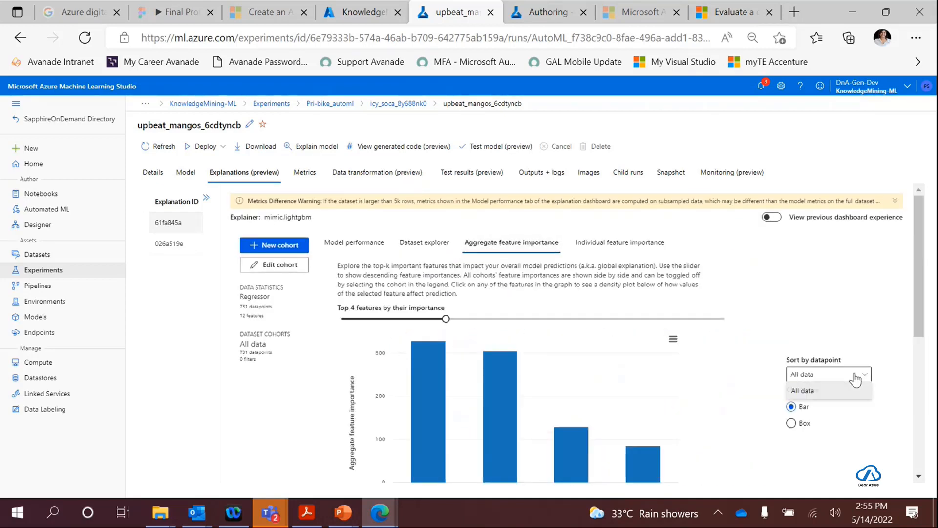
{"action": "left_click", "coordinate": [790, 423]}
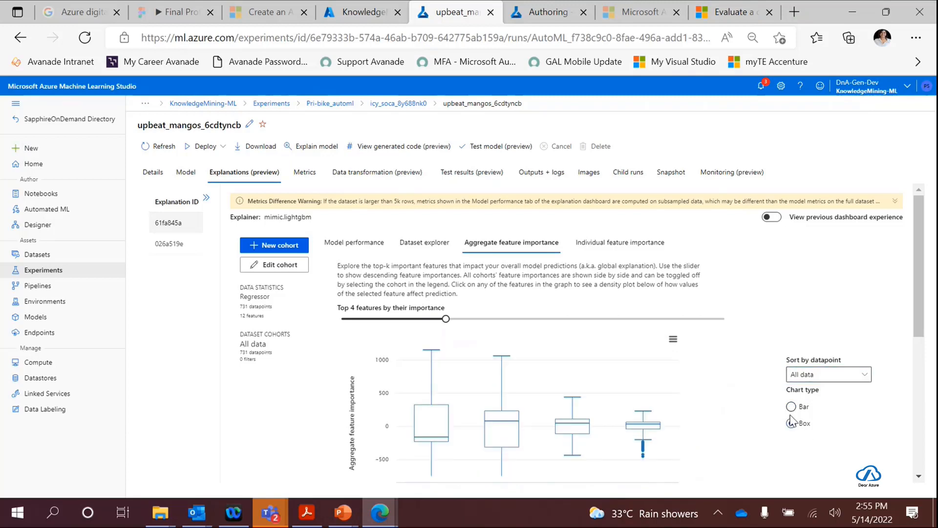
{"action": "left_click", "coordinate": [790, 406]}
{"action": "scroll", "coordinate": [822, 399], "scroll_direction": "down", "scroll_amount": 5}
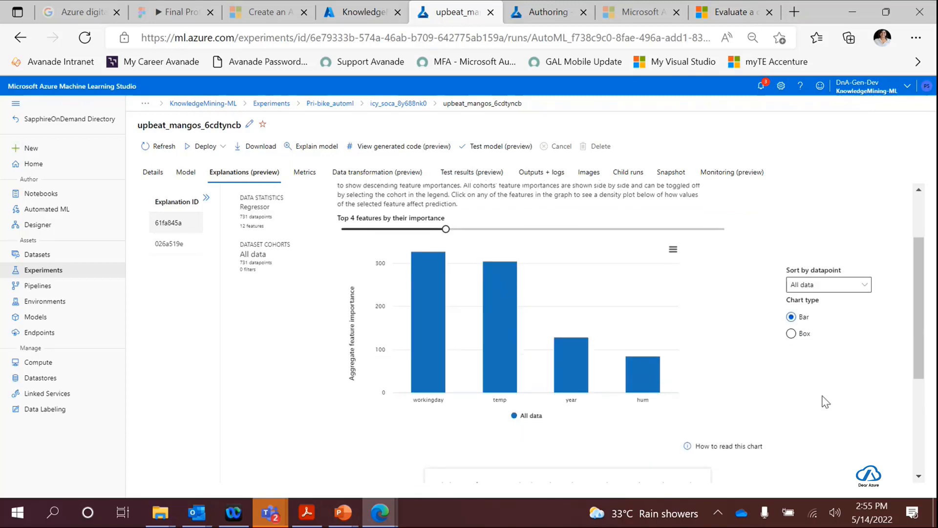
- Show the dependence plot for the day feature and examine it alongside the aggregate importance bars
{"action": "left_click", "coordinate": [874, 369]}
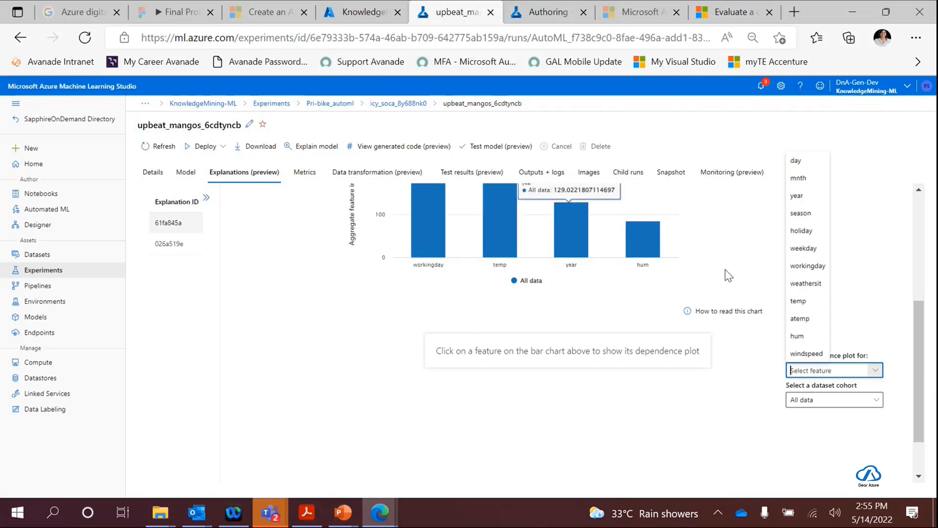
{"action": "left_click", "coordinate": [810, 162]}
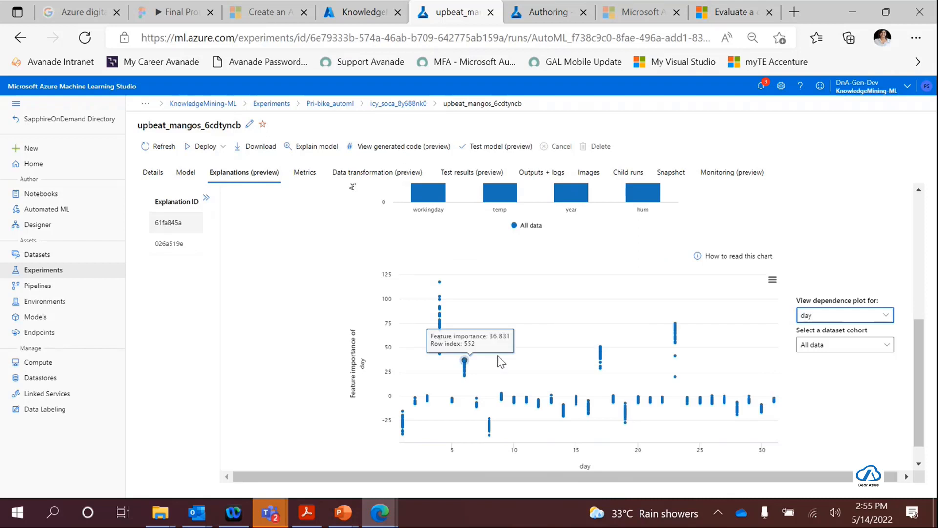
{"action": "scroll", "coordinate": [729, 349], "scroll_direction": "down", "scroll_amount": 1}
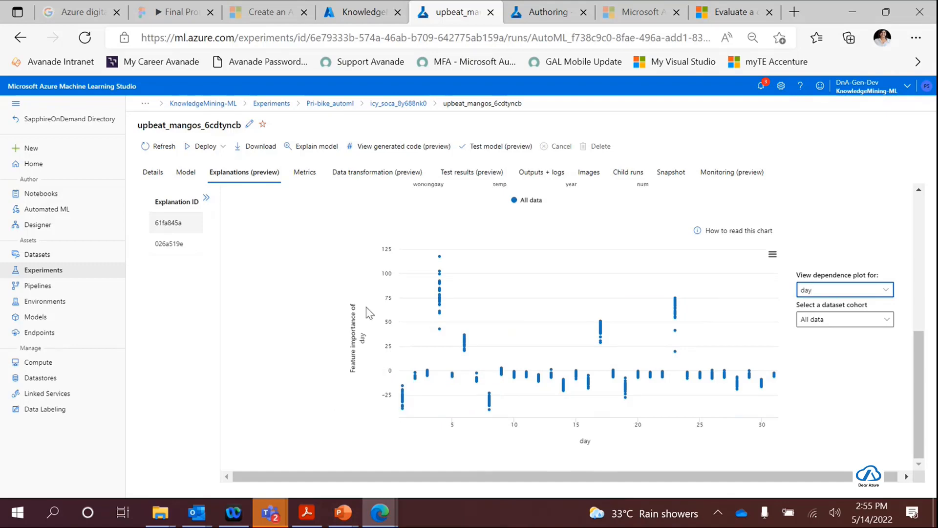
{"action": "scroll", "coordinate": [367, 358], "scroll_direction": "up", "scroll_amount": 1}
{"action": "scroll", "coordinate": [368, 358], "scroll_direction": "up", "scroll_amount": 1}
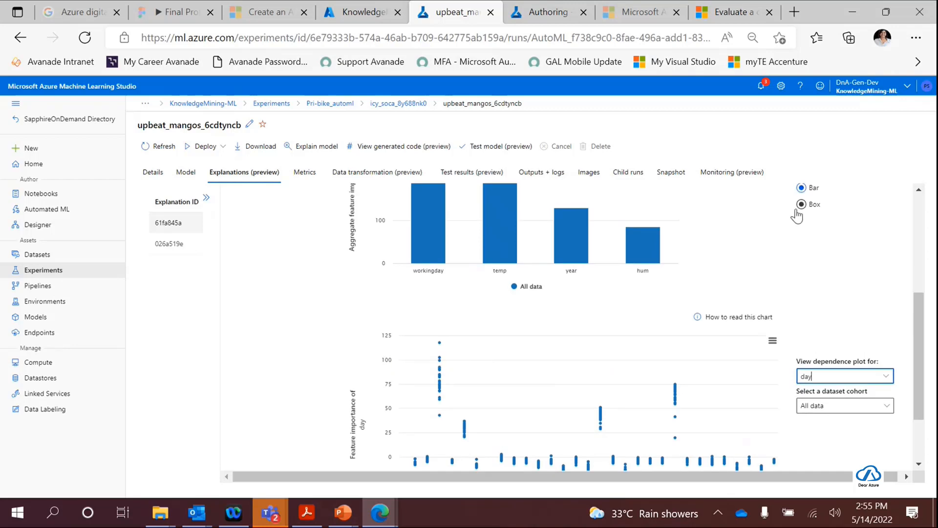
{"action": "scroll", "coordinate": [713, 299], "scroll_direction": "down", "scroll_amount": 2}
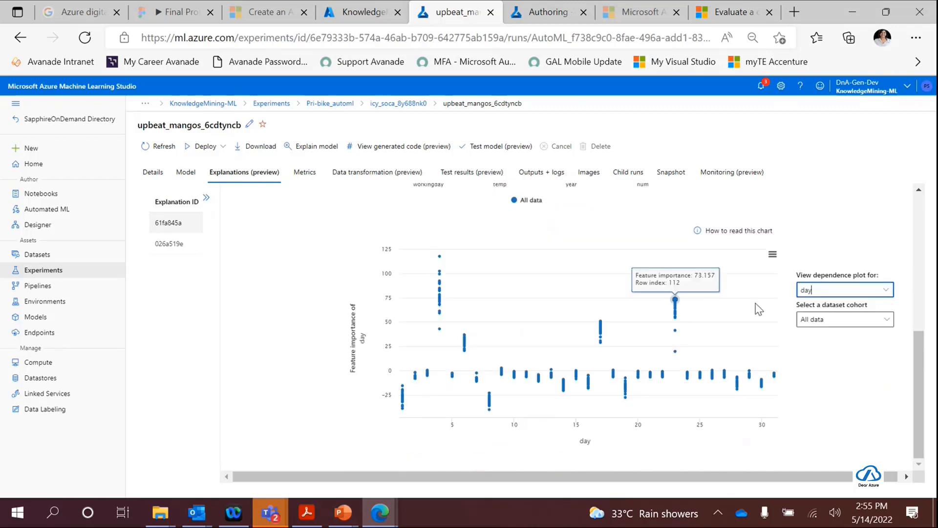
{"action": "scroll", "coordinate": [840, 342], "scroll_direction": "up", "scroll_amount": 2}
{"action": "scroll", "coordinate": [722, 317], "scroll_direction": "up", "scroll_amount": 5}
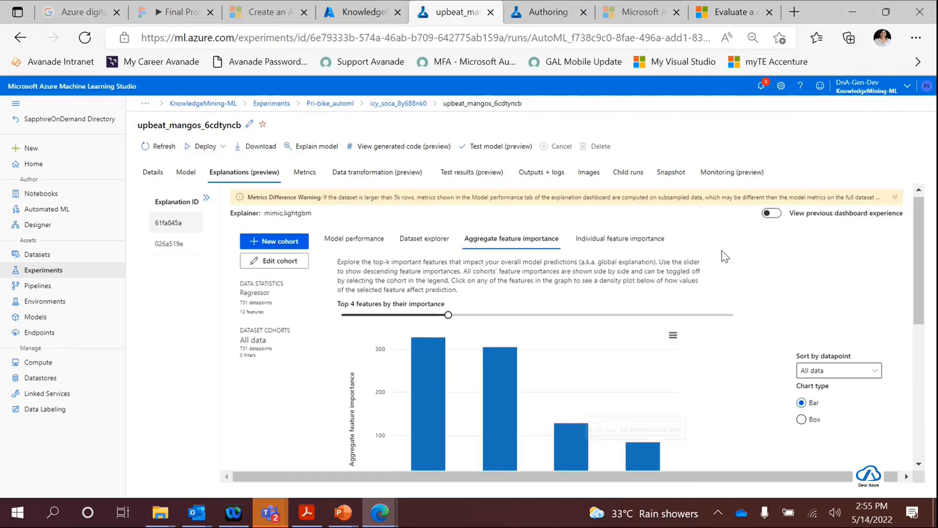
- Look through the individual feature importance scatterplot, and return to the explanation's model performance
{"action": "left_click", "coordinate": [611, 246]}
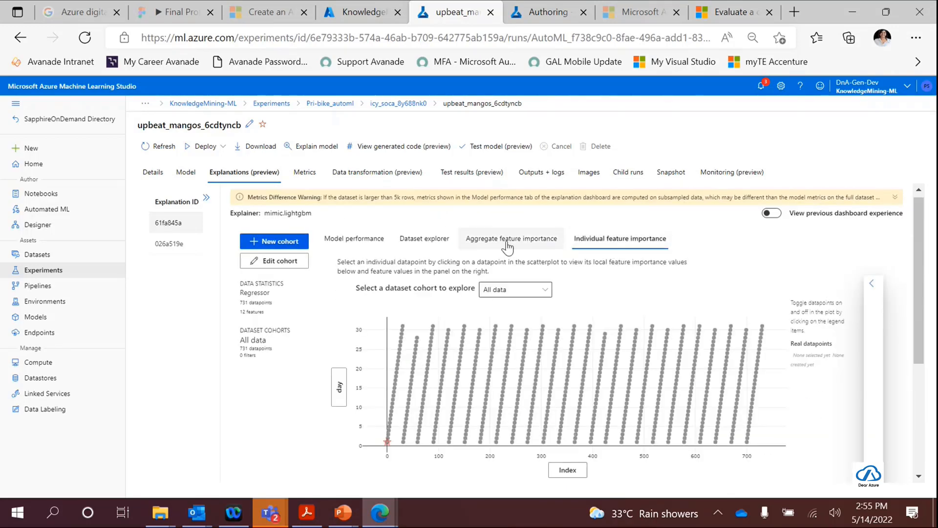
{"action": "scroll", "coordinate": [771, 377], "scroll_direction": "down", "scroll_amount": 4}
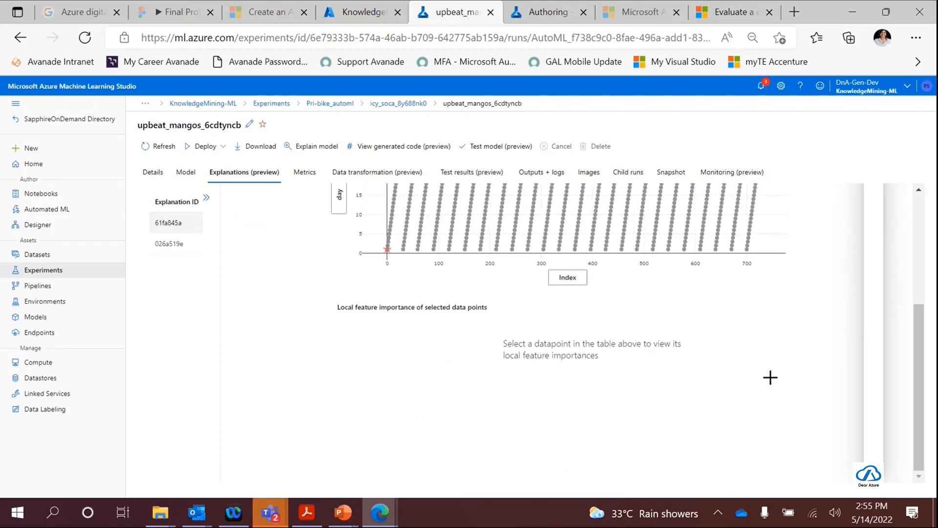
{"action": "scroll", "coordinate": [770, 377], "scroll_direction": "up", "scroll_amount": 4}
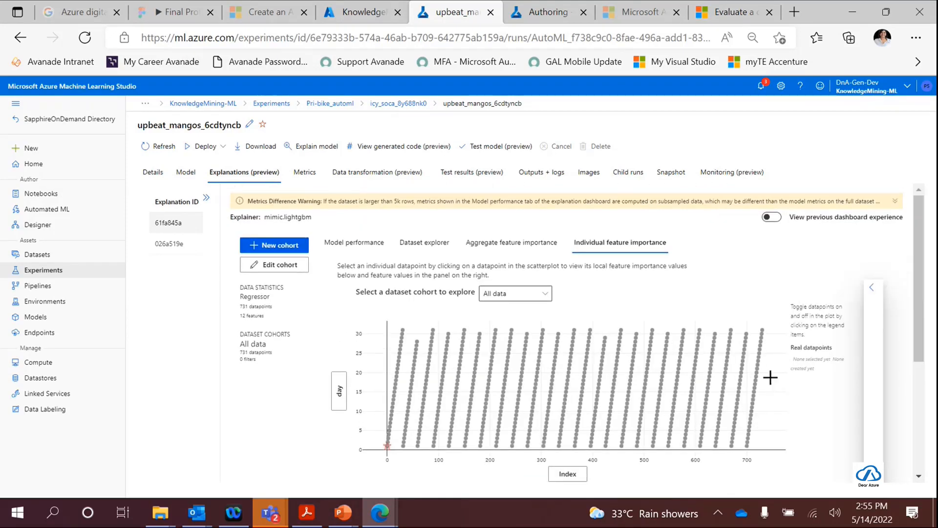
{"action": "left_click", "coordinate": [360, 252]}
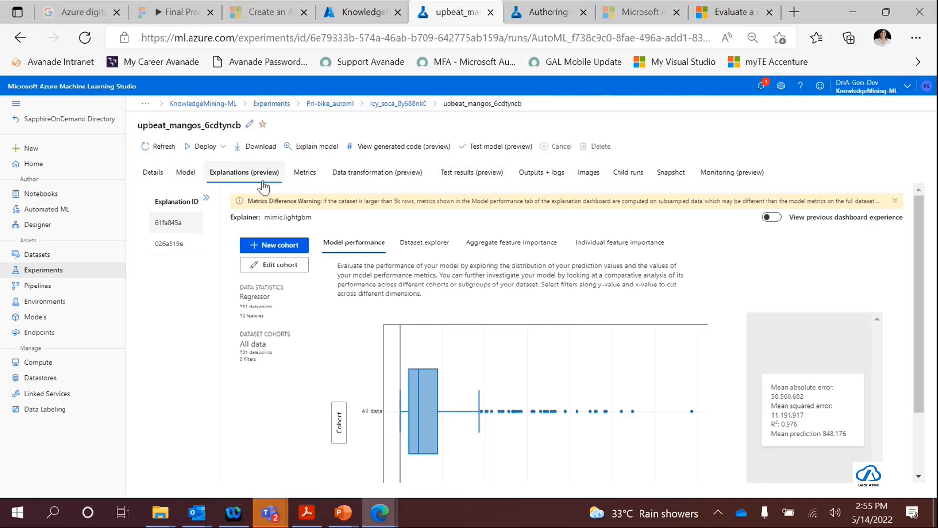
- Review the model run's summary, details and metrics, and check its resource monitoring
{"action": "left_click", "coordinate": [190, 179]}
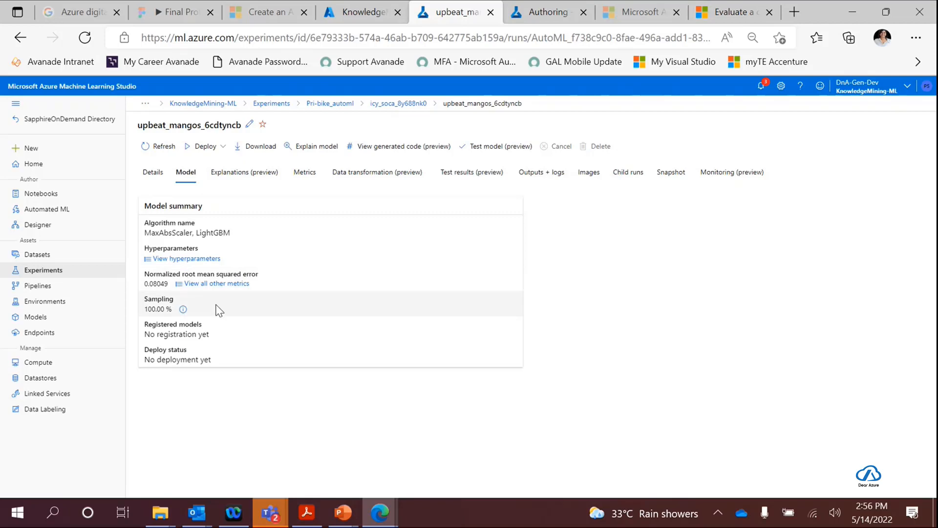
{"action": "left_click", "coordinate": [152, 172]}
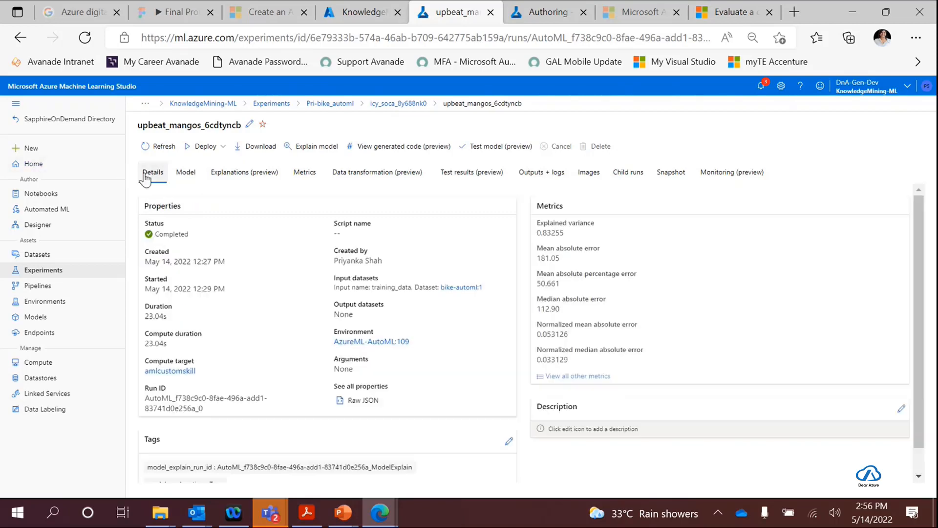
{"action": "scroll", "coordinate": [225, 438], "scroll_direction": "down", "scroll_amount": 1}
{"action": "scroll", "coordinate": [227, 424], "scroll_direction": "up", "scroll_amount": 1}
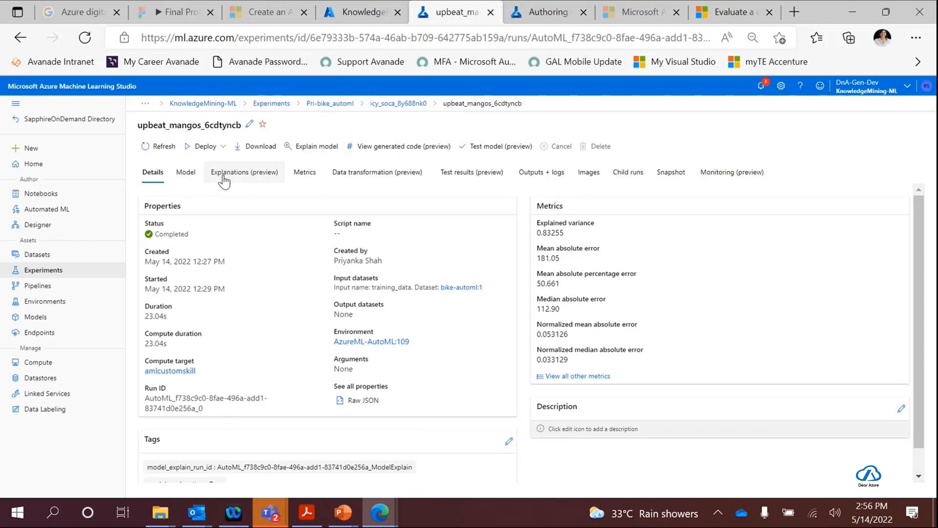
{"action": "left_click", "coordinate": [306, 174]}
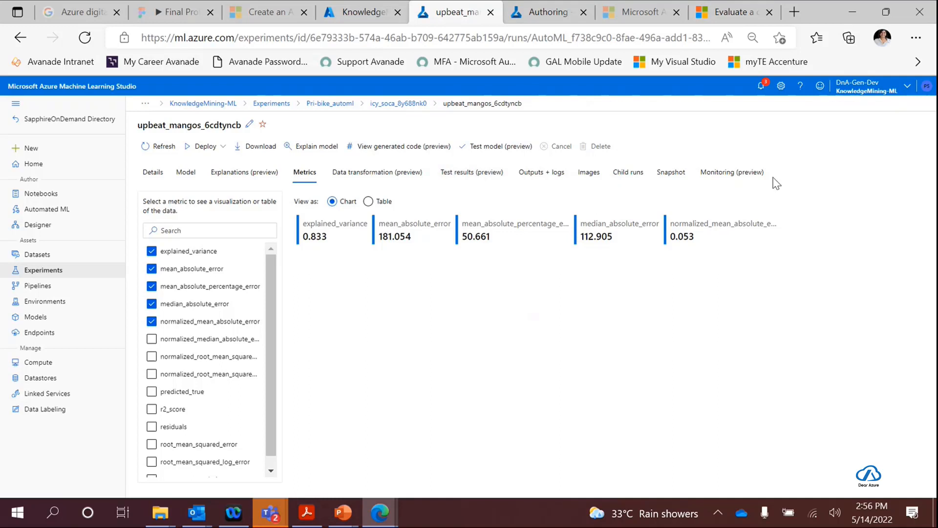
{"action": "left_click", "coordinate": [723, 175]}
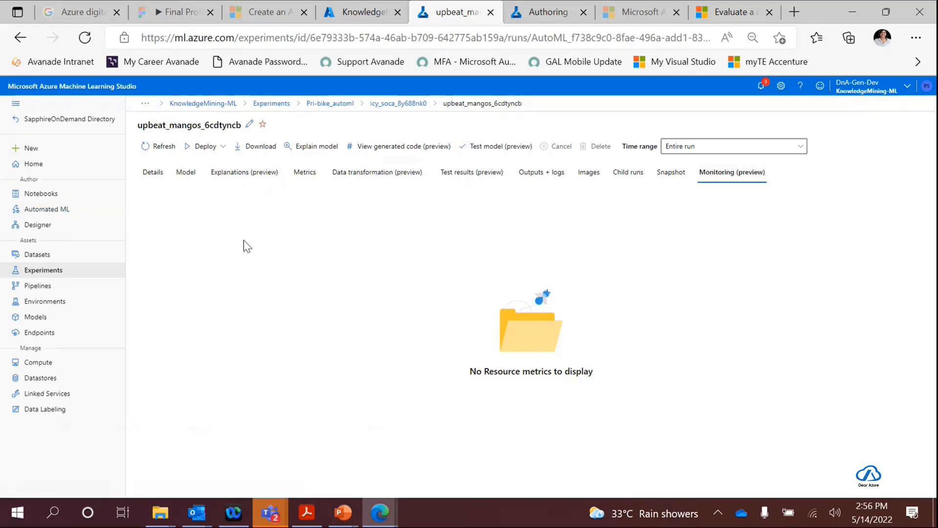
- Look at the recent Automated ML runs, and open the Diabetes training pipeline in Designer to view its modules
{"action": "left_click", "coordinate": [61, 210]}
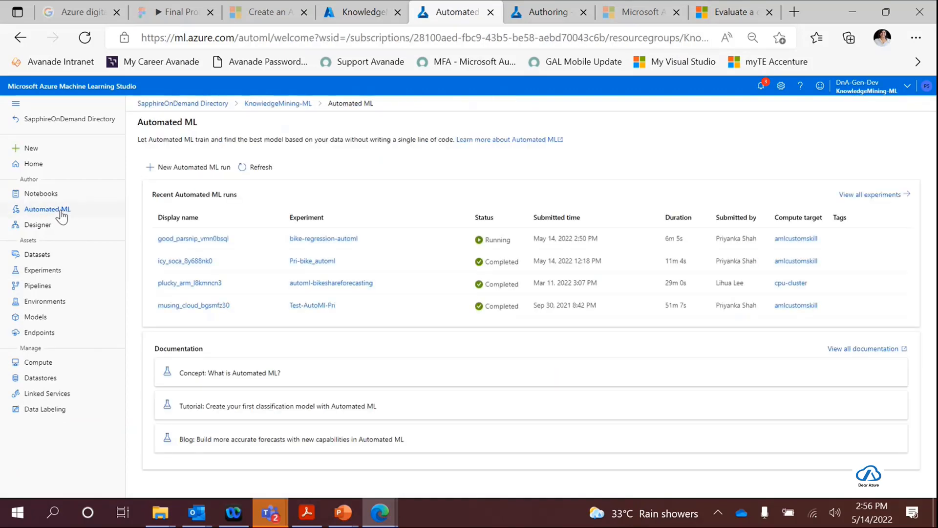
{"action": "left_click", "coordinate": [48, 229]}
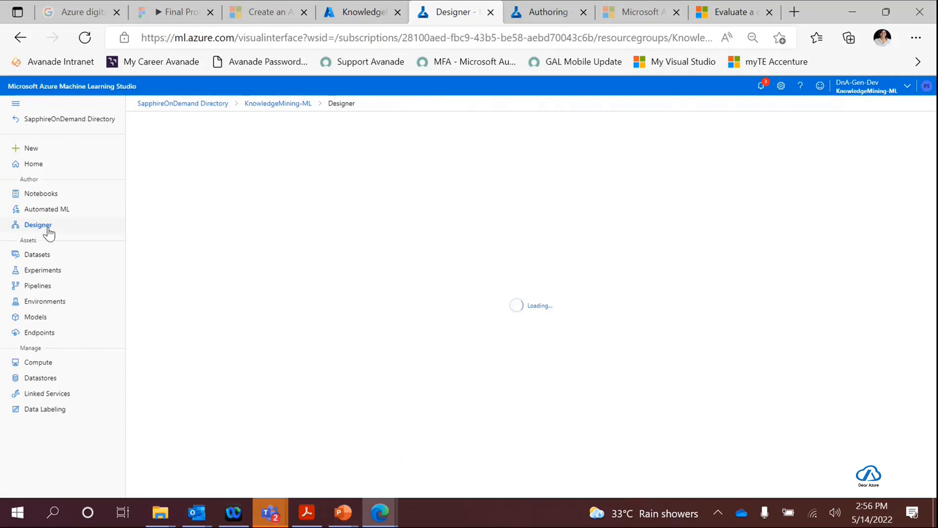
{"action": "left_click", "coordinate": [203, 400]}
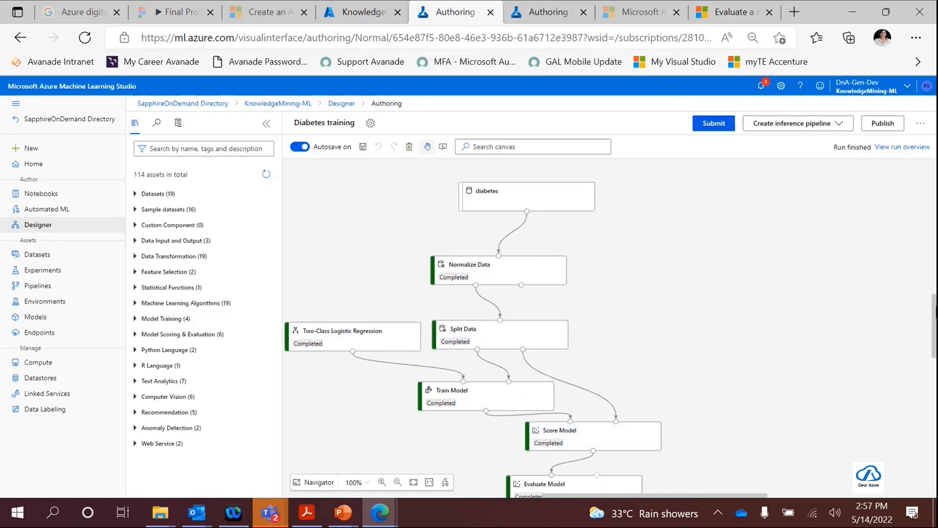
{"action": "scroll", "coordinate": [931, 312], "scroll_direction": "down", "scroll_amount": 1}
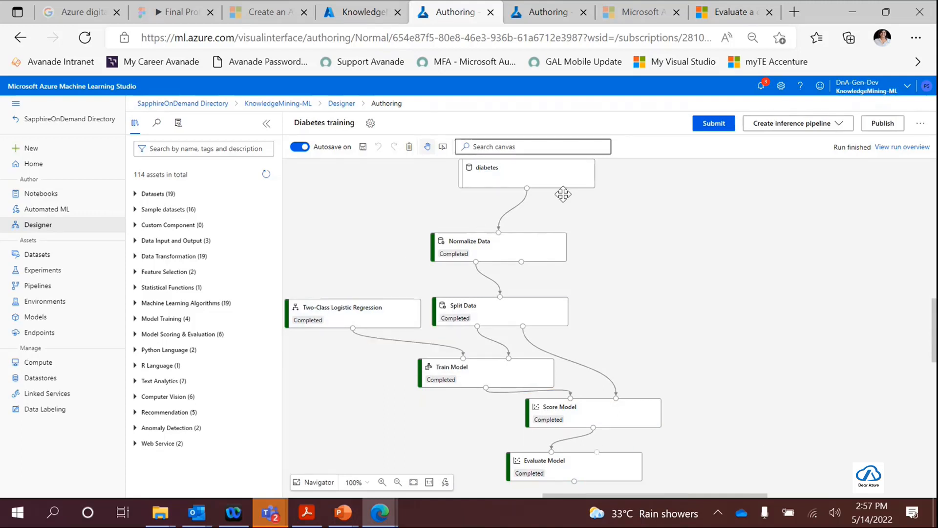
- Add the bike-rental-demo dataset to the Diabetes training canvas, beside the diabetes dataset
{"action": "scroll", "coordinate": [793, 289], "scroll_direction": "up", "scroll_amount": 3}
{"action": "scroll", "coordinate": [751, 286], "scroll_direction": "down", "scroll_amount": 2}
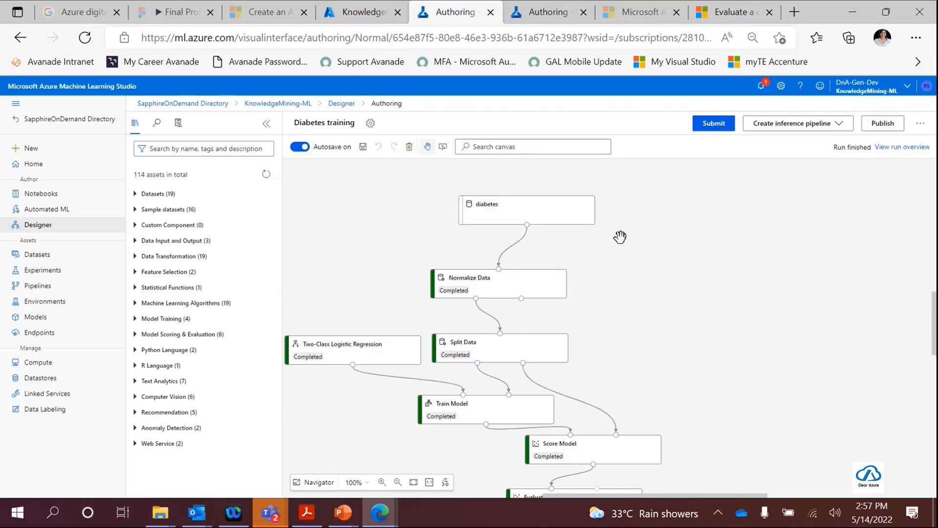
{"action": "left_click", "coordinate": [190, 148]}
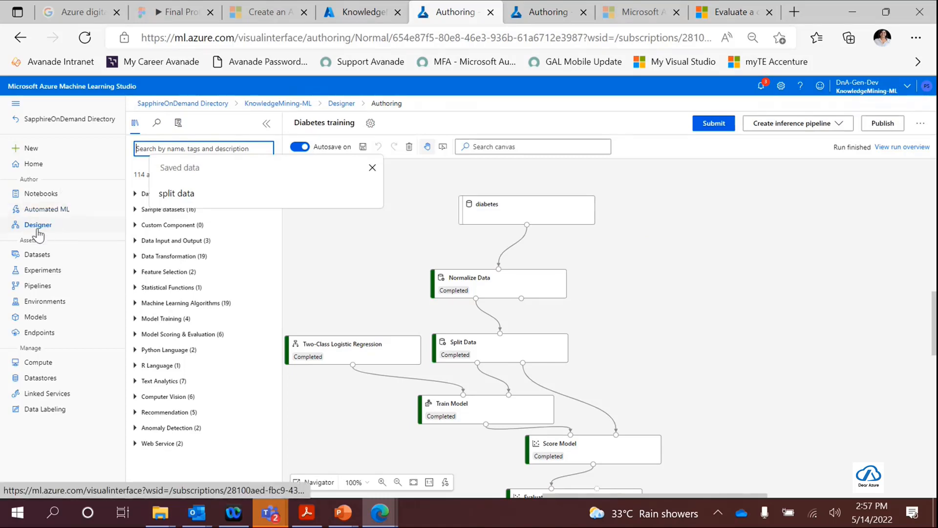
{"action": "left_click", "coordinate": [673, 177]}
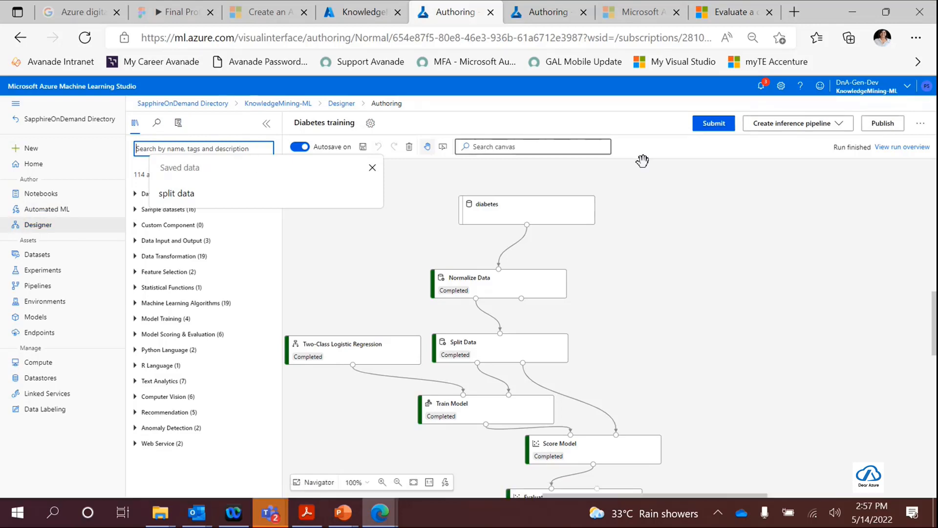
{"action": "left_click", "coordinate": [153, 193]}
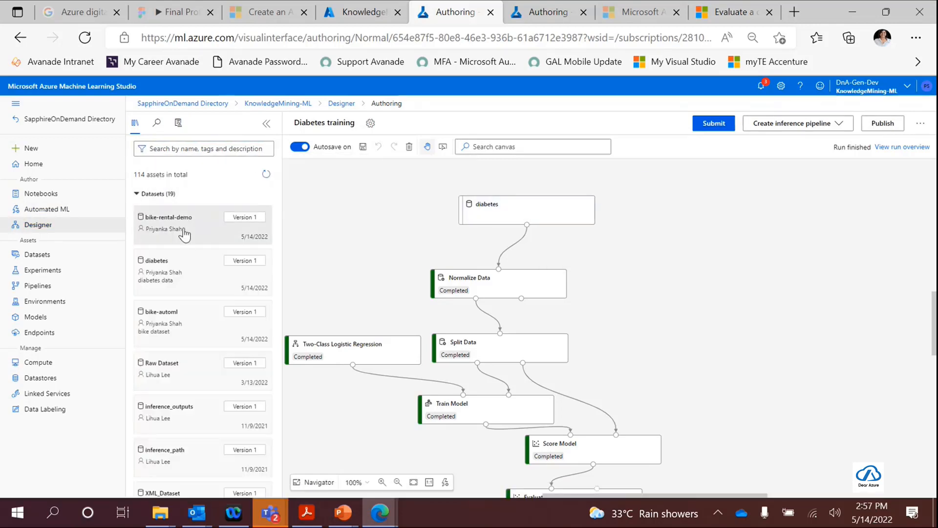
{"action": "mouse_move", "coordinate": [177, 225]}
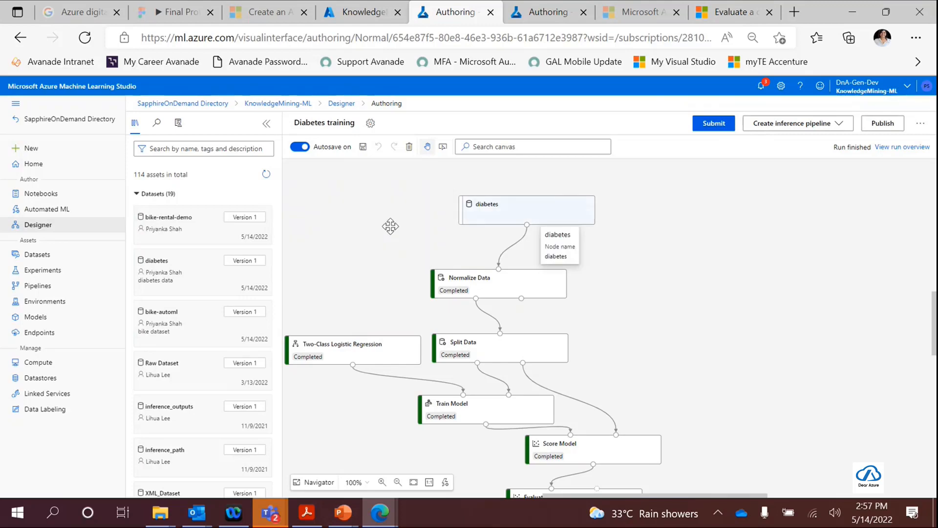
{"action": "left_click_drag", "start_coordinate": [161, 228], "coordinate": [741, 216]}
- Preview the bike-rental-demo dataset's data output across its columns, and close the preview and the dataset list
{"action": "left_click", "coordinate": [742, 213]}
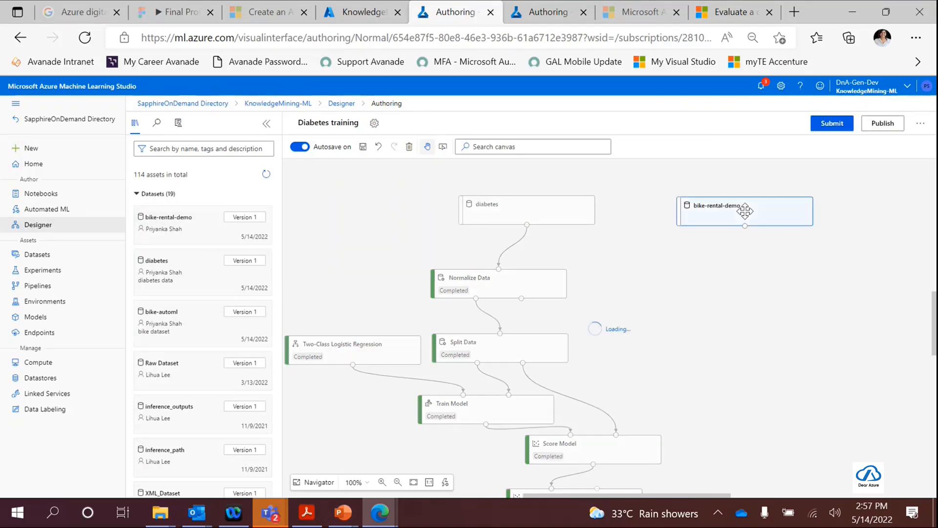
{"action": "left_click", "coordinate": [823, 196]}
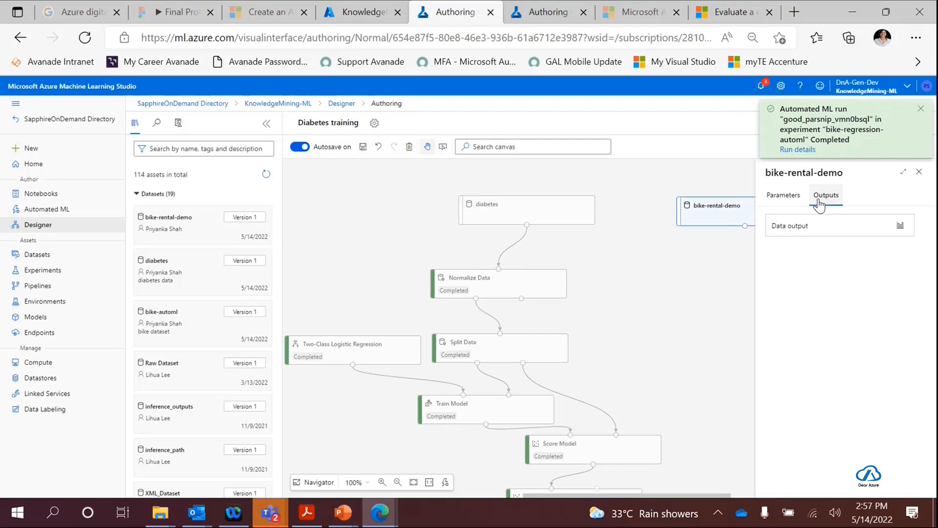
{"action": "left_click", "coordinate": [900, 226]}
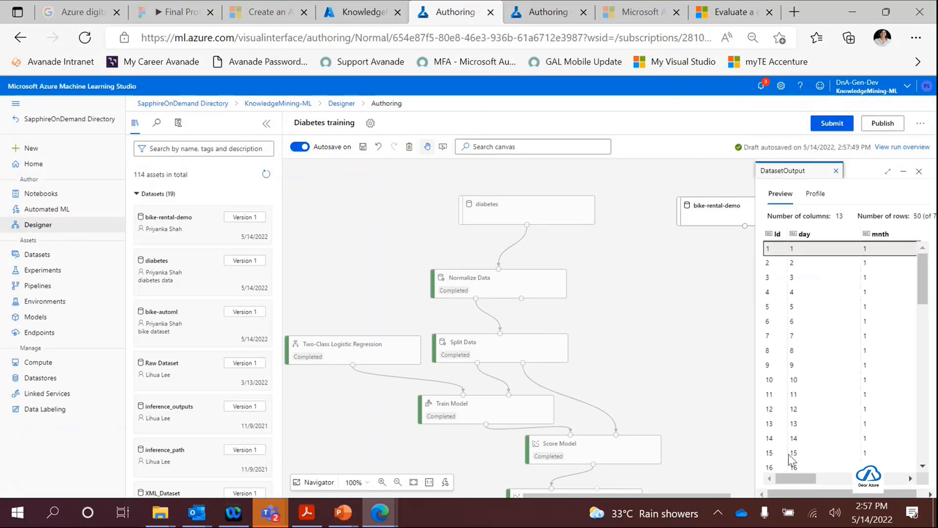
{"action": "left_click_drag", "start_coordinate": [812, 478], "coordinate": [871, 477]}
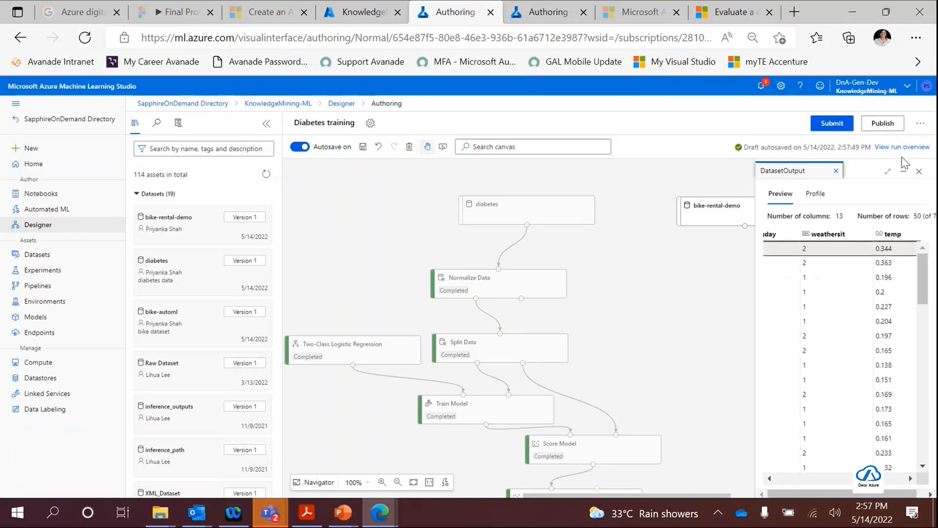
{"action": "left_click", "coordinate": [919, 172]}
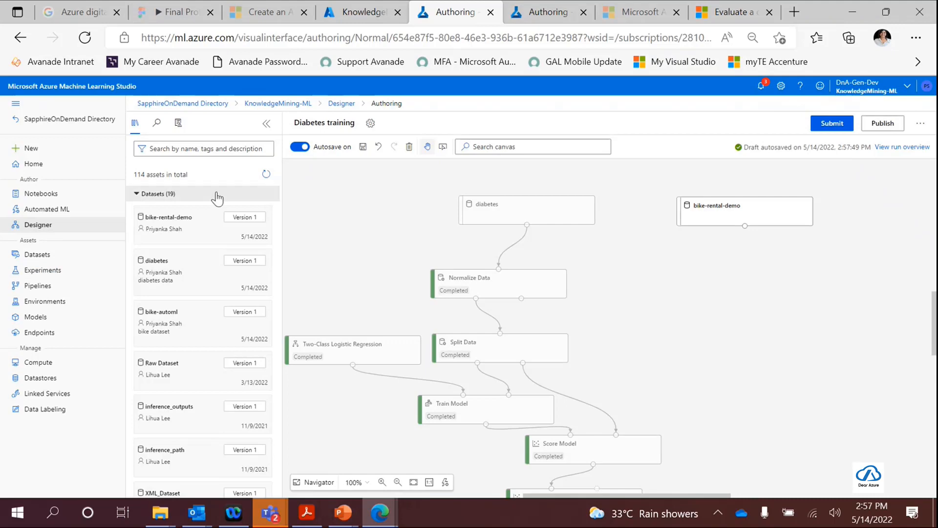
{"action": "left_click", "coordinate": [143, 196]}
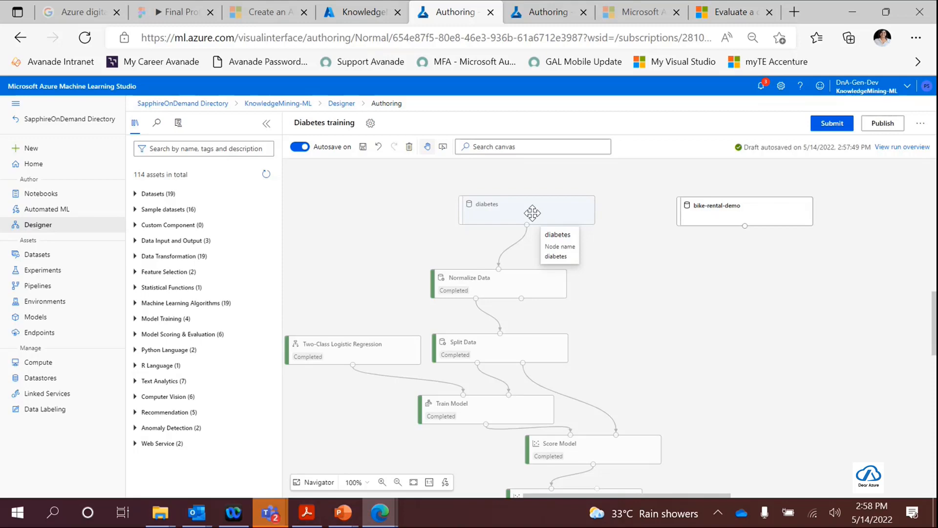
- Review the Normalize Data module's parameters and the transformation methods it offers
{"action": "left_click", "coordinate": [517, 288]}
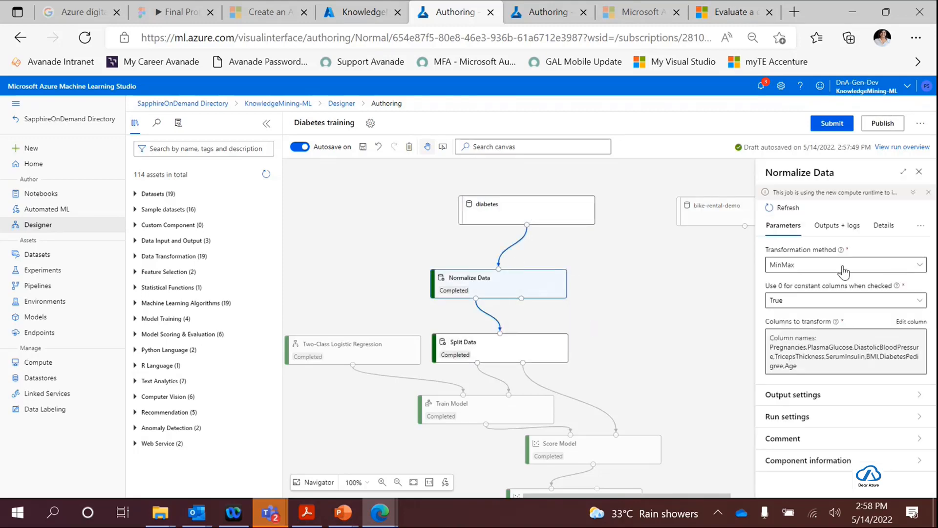
{"action": "left_click", "coordinate": [844, 270]}
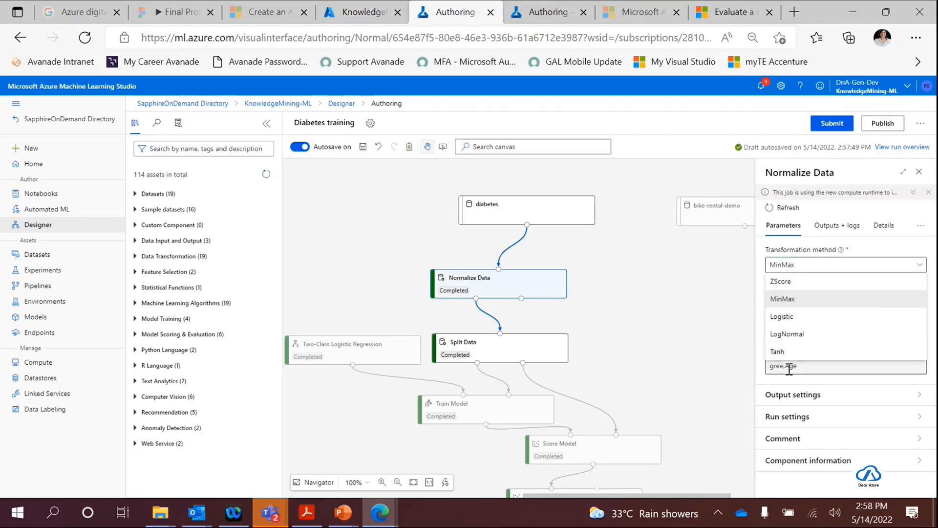
{"action": "left_click", "coordinate": [730, 294]}
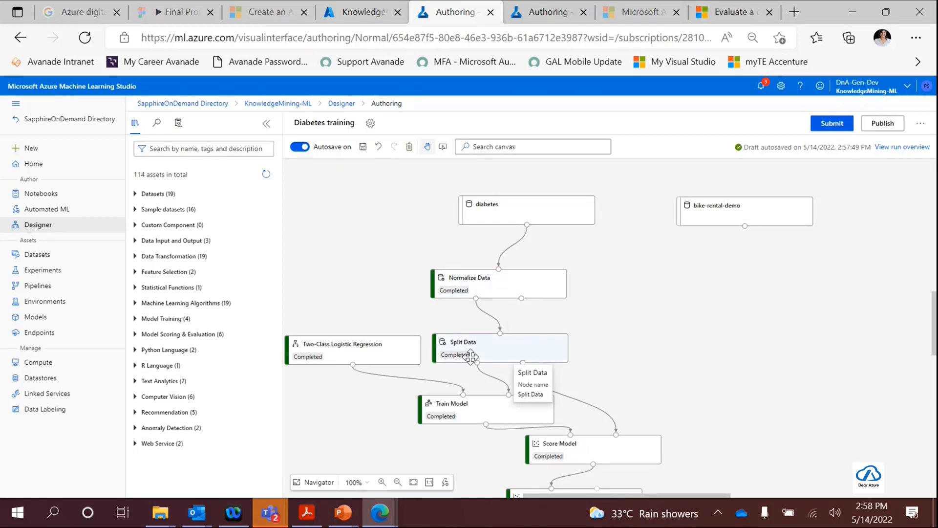
- View the Two-Class Logistic Regression module's parameters, and search the asset library for "split" to read the component descriptions
{"action": "left_click", "coordinate": [332, 351]}
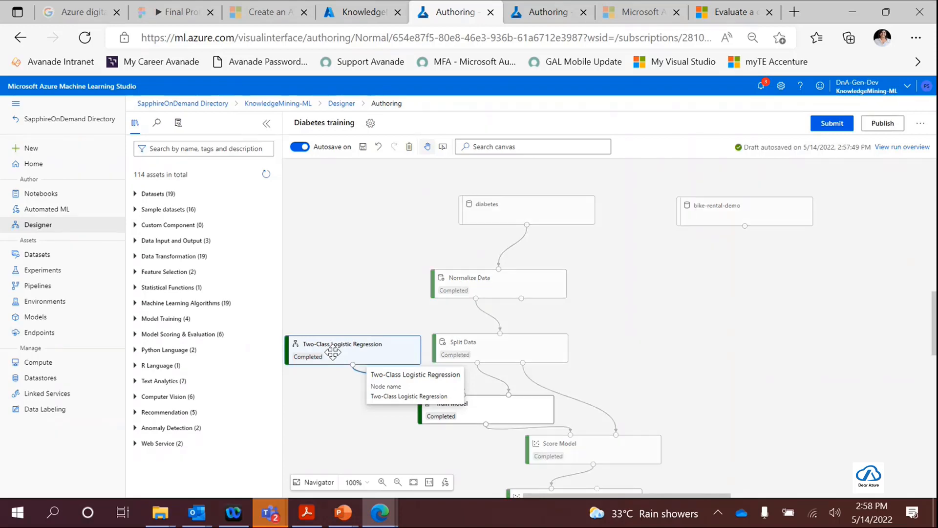
{"action": "left_click", "coordinate": [153, 148]}
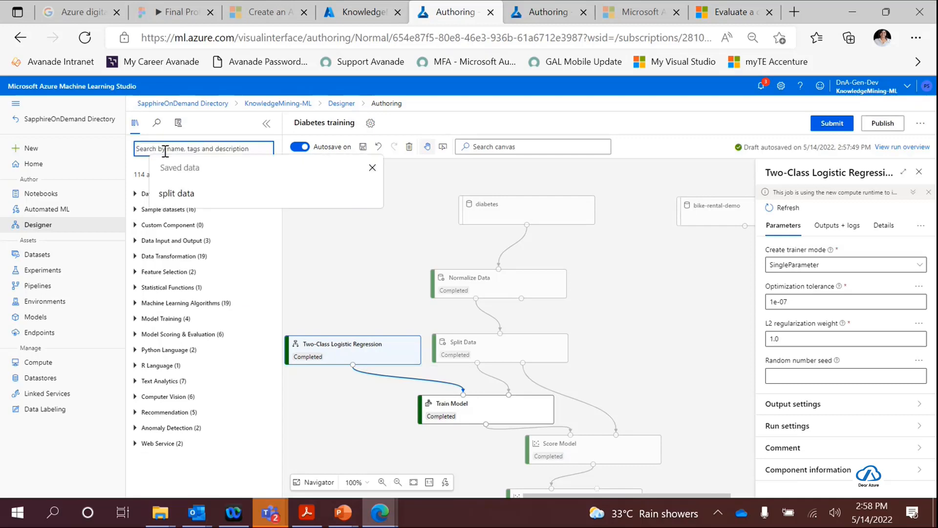
{"action": "type", "text": "split"}
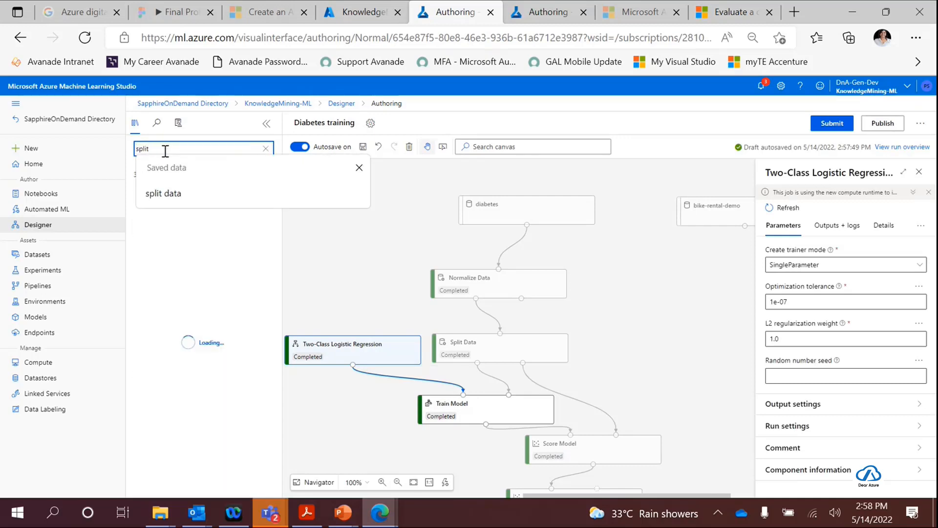
{"action": "left_click", "coordinate": [232, 428]}
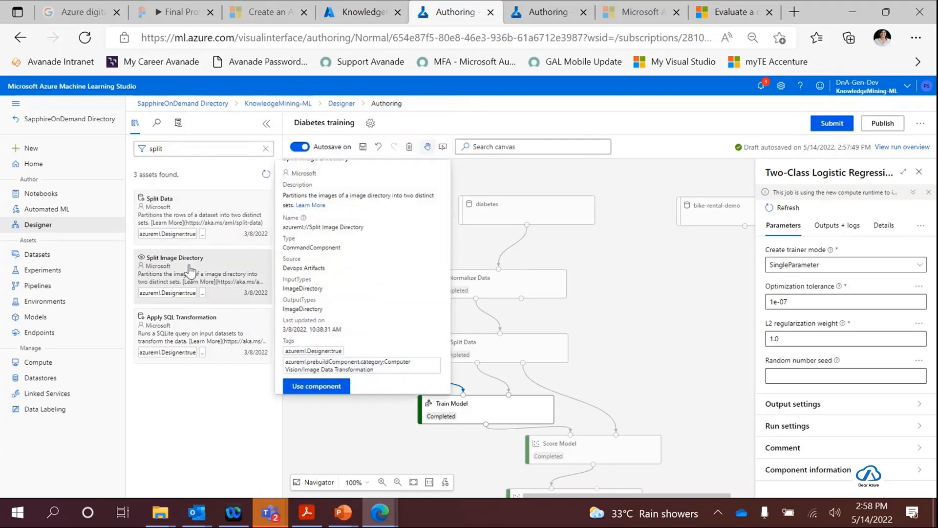
{"action": "mouse_move", "coordinate": [189, 336]}
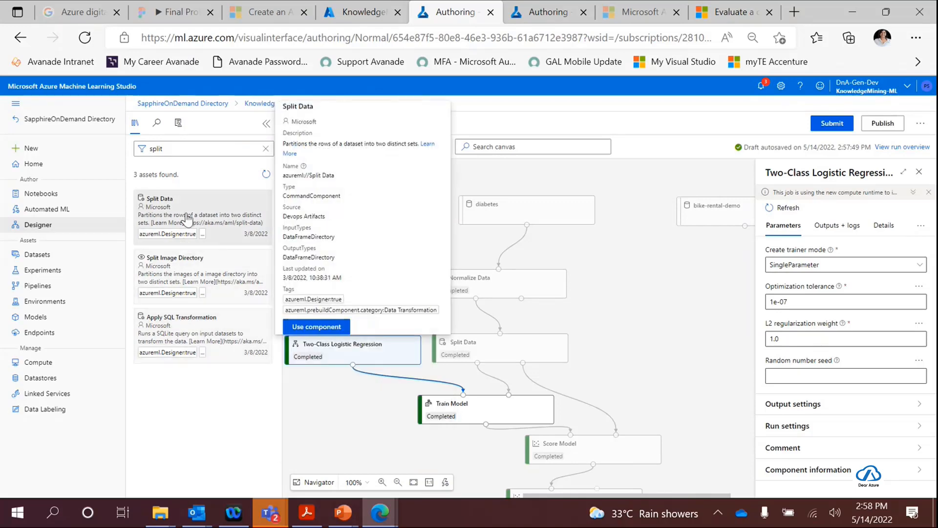
{"action": "left_click", "coordinate": [265, 148]}
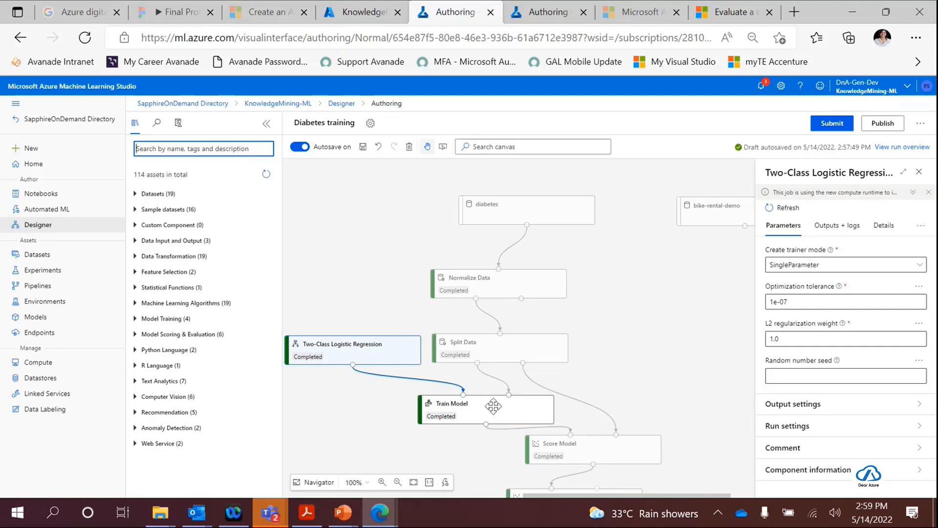
- Review the Split Data module's parameters, including the row fraction and the stratified split explanation
{"action": "left_click", "coordinate": [484, 350]}
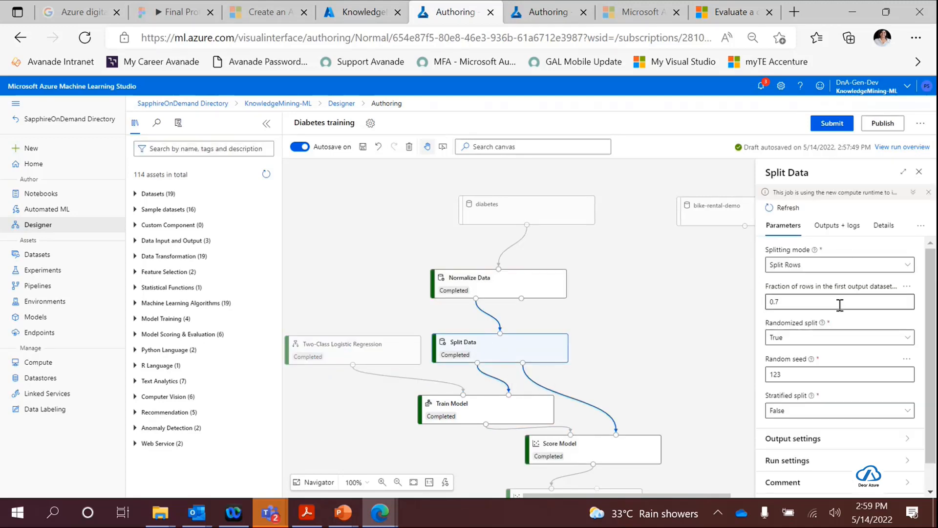
{"action": "left_click", "coordinate": [809, 302]}
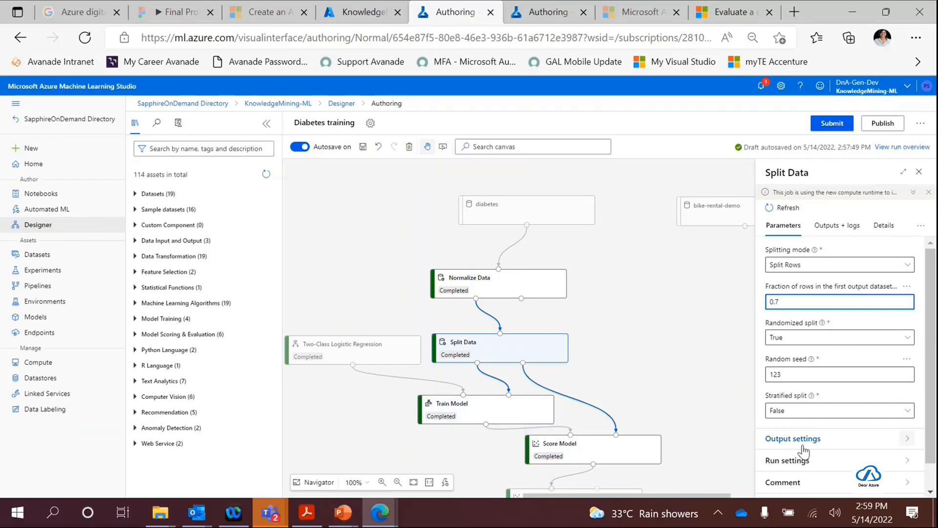
{"action": "mouse_move", "coordinate": [812, 397]}
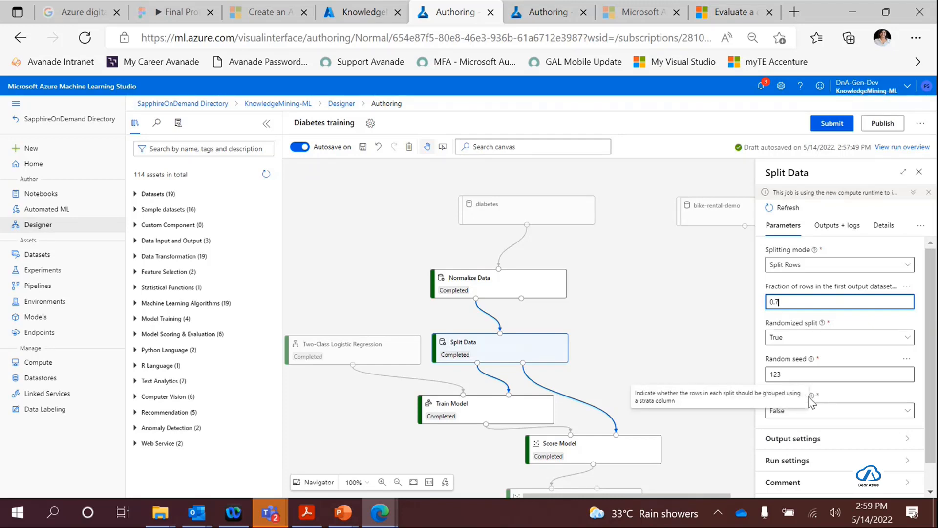
{"action": "left_click", "coordinate": [706, 353]}
- Inspect the parameters of the Score Model and Evaluate Model modules at the end of the pipeline
{"action": "scroll", "coordinate": [714, 381], "scroll_direction": "down", "scroll_amount": 1}
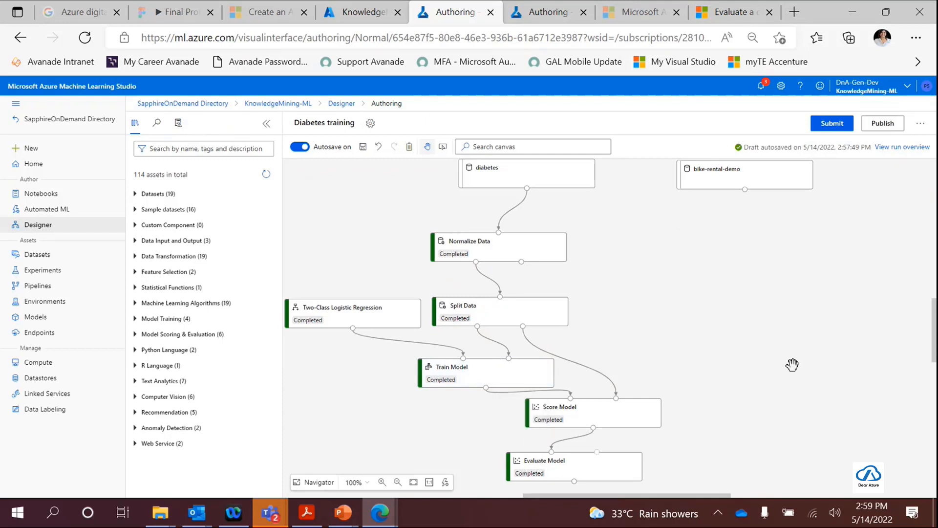
{"action": "left_click", "coordinate": [640, 413]}
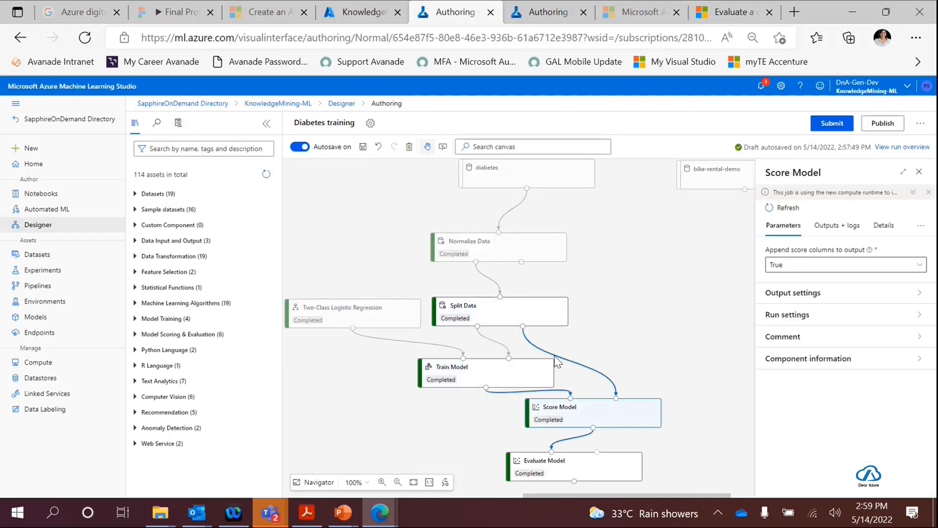
{"action": "scroll", "coordinate": [620, 402], "scroll_direction": "down", "scroll_amount": 1}
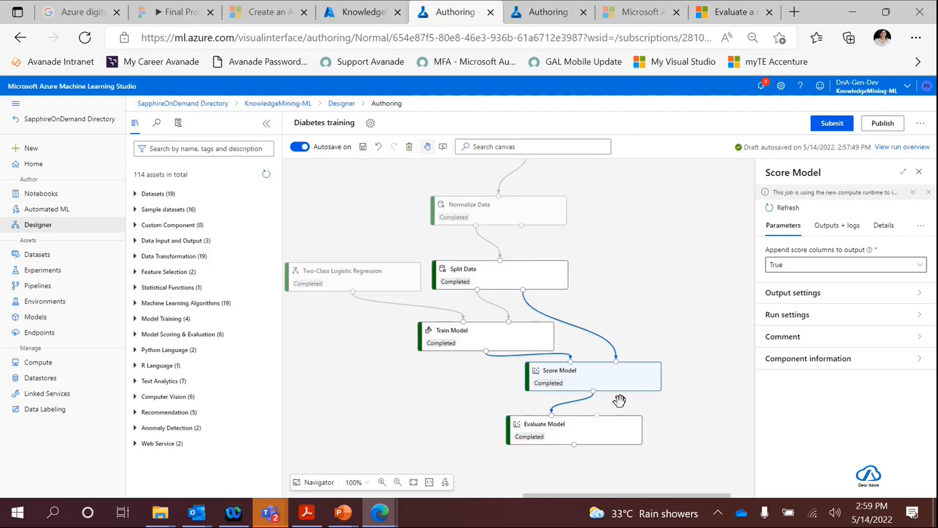
{"action": "left_click", "coordinate": [573, 436]}
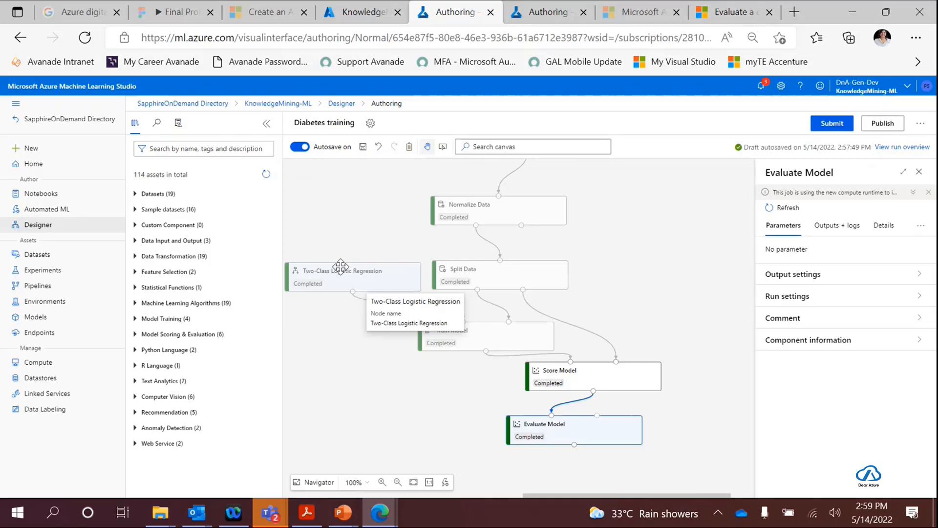
- Show the diabetes dataset's details and follow the pipeline from it down to Evaluate Model
{"action": "scroll", "coordinate": [548, 328], "scroll_direction": "up", "scroll_amount": 4}
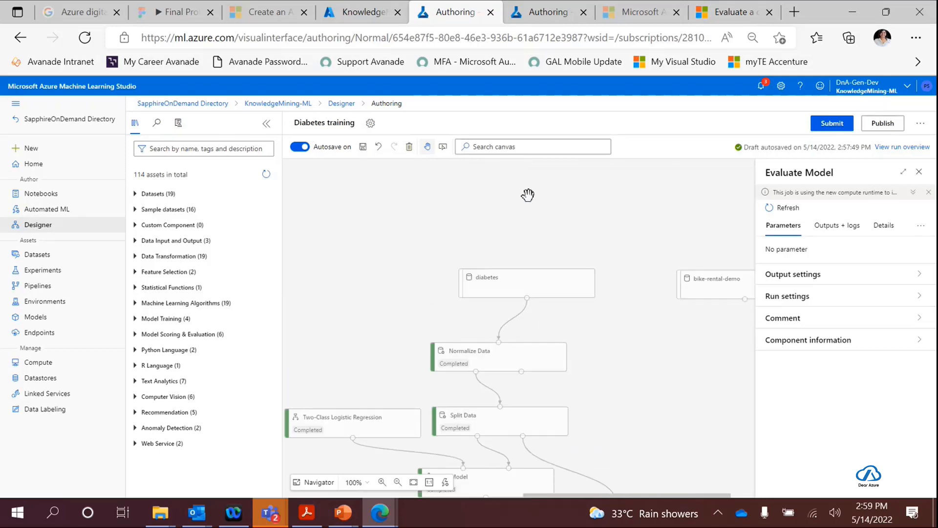
{"action": "scroll", "coordinate": [597, 332], "scroll_direction": "down", "scroll_amount": 2}
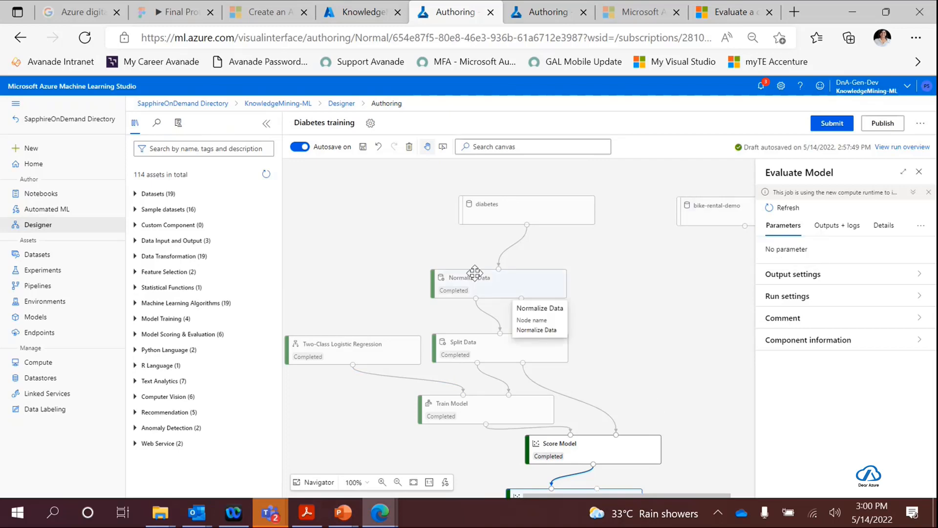
{"action": "left_click", "coordinate": [549, 206]}
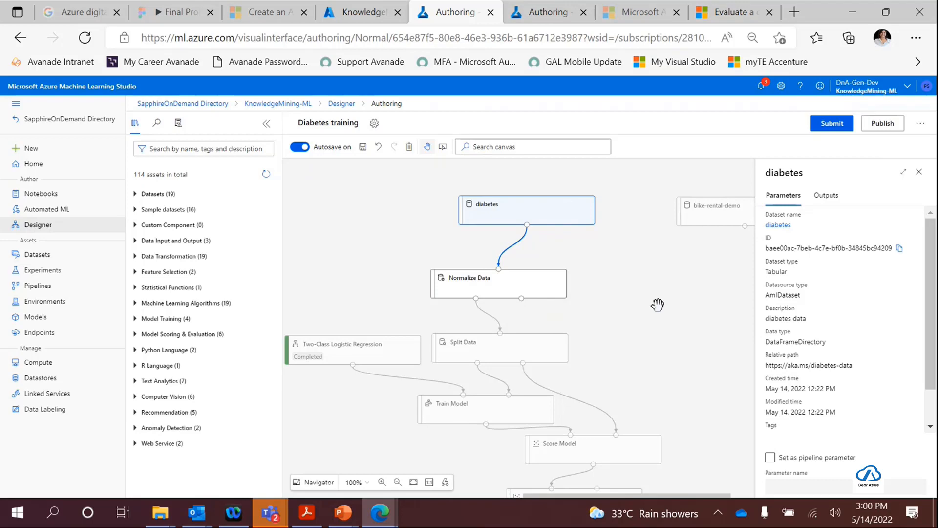
{"action": "scroll", "coordinate": [656, 306], "scroll_direction": "down", "scroll_amount": 1}
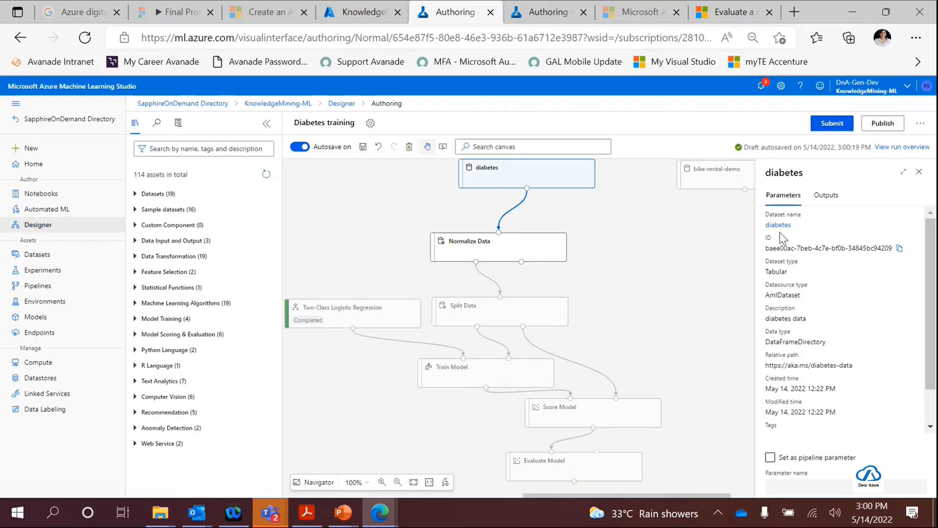
{"action": "scroll", "coordinate": [526, 391], "scroll_direction": "down", "scroll_amount": 3}
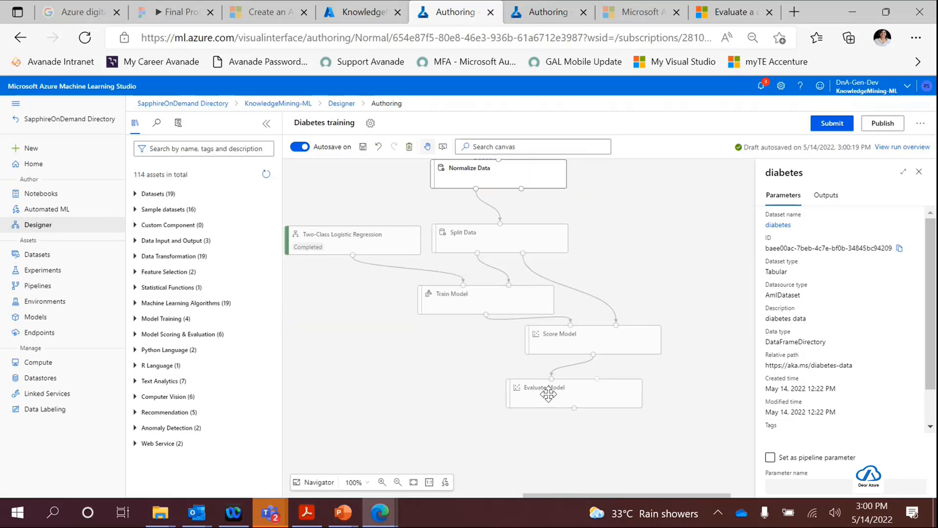
- Open the workspace's pipeline runs and look through the list
{"action": "left_click", "coordinate": [45, 287]}
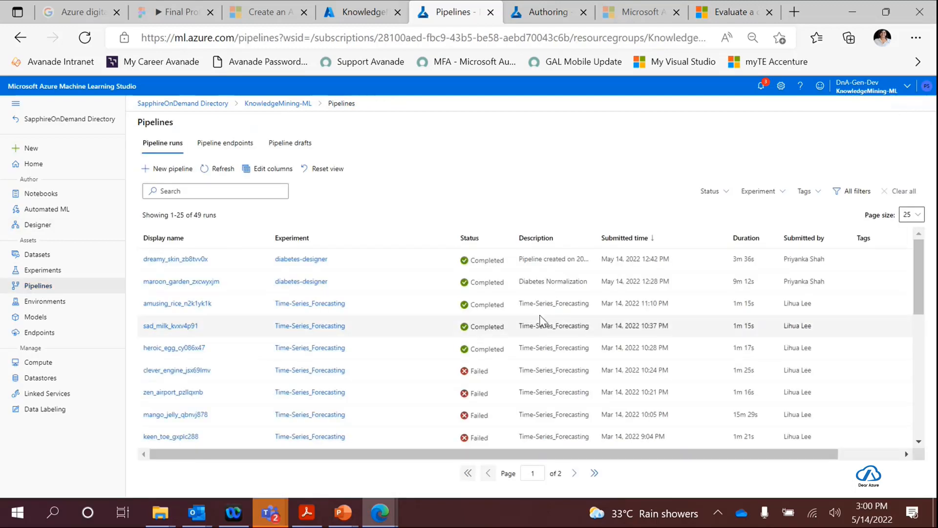
{"action": "scroll", "coordinate": [483, 311], "scroll_direction": "down", "scroll_amount": 1}
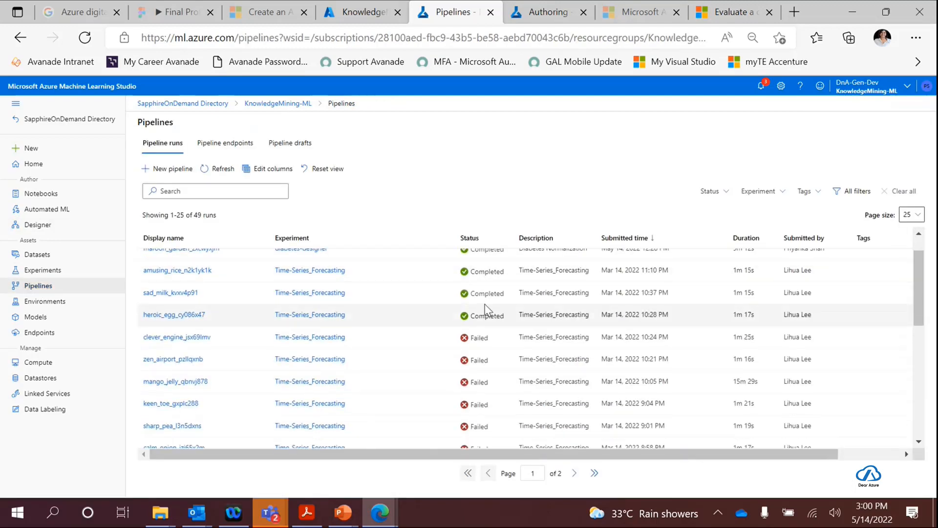
{"action": "scroll", "coordinate": [486, 307], "scroll_direction": "up", "scroll_amount": 1}
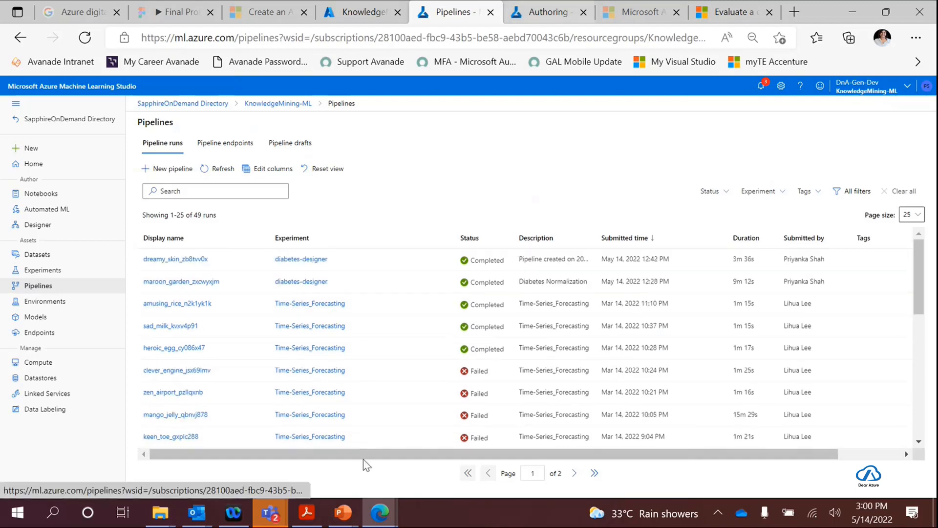
- Switch to the other browser window and bring up the frcnn-retrain pipeline endpoint of the ai-dev-usstudio workspace
{"action": "mouse_move", "coordinate": [383, 522]}
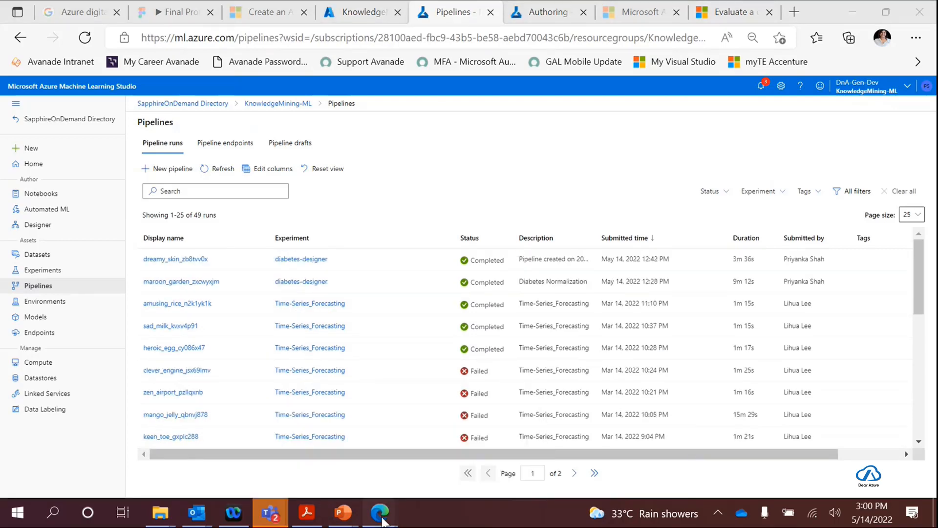
{"action": "left_click", "coordinate": [344, 464]}
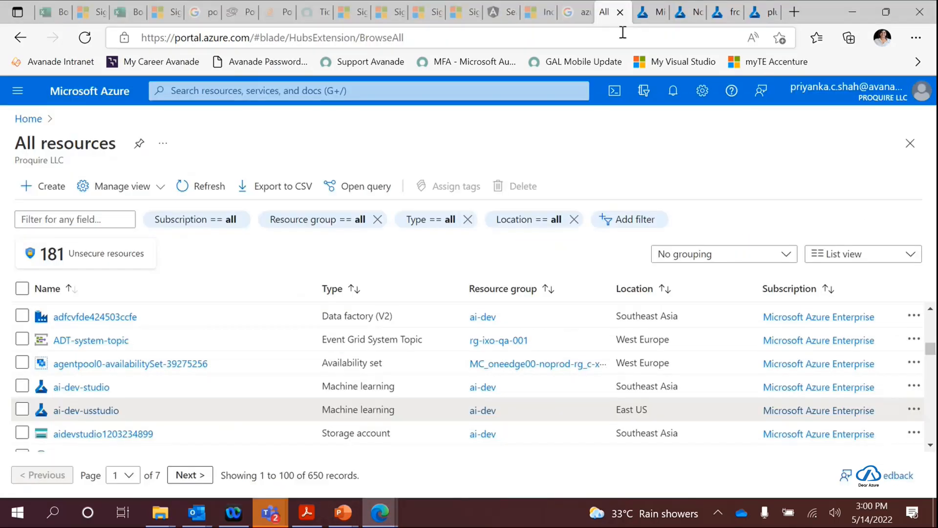
{"action": "left_click", "coordinate": [647, 15]}
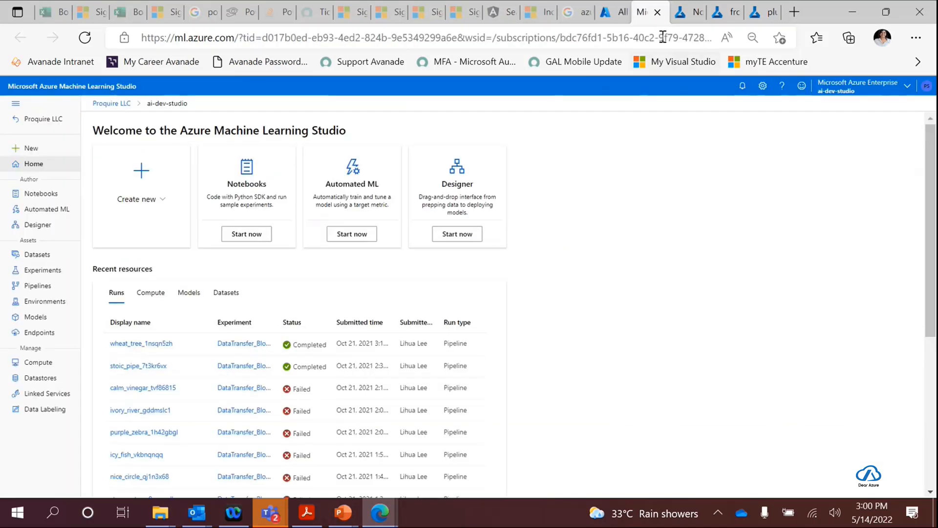
{"action": "left_click", "coordinate": [689, 13]}
{"action": "left_click", "coordinate": [729, 12]}
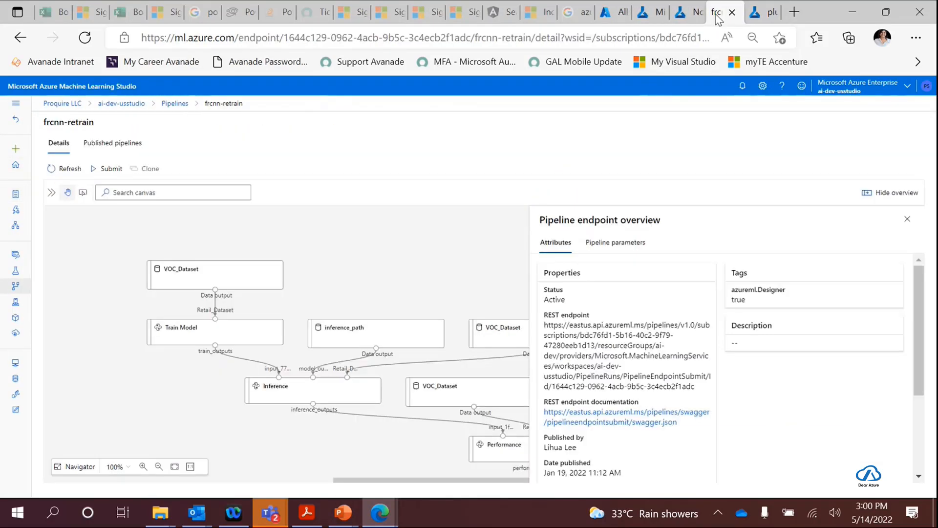
- Look over the frcnn-retrain graph from VOC_Dataset to Performance and highlight the REST endpoint URL in the endpoint overview
{"action": "left_click_drag", "start_coordinate": [430, 482], "coordinate": [452, 482]}
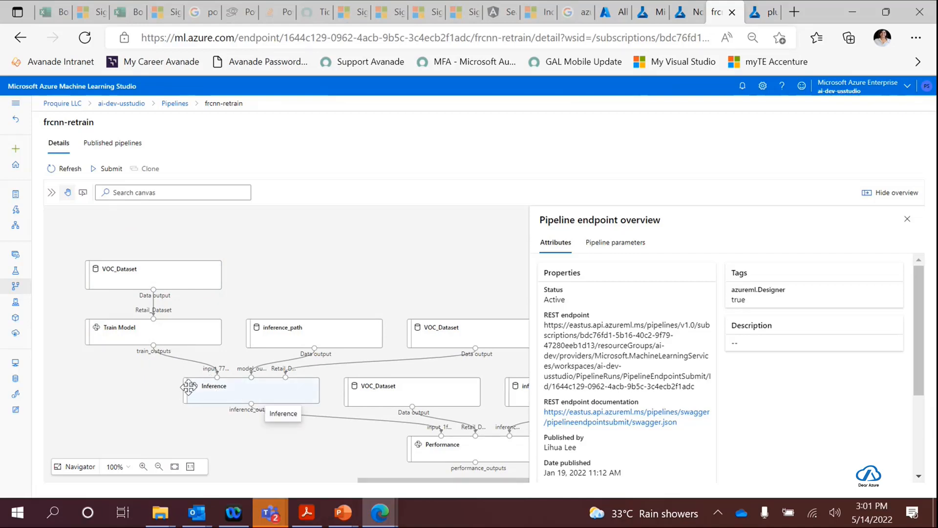
{"action": "left_click_drag", "start_coordinate": [385, 480], "coordinate": [435, 476]}
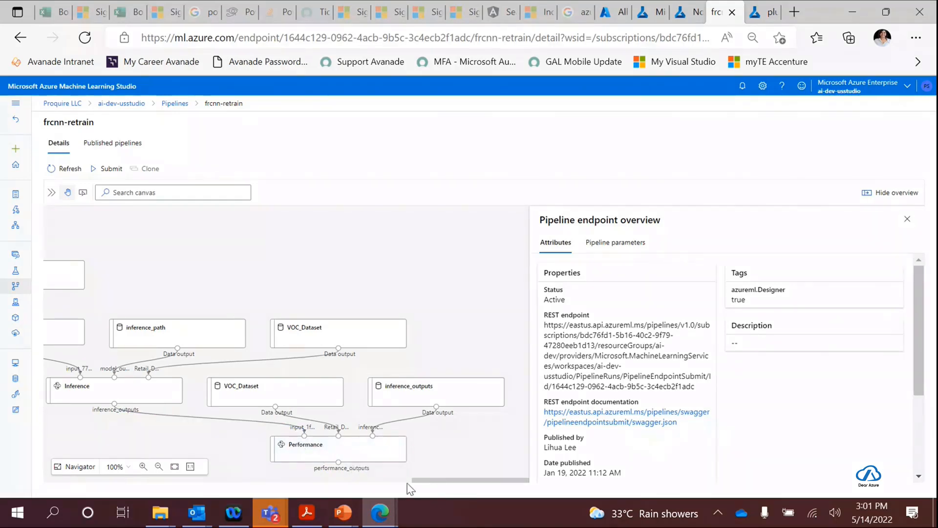
{"action": "left_click_drag", "start_coordinate": [423, 481], "coordinate": [273, 484]}
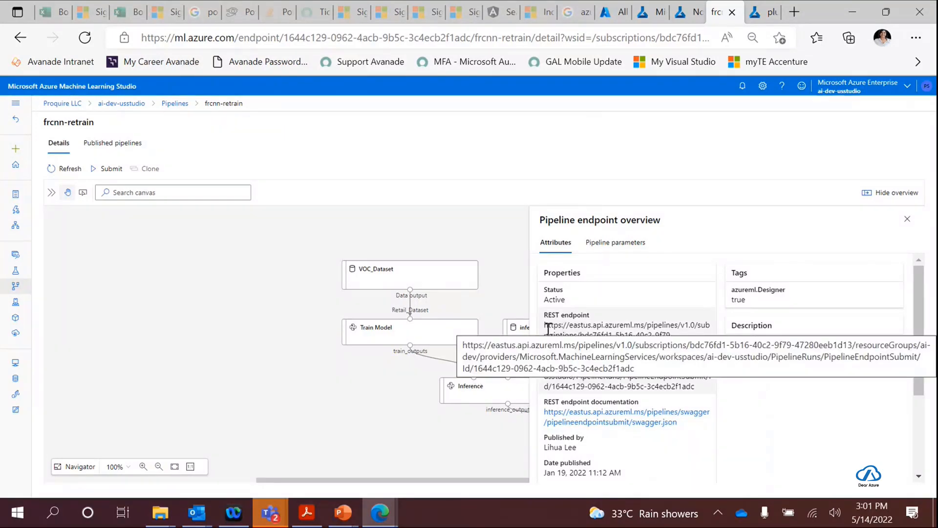
{"action": "left_click_drag", "start_coordinate": [544, 324], "coordinate": [694, 386]}
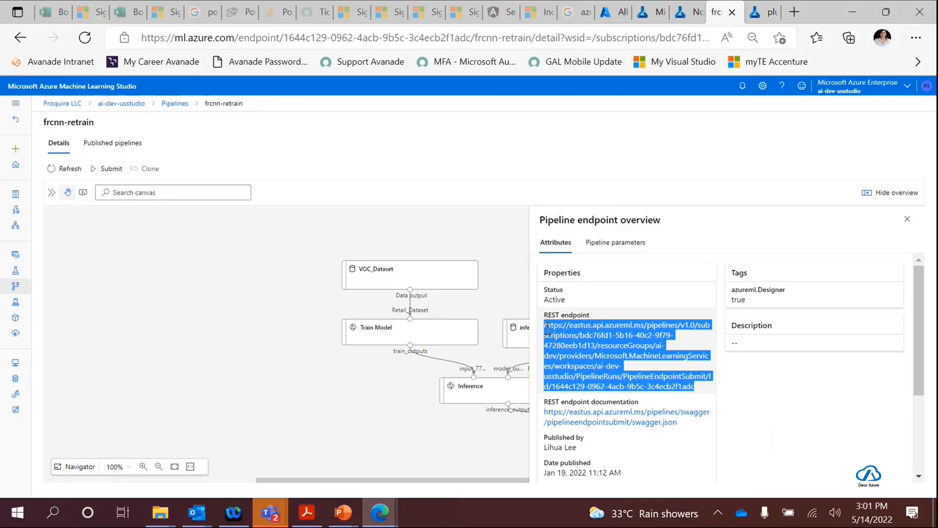
{"action": "left_click", "coordinate": [581, 341]}
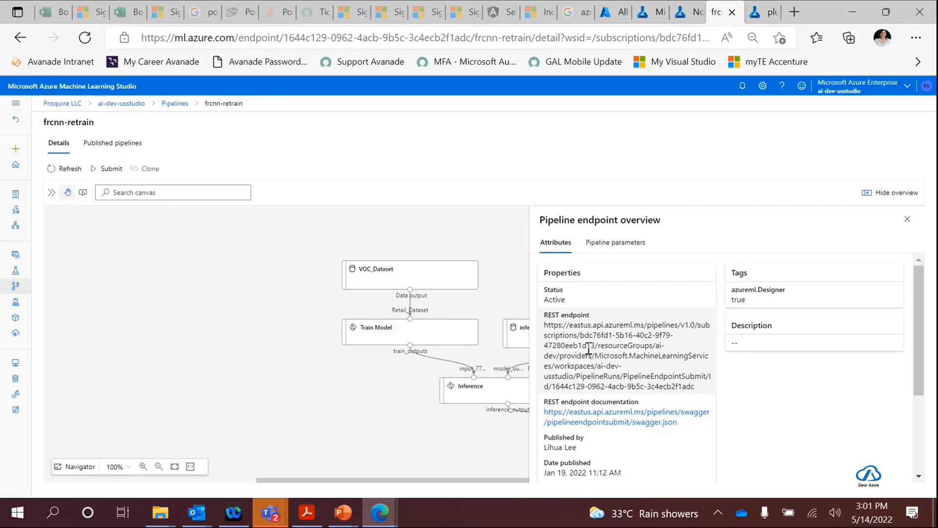
- Inspect the parameters and outputs of the VOC_Dataset node above Train Model, and read through Train Model's own parameters
{"action": "left_click", "coordinate": [428, 270]}
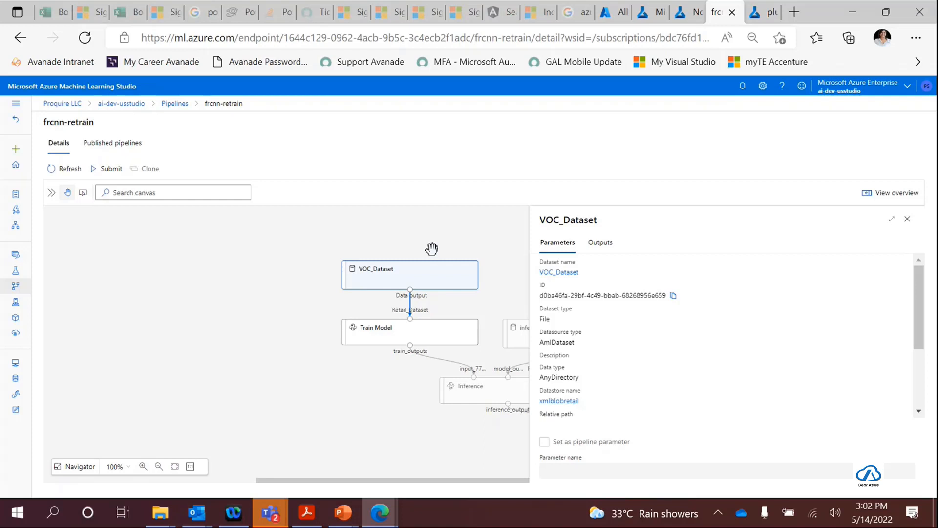
{"action": "left_click", "coordinate": [600, 249]}
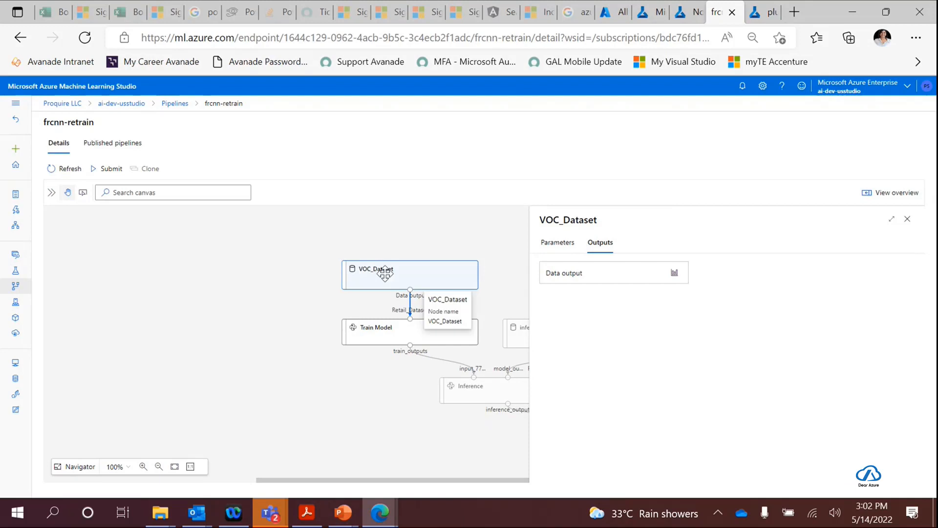
{"action": "left_click", "coordinate": [399, 328]}
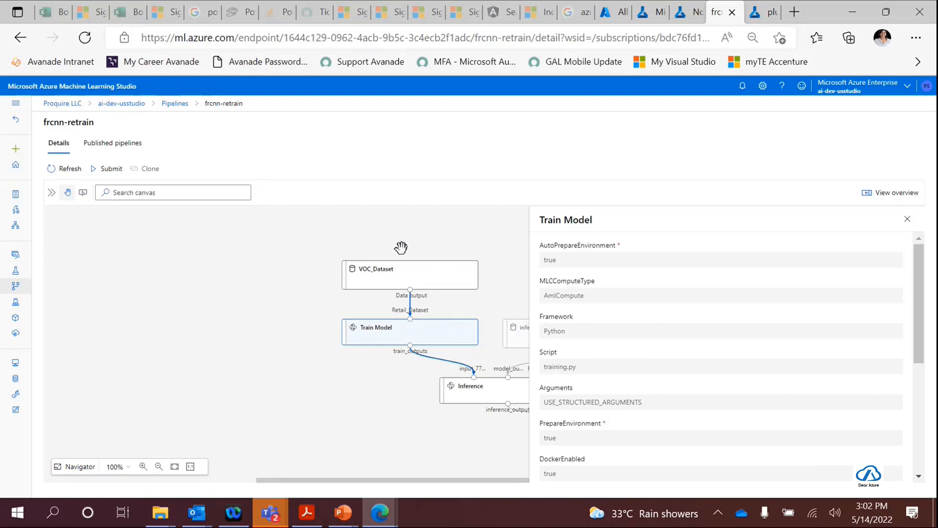
{"action": "scroll", "coordinate": [673, 345], "scroll_direction": "down", "scroll_amount": 2}
{"action": "scroll", "coordinate": [670, 345], "scroll_direction": "up", "scroll_amount": 2}
{"action": "scroll", "coordinate": [582, 371], "scroll_direction": "down", "scroll_amount": 2}
{"action": "scroll", "coordinate": [591, 401], "scroll_direction": "down", "scroll_amount": 1}
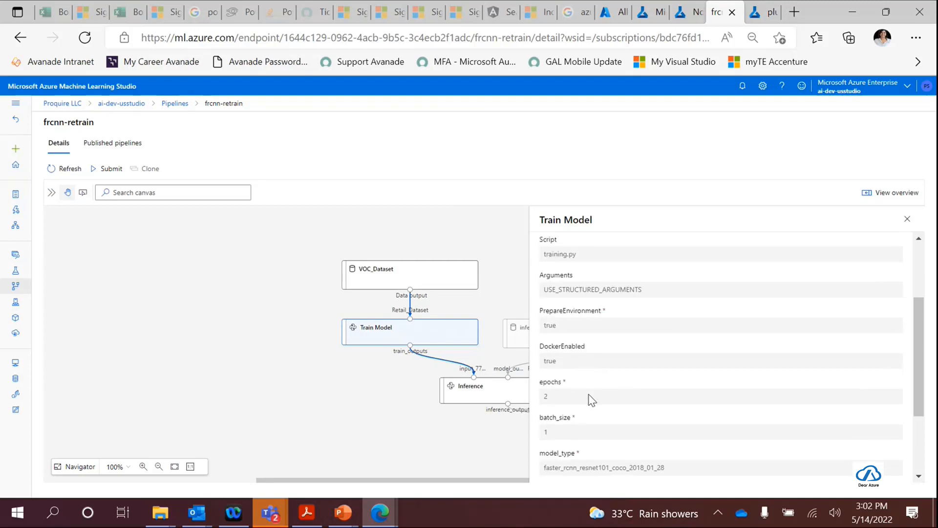
{"action": "scroll", "coordinate": [579, 432], "scroll_direction": "down", "scroll_amount": 2}
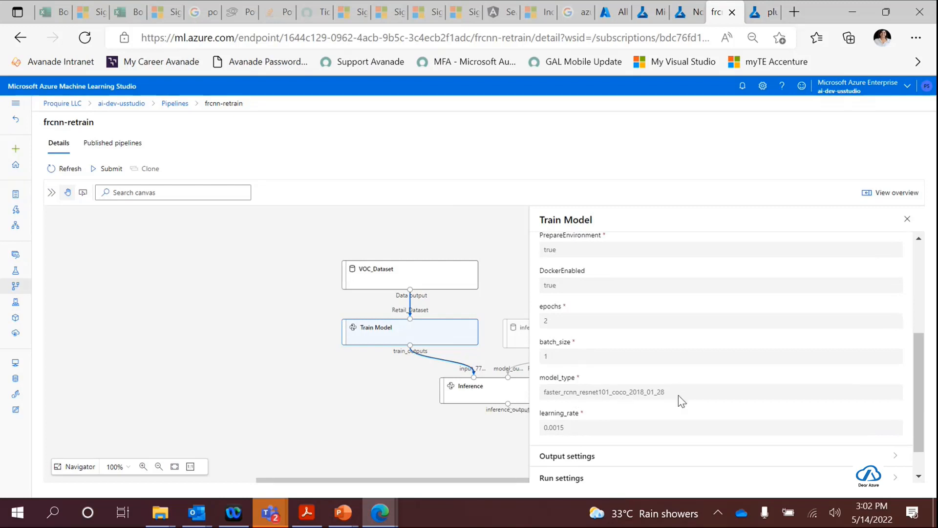
{"action": "scroll", "coordinate": [682, 396], "scroll_direction": "up", "scroll_amount": 1}
{"action": "scroll", "coordinate": [628, 428], "scroll_direction": "down", "scroll_amount": 2}
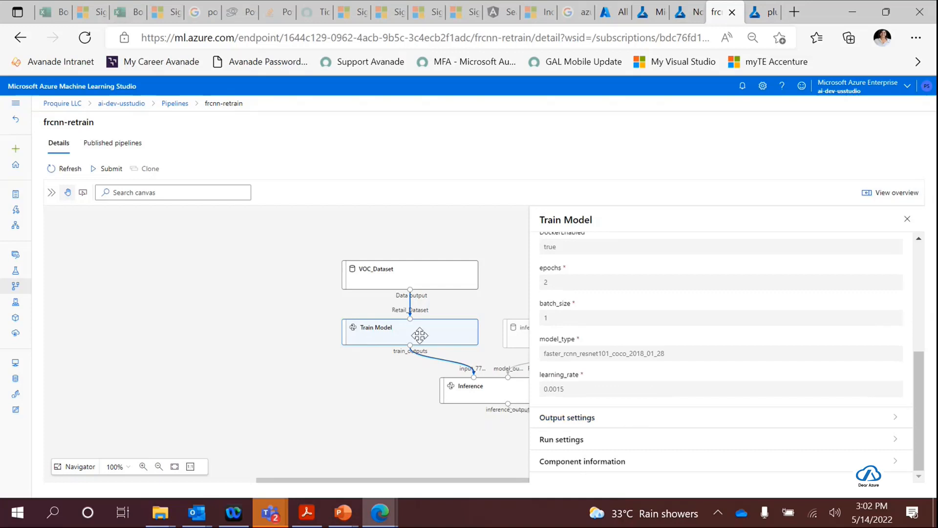
{"action": "scroll", "coordinate": [662, 377], "scroll_direction": "up", "scroll_amount": 5}
{"action": "scroll", "coordinate": [596, 283], "scroll_direction": "down", "scroll_amount": 5}
- Revisit the details of the VOC_Dataset and Train Model nodes and show those of the inference_path dataset
{"action": "left_click", "coordinate": [426, 282]}
{"action": "left_click", "coordinate": [425, 337]}
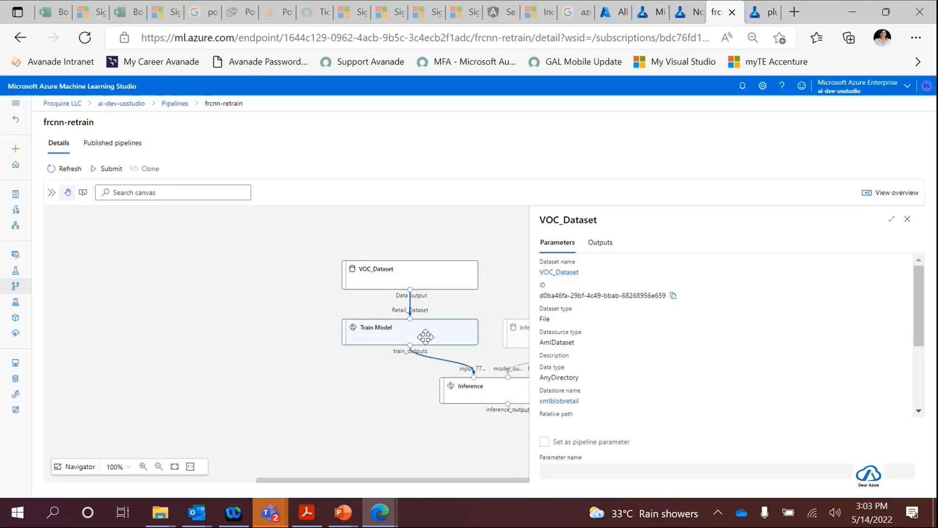
{"action": "left_click", "coordinate": [455, 285]}
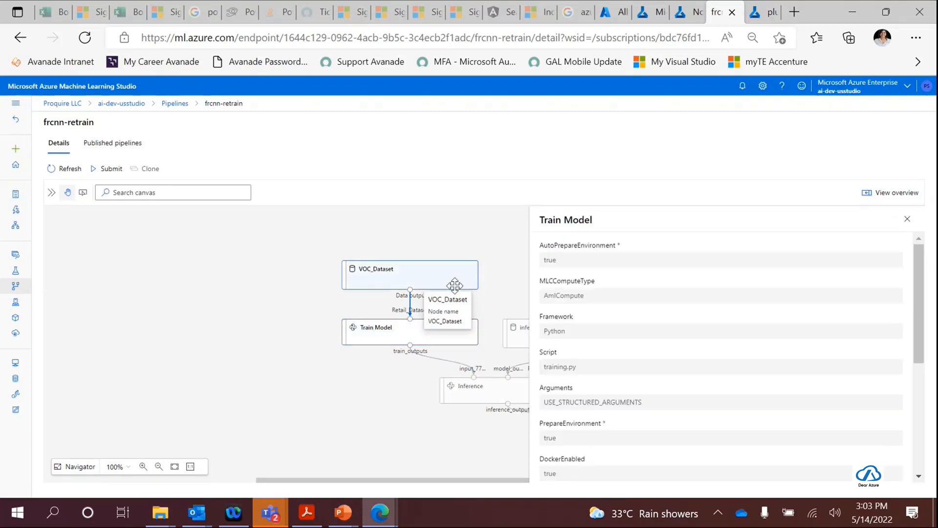
{"action": "left_click", "coordinate": [513, 332]}
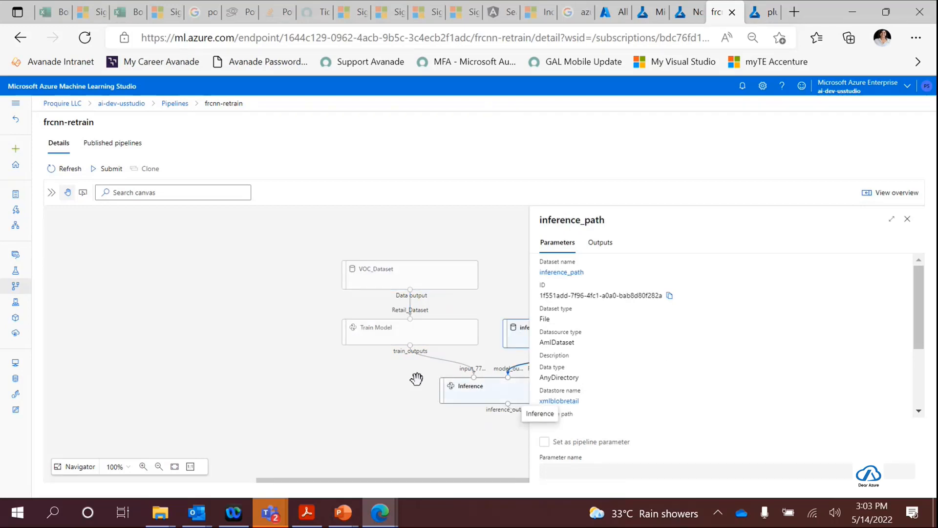
- Review Train Model's parameters once more, including epochs, batch_size, model_type and learning_rate, and close the node details
{"action": "left_click", "coordinate": [413, 334]}
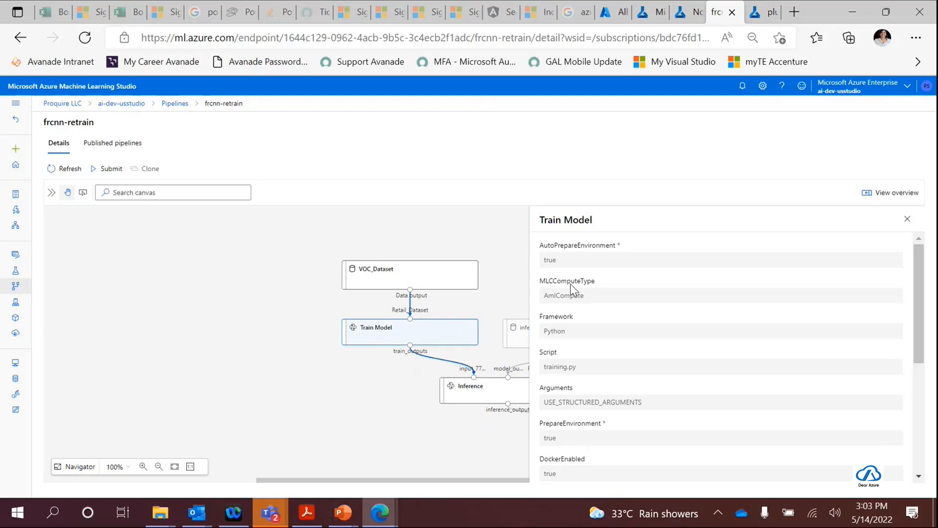
{"action": "scroll", "coordinate": [572, 286], "scroll_direction": "down", "scroll_amount": 5}
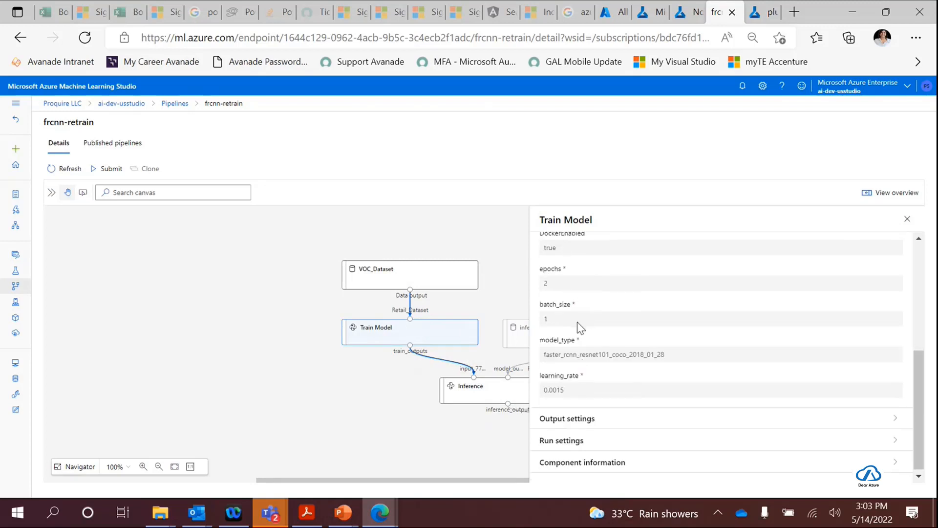
{"action": "scroll", "coordinate": [581, 386], "scroll_direction": "up", "scroll_amount": 2}
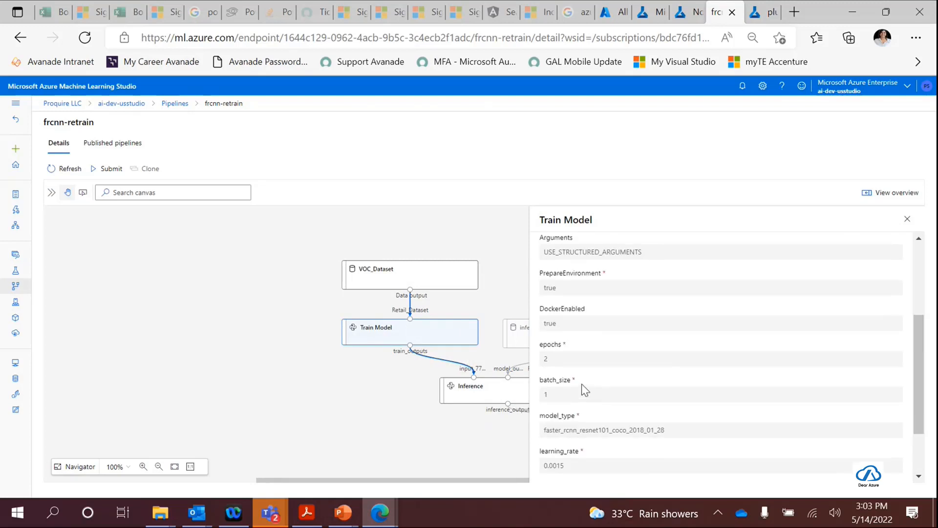
{"action": "scroll", "coordinate": [590, 323], "scroll_direction": "up", "scroll_amount": 1}
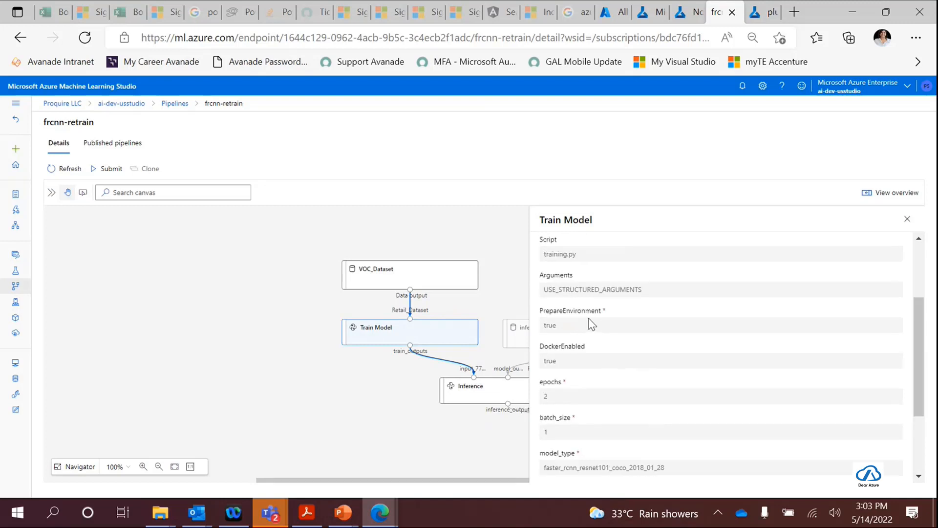
{"action": "scroll", "coordinate": [589, 321], "scroll_direction": "up", "scroll_amount": 2}
{"action": "left_click", "coordinate": [374, 399]}
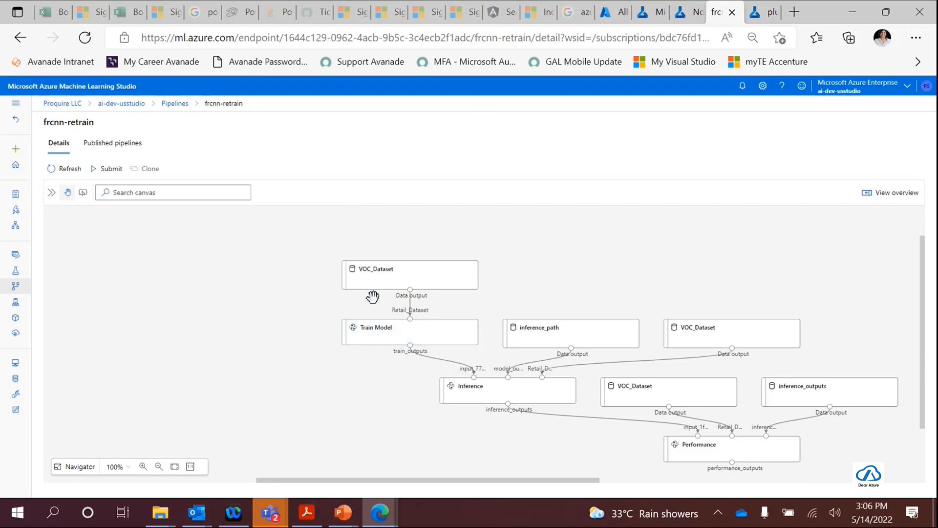
- Open the Notebooks page of the ai-dev-studio workspace and switch to the Notebooks page of ai-dev-usstudio
{"action": "left_click", "coordinate": [610, 13]}
{"action": "left_click", "coordinate": [650, 12]}
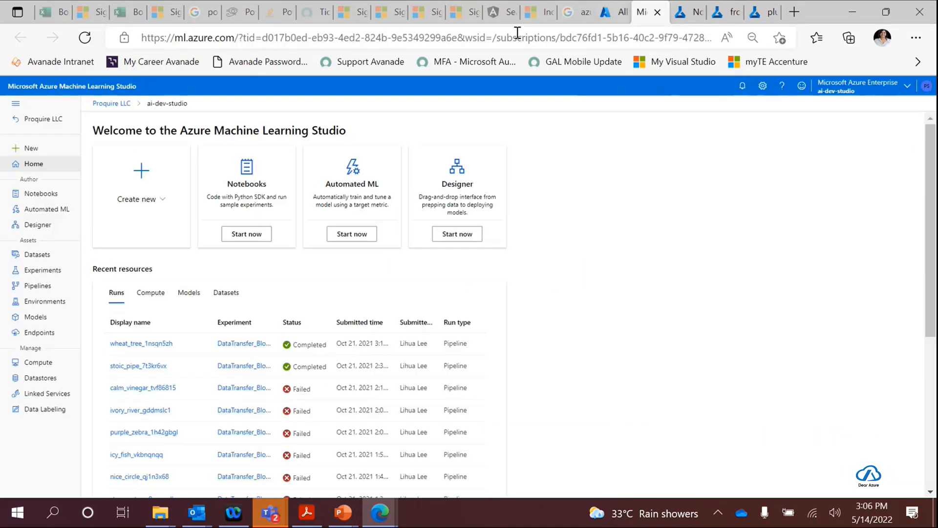
{"action": "left_click", "coordinate": [37, 194]}
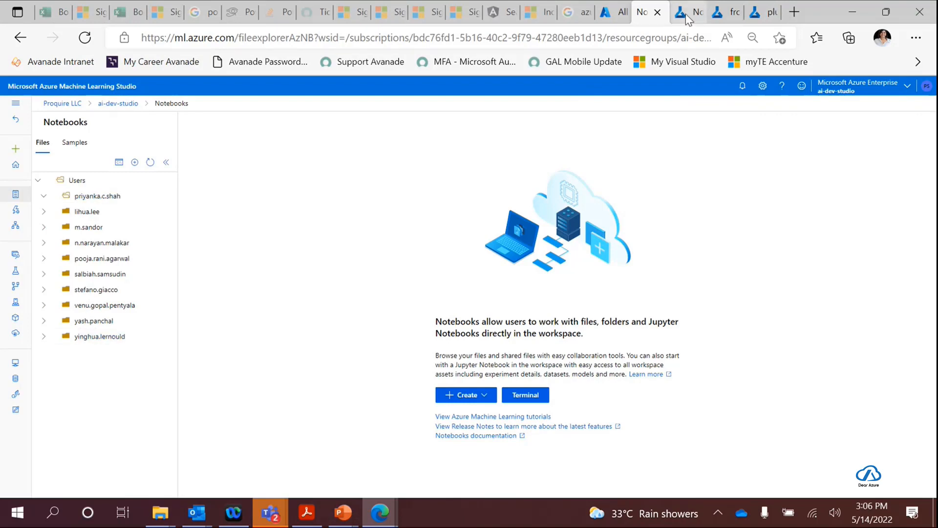
{"action": "left_click", "coordinate": [724, 13]}
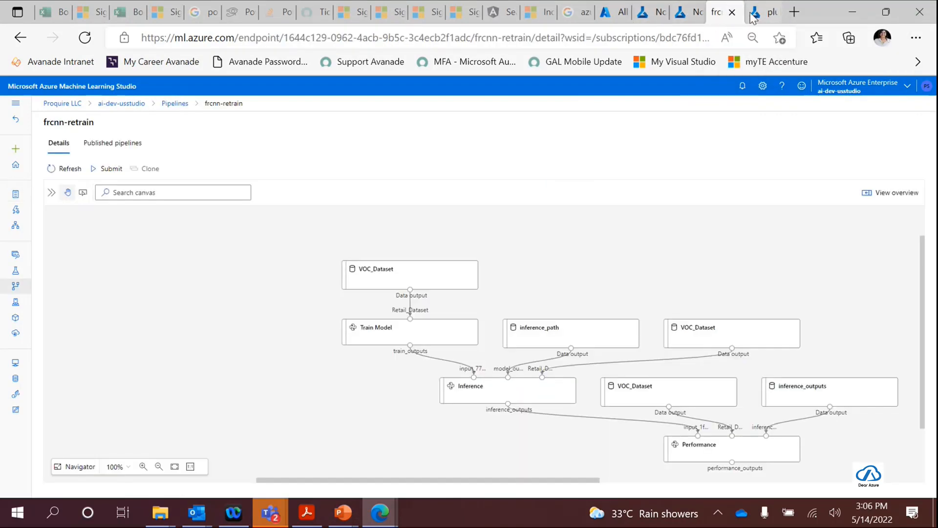
{"action": "left_click", "coordinate": [648, 13]}
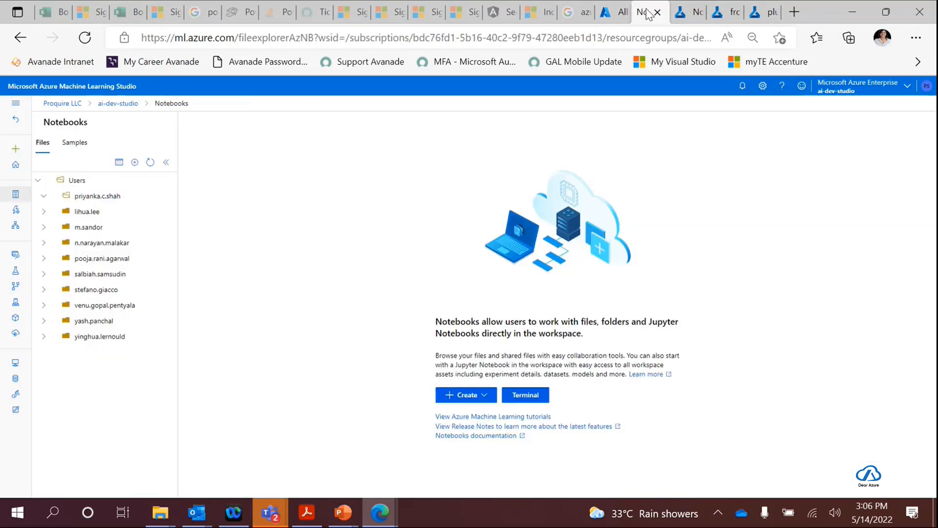
{"action": "left_click", "coordinate": [681, 17]}
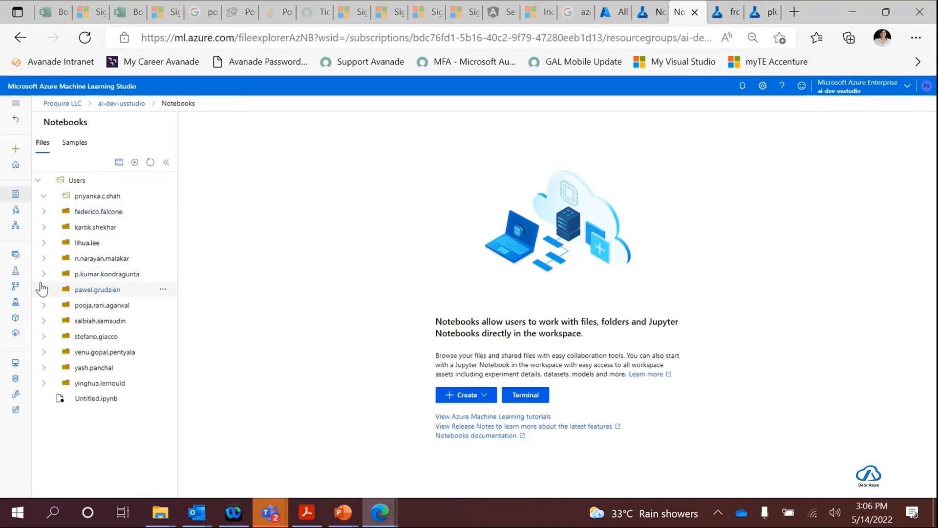
- Widen the file list and expand the object-detection, object-detection-pipeline and object_detection_220222 folders inside the colleague's user folder
{"action": "left_click", "coordinate": [43, 243]}
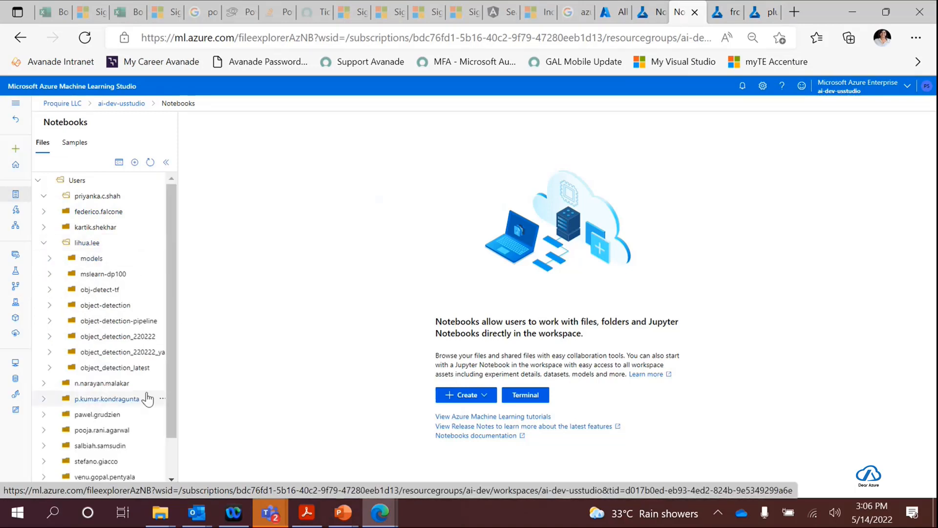
{"action": "left_click_drag", "start_coordinate": [179, 338], "coordinate": [385, 360]}
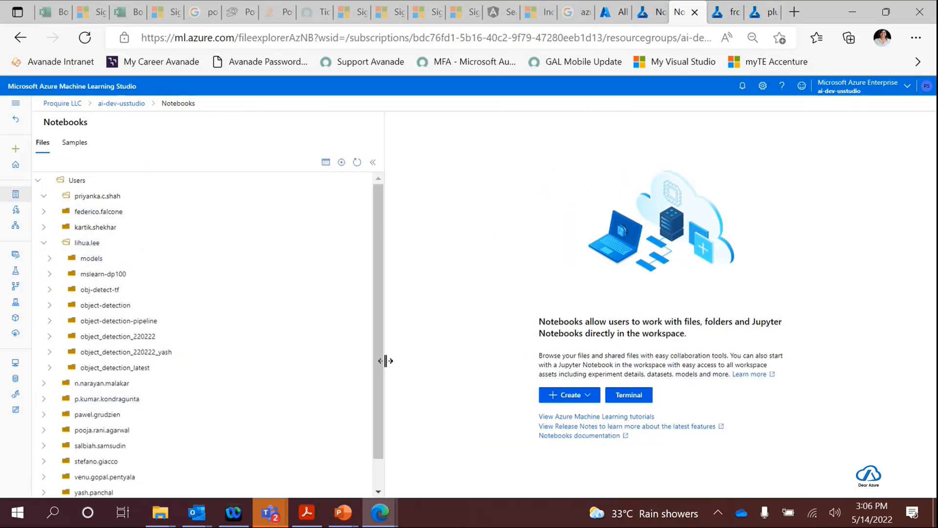
{"action": "left_click", "coordinate": [49, 305]}
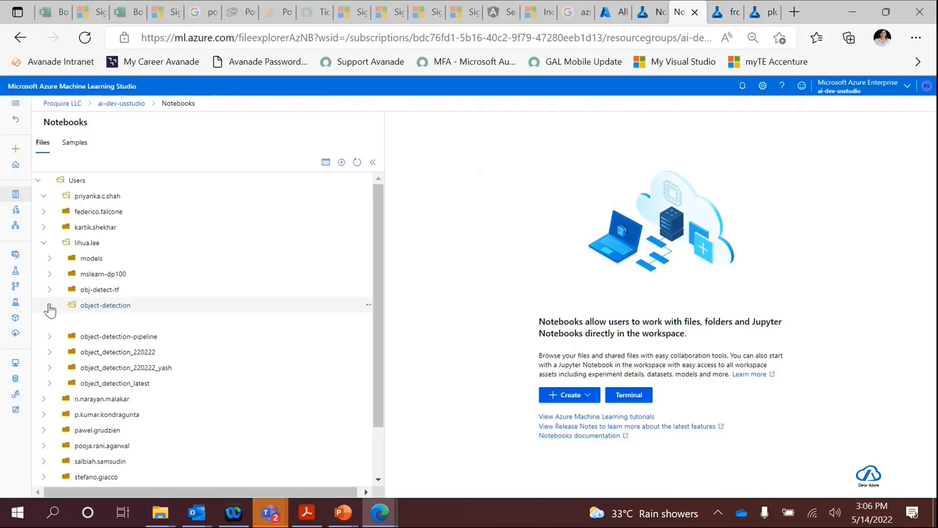
{"action": "scroll", "coordinate": [125, 335], "scroll_direction": "down", "scroll_amount": 3}
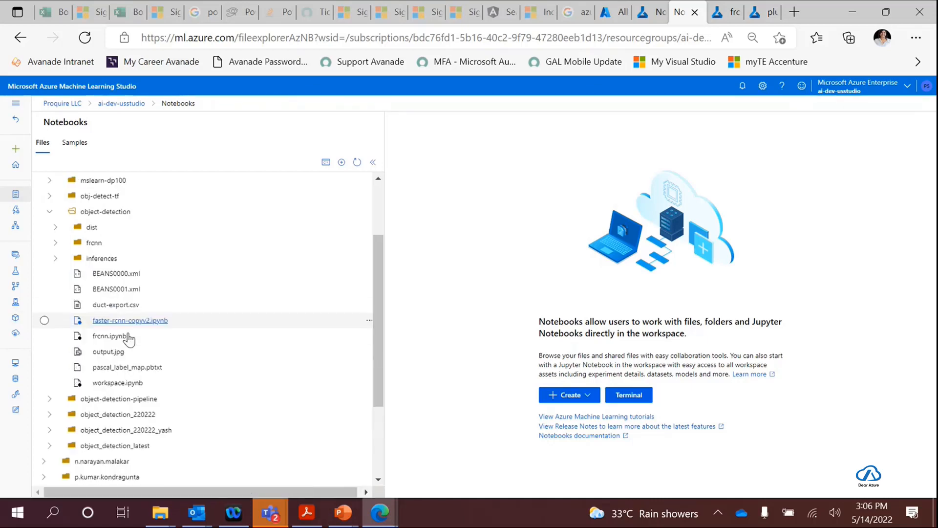
{"action": "left_click", "coordinate": [50, 400]}
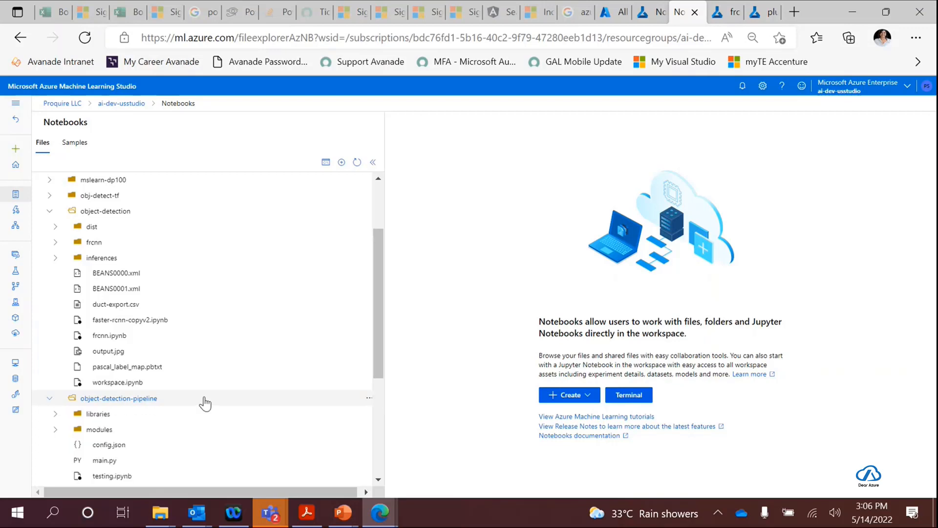
{"action": "scroll", "coordinate": [205, 402], "scroll_direction": "down", "scroll_amount": 3}
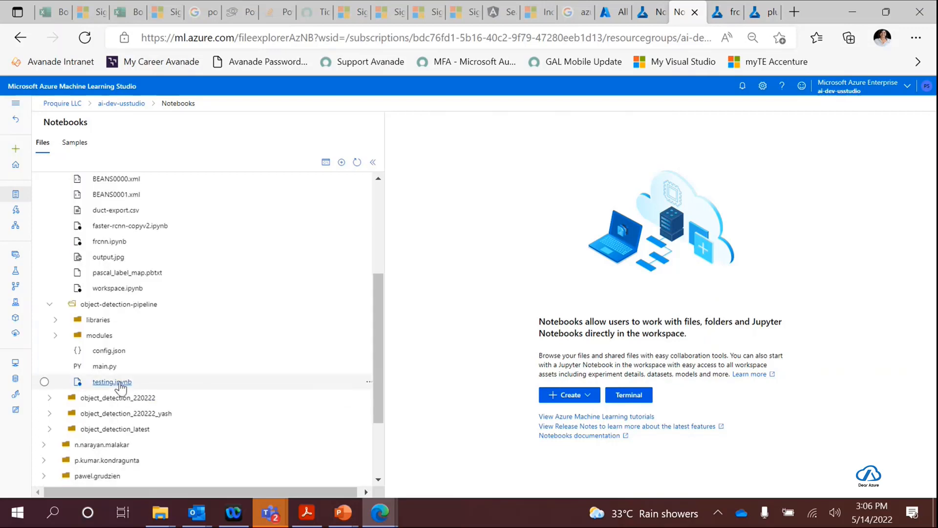
{"action": "left_click", "coordinate": [50, 398]}
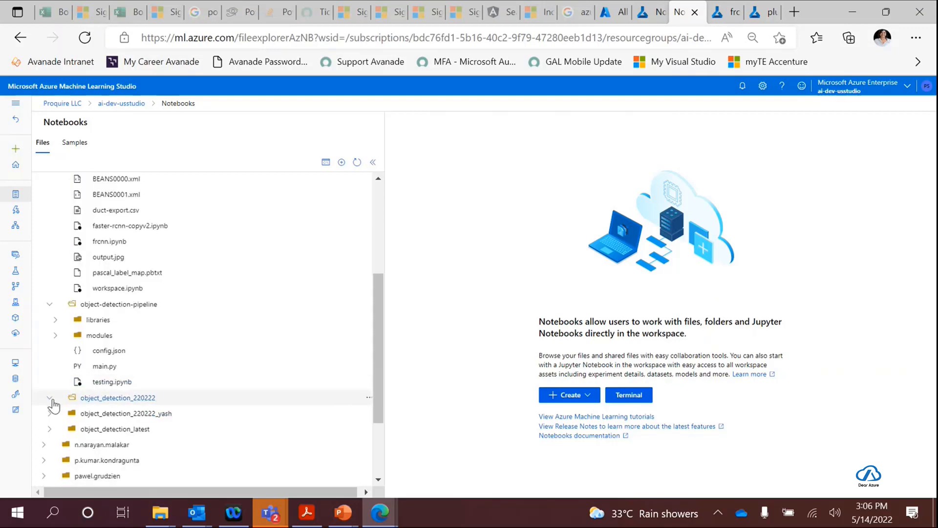
- Open sample-notebook.ipynb from the object_detection_220222 folder
{"action": "scroll", "coordinate": [210, 405], "scroll_direction": "down", "scroll_amount": 5}
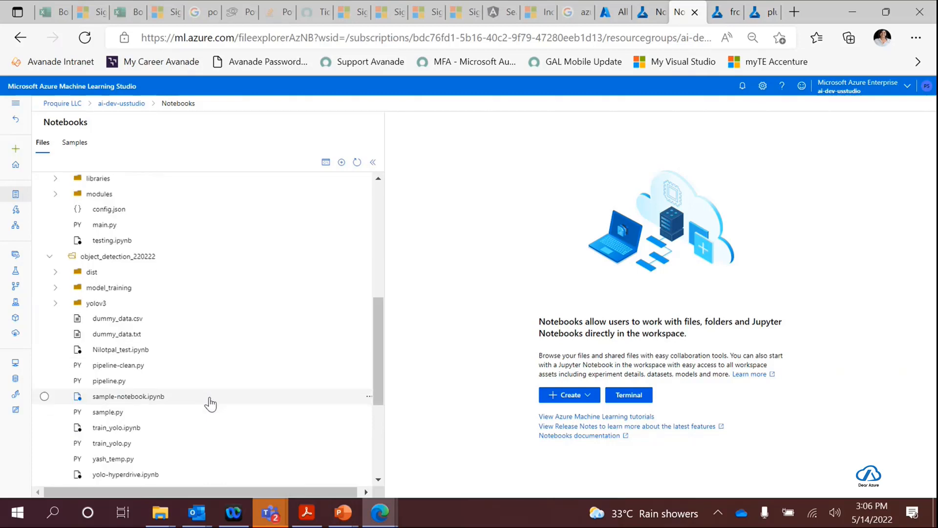
{"action": "scroll", "coordinate": [210, 404], "scroll_direction": "down", "scroll_amount": 2}
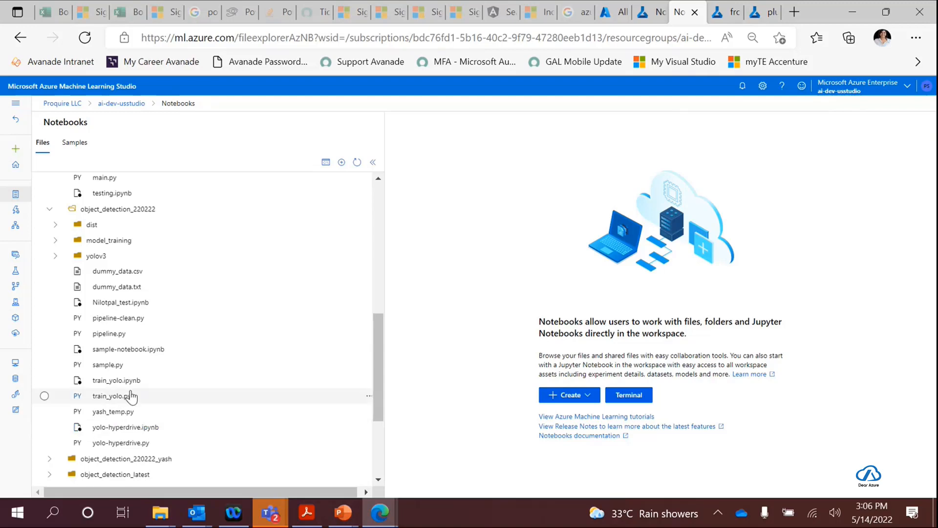
{"action": "left_click", "coordinate": [121, 349]}
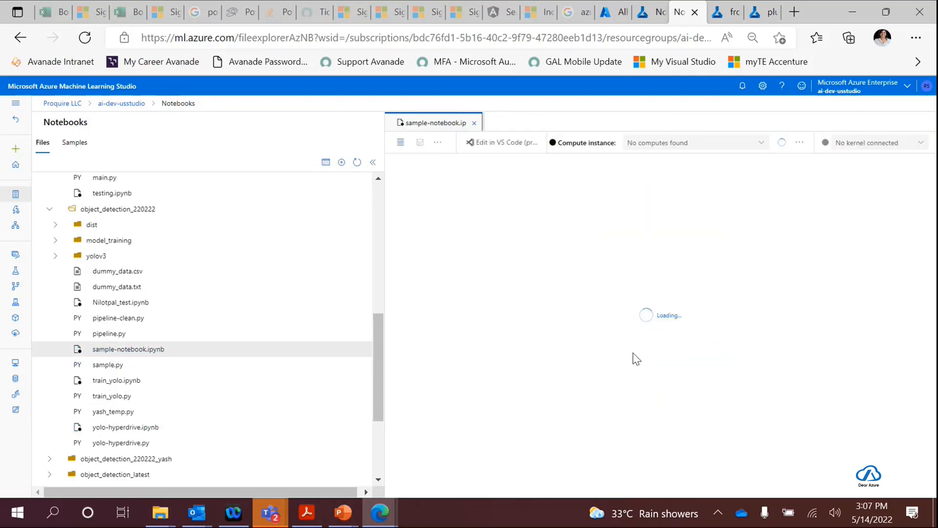
- Examine the sample notebook's cells for the blob datastore registration, the parameters.json reading, and the main_data and VOC_Dataset registrations
{"action": "scroll", "coordinate": [597, 337], "scroll_direction": "down", "scroll_amount": 5}
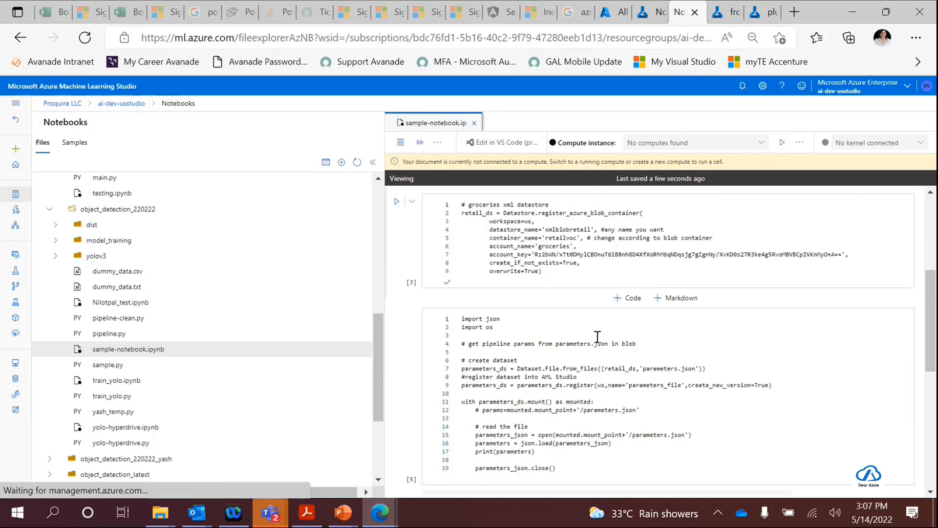
{"action": "scroll", "coordinate": [597, 337], "scroll_direction": "down", "scroll_amount": 10}
{"action": "scroll", "coordinate": [597, 339], "scroll_direction": "up", "scroll_amount": 10}
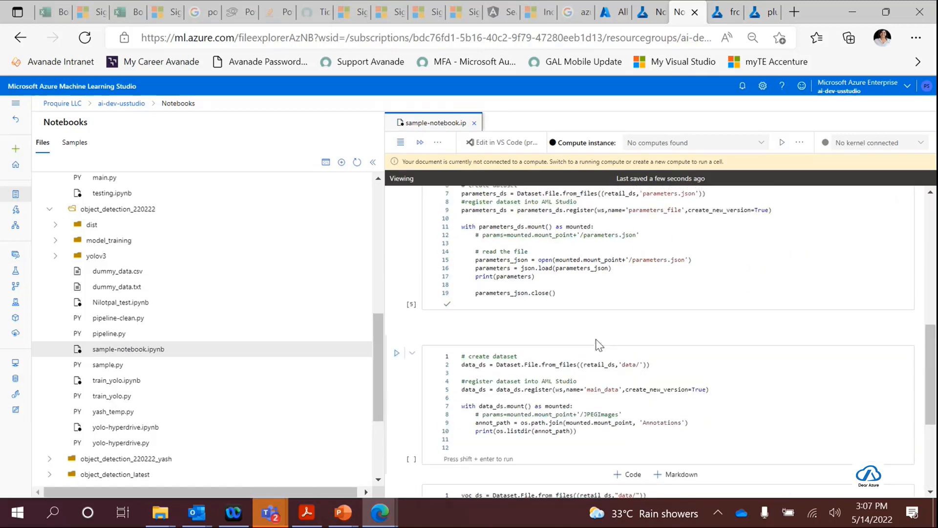
{"action": "scroll", "coordinate": [203, 345], "scroll_direction": "up", "scroll_amount": 1}
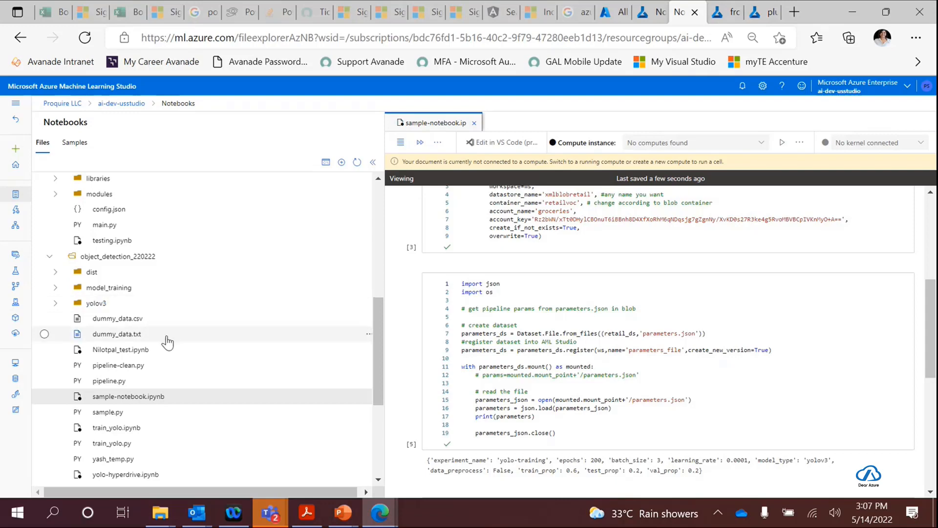
{"action": "scroll", "coordinate": [762, 351], "scroll_direction": "up", "scroll_amount": 5}
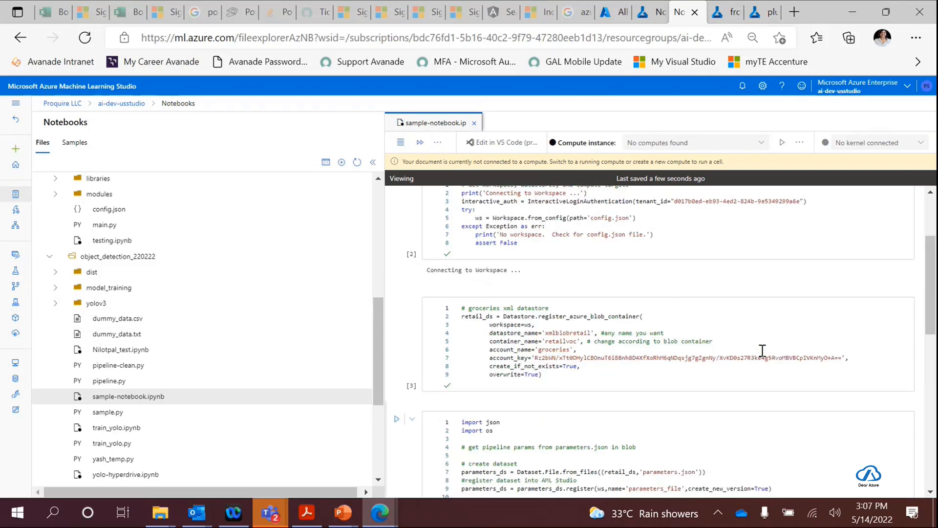
{"action": "scroll", "coordinate": [762, 350], "scroll_direction": "down", "scroll_amount": 15}
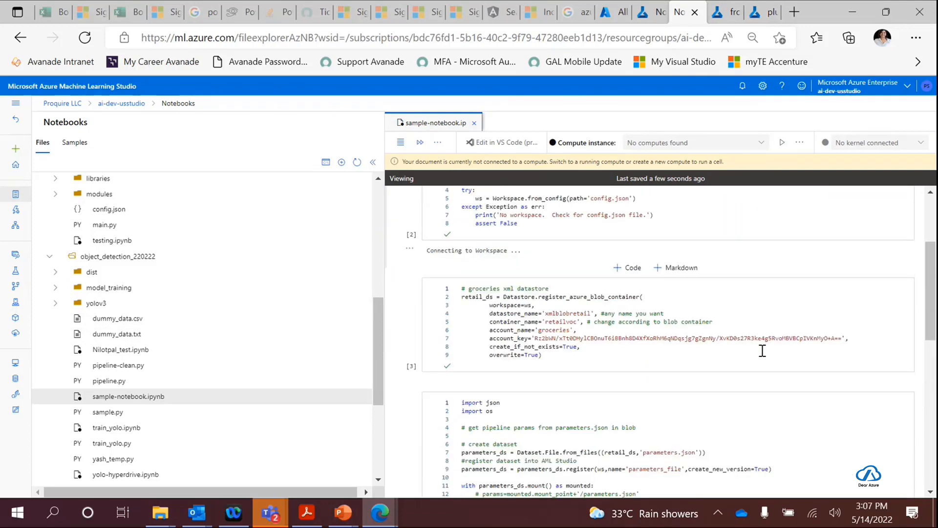
{"action": "scroll", "coordinate": [763, 360], "scroll_direction": "down", "scroll_amount": 4}
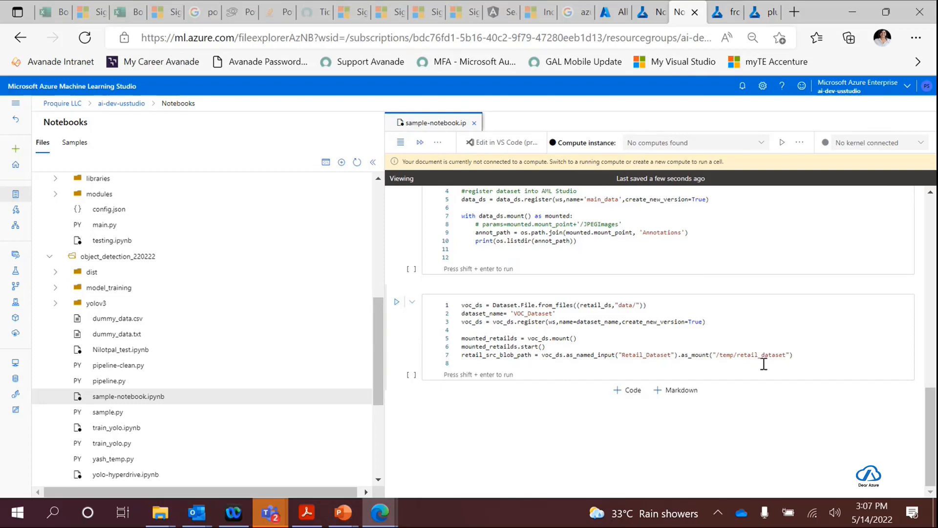
{"action": "scroll", "coordinate": [764, 364], "scroll_direction": "up", "scroll_amount": 3}
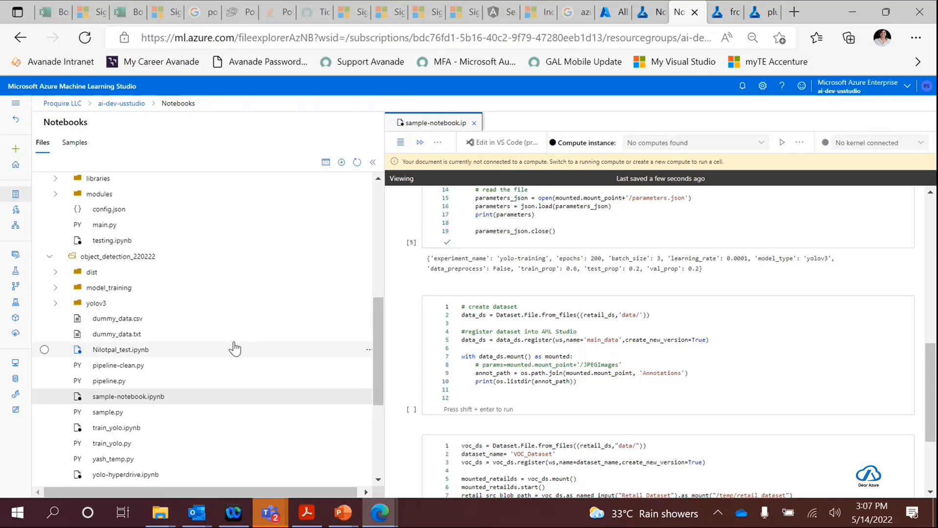
- Look over the files in the object_detection_220222 folder and expand its model_training subfolder
{"action": "scroll", "coordinate": [234, 348], "scroll_direction": "up", "scroll_amount": 1}
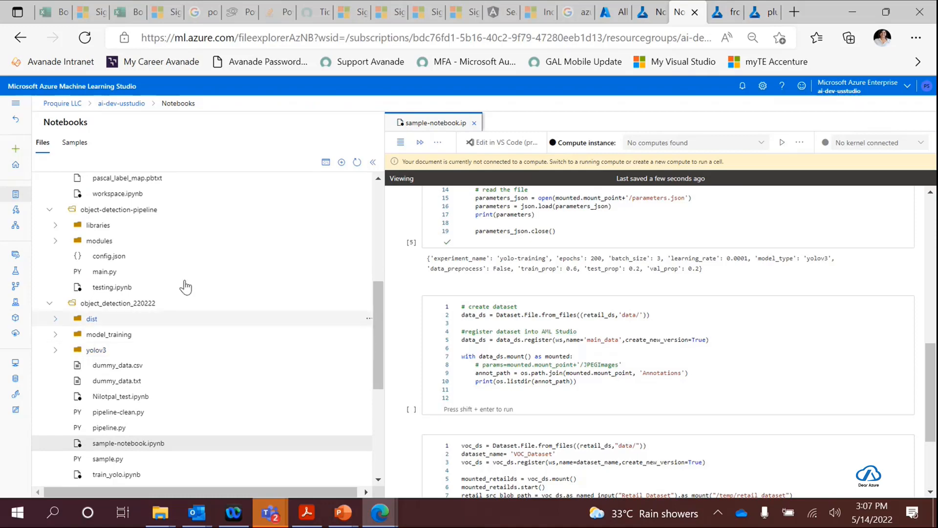
{"action": "scroll", "coordinate": [140, 435], "scroll_direction": "down", "scroll_amount": 1}
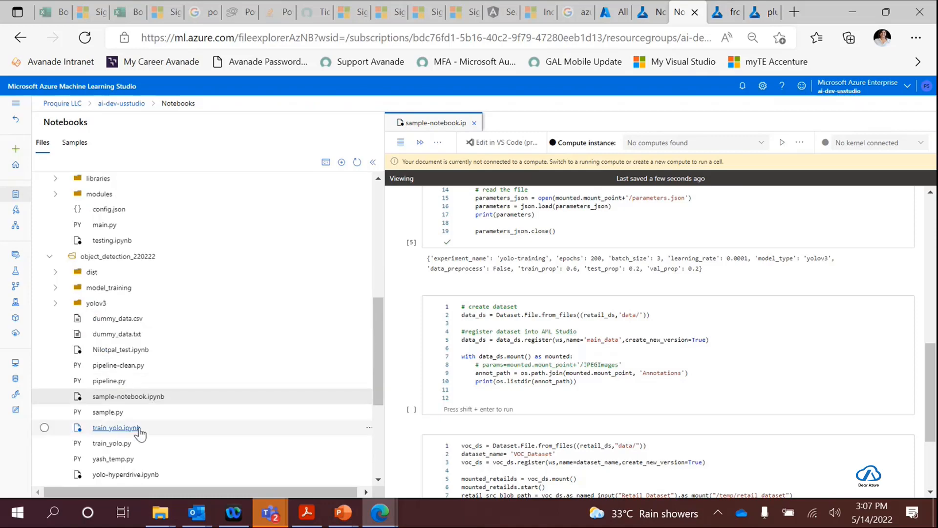
{"action": "scroll", "coordinate": [141, 434], "scroll_direction": "down", "scroll_amount": 1}
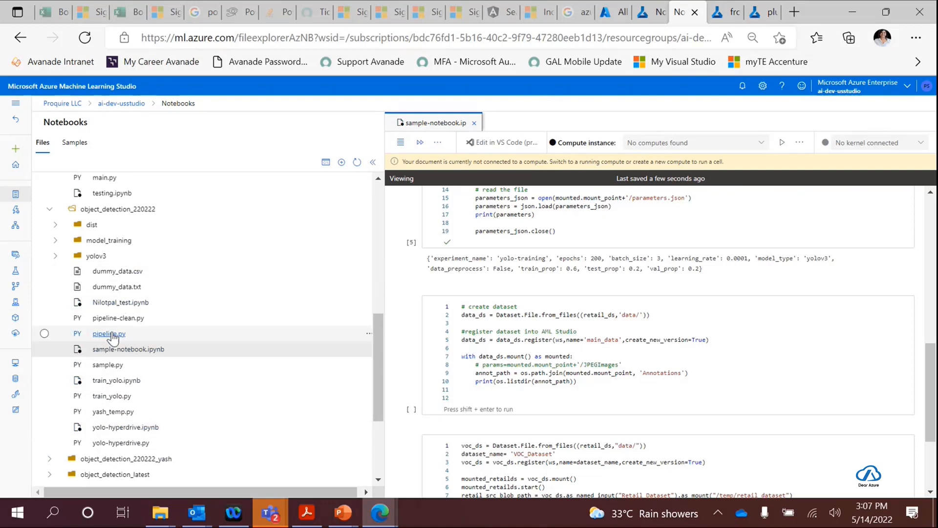
{"action": "left_click", "coordinate": [55, 241]}
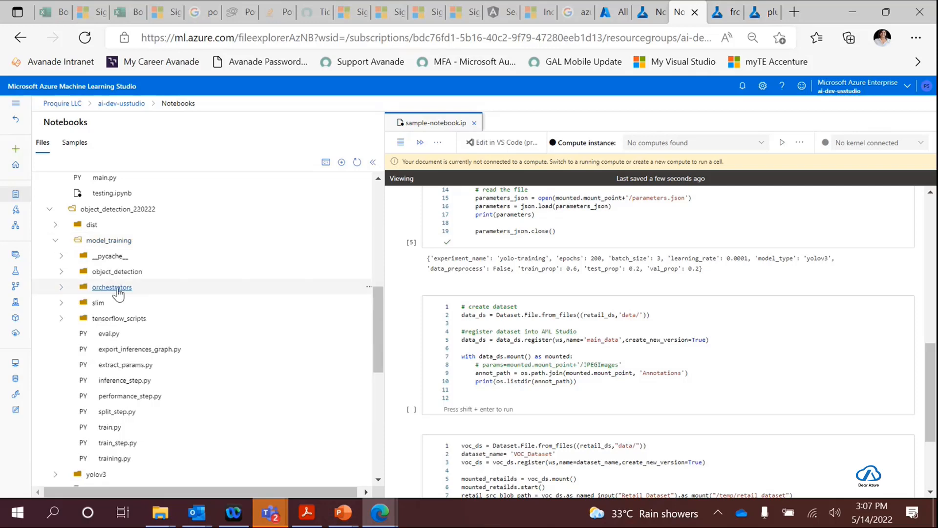